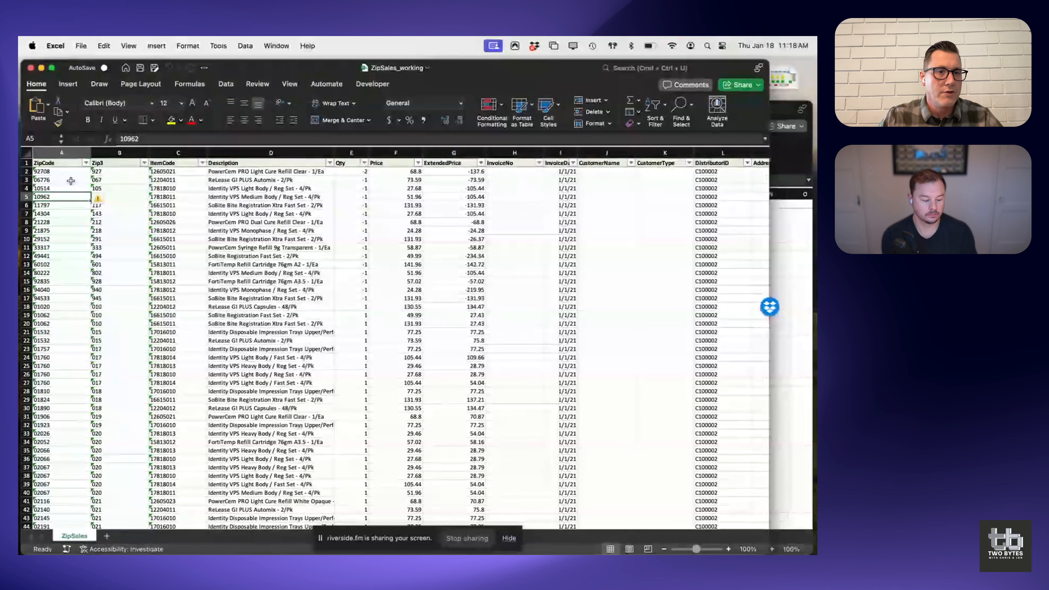
Step: Examine the ZipSales data, covering zip codes, item codes, quantities, prices, and the location and sales rep columns
{"action": "left_click_drag", "start_coordinate": [62, 172], "coordinate": [63, 250]}
{"action": "left_click_drag", "start_coordinate": [163, 171], "coordinate": [223, 222]}
{"action": "left_click_drag", "start_coordinate": [364, 171], "coordinate": [442, 229]}
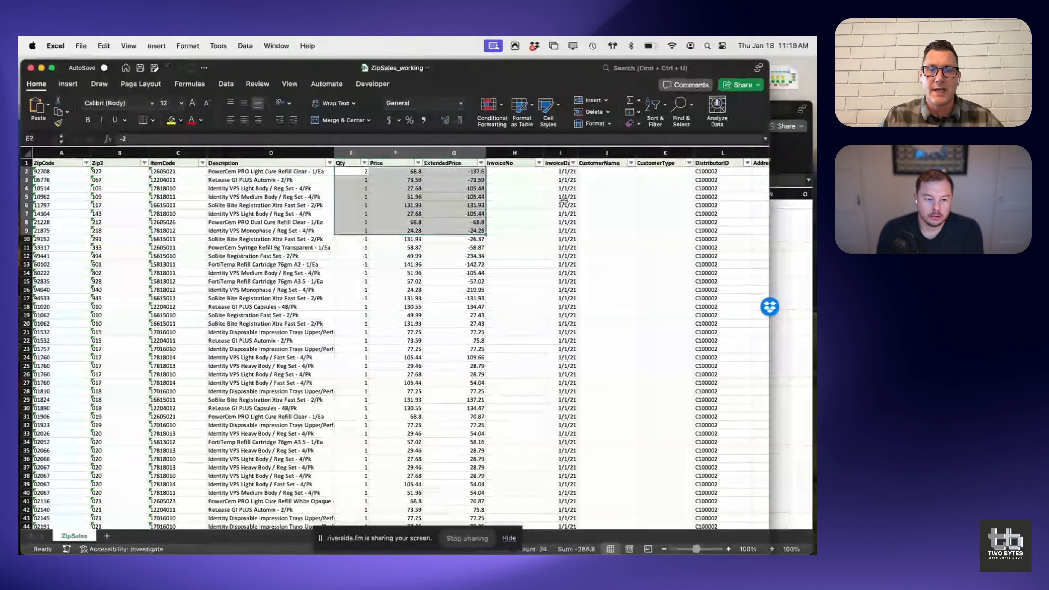
{"action": "scroll", "coordinate": [564, 202], "scroll_direction": "right", "scroll_amount": 10}
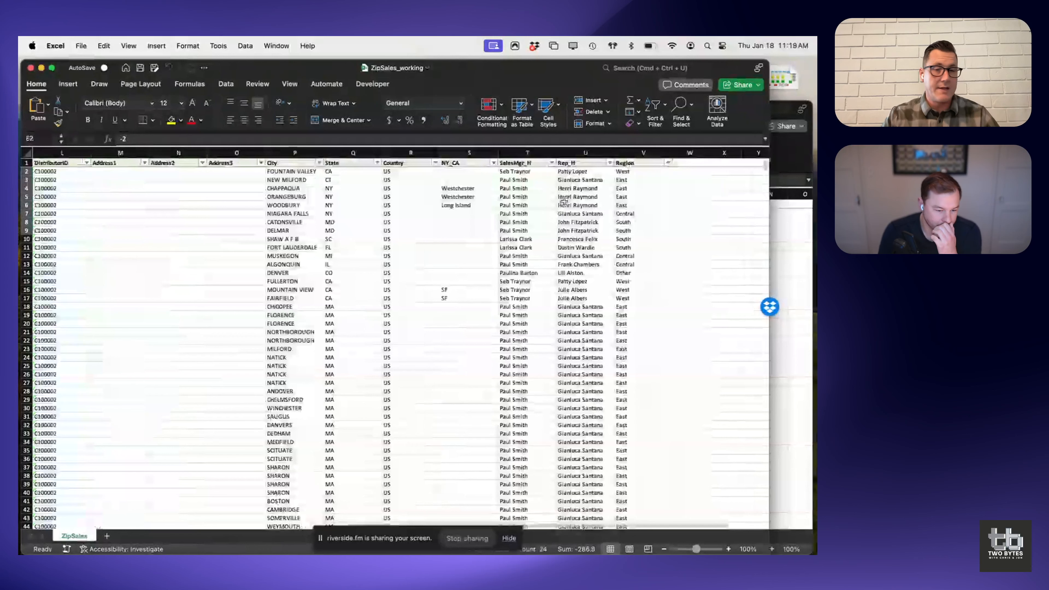
{"action": "scroll", "coordinate": [564, 202], "scroll_direction": "left", "scroll_amount": 10}
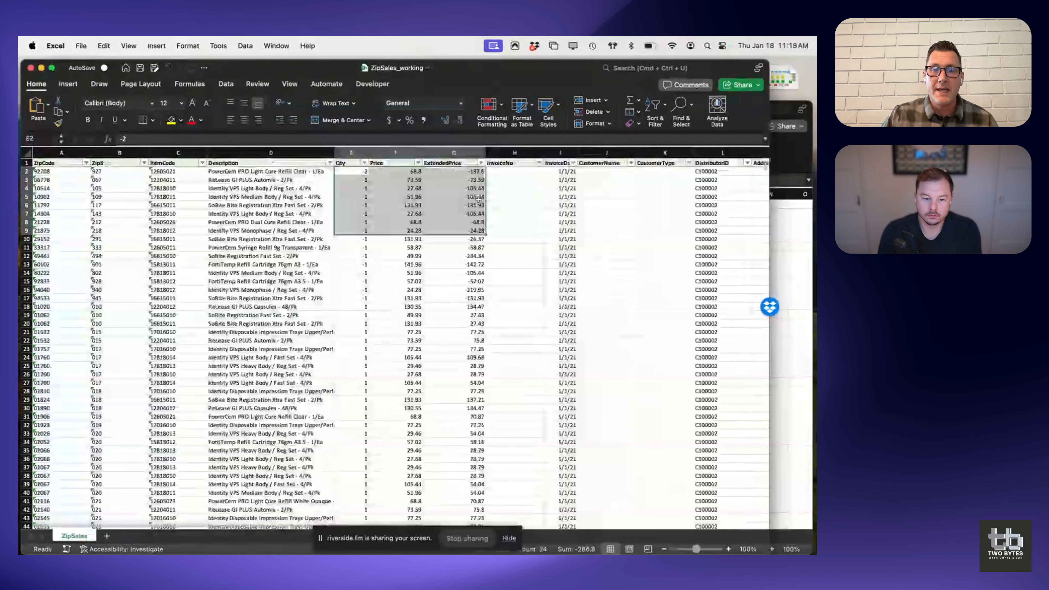
{"action": "left_click", "coordinate": [442, 249]}
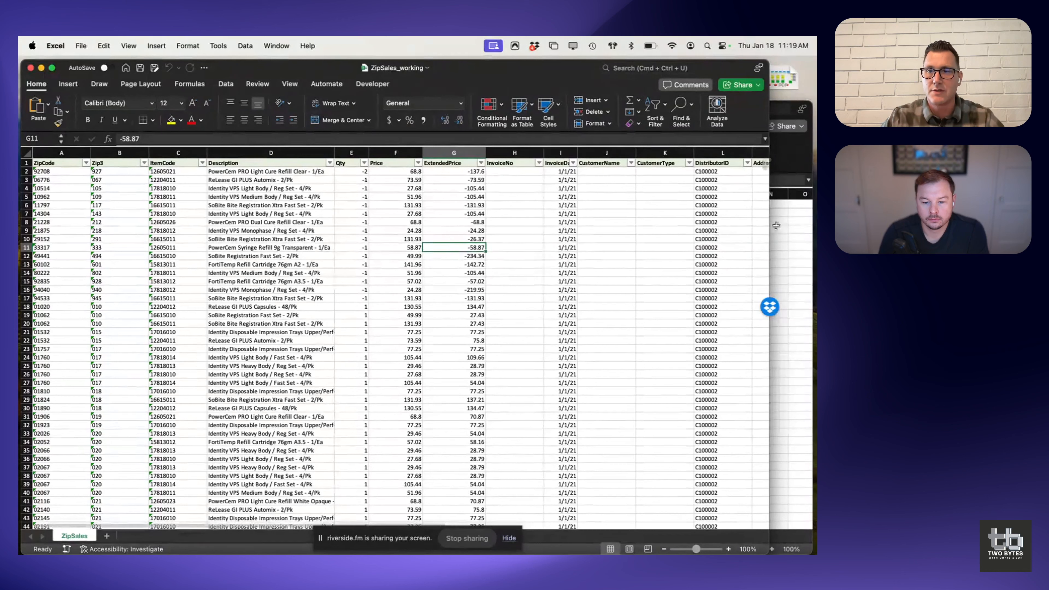
Step: Bring up the ItemReference workbook and examine its item codes, descriptions, unit costs, line, category and subcategory columns
{"action": "left_click", "coordinate": [796, 109]}
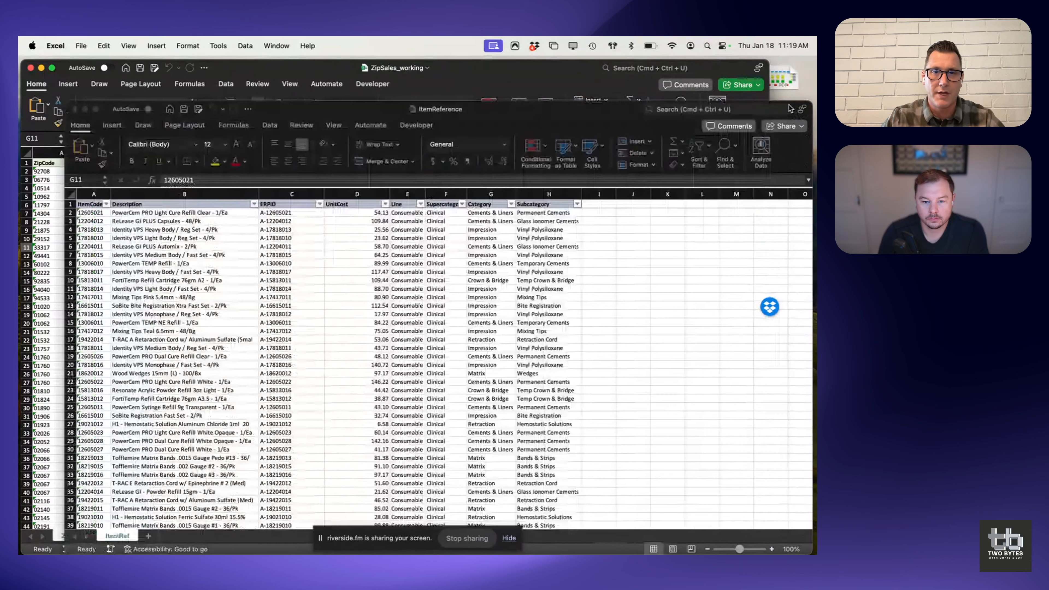
{"action": "left_click", "coordinate": [694, 109]}
{"action": "left_click", "coordinate": [495, 116]}
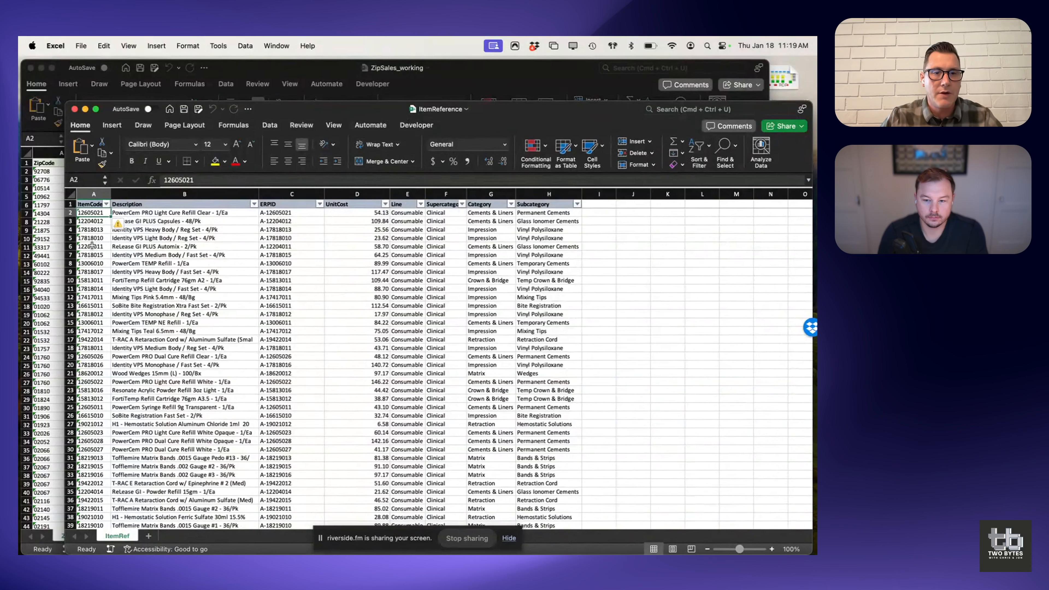
{"action": "left_click_drag", "start_coordinate": [93, 247], "coordinate": [191, 272]}
{"action": "left_click_drag", "start_coordinate": [362, 222], "coordinate": [362, 291]}
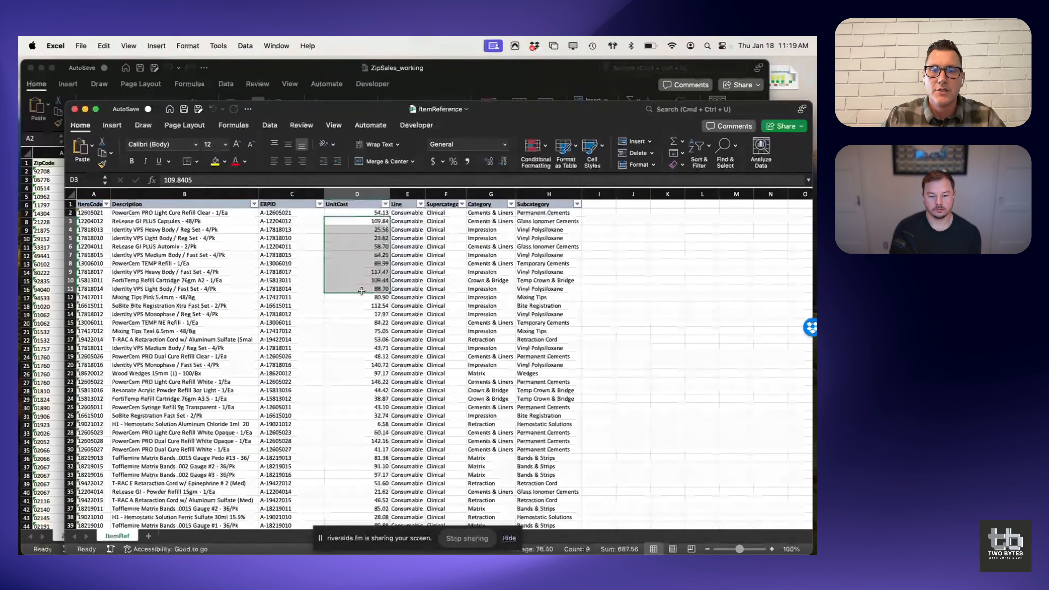
{"action": "left_click_drag", "start_coordinate": [361, 248], "coordinate": [356, 289]}
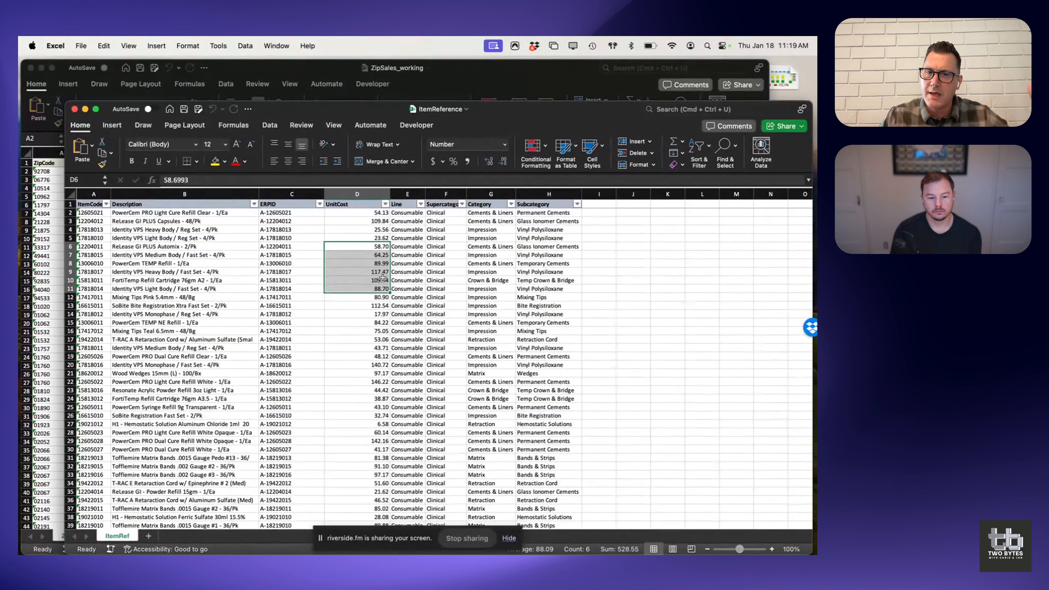
{"action": "left_click", "coordinate": [407, 272]}
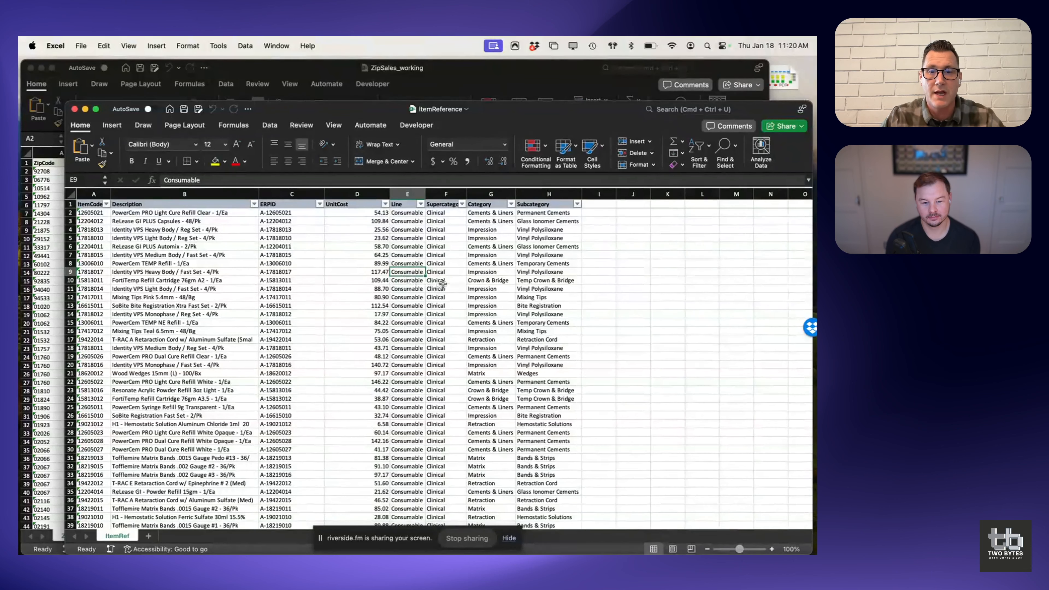
{"action": "left_click_drag", "start_coordinate": [444, 284], "coordinate": [543, 304]}
{"action": "left_click", "coordinate": [544, 300]}
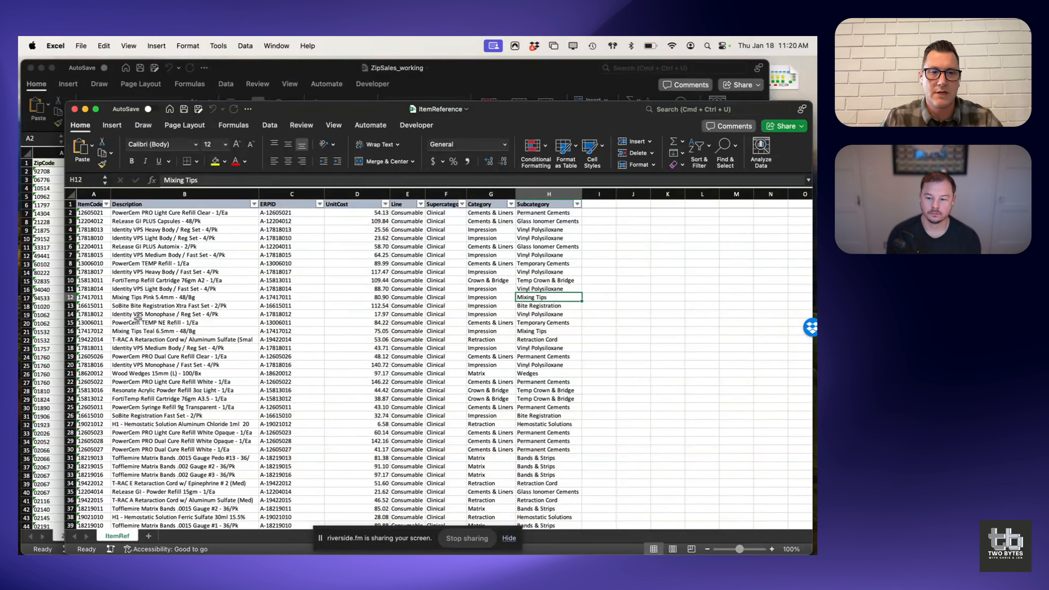
Step: Return to the ZipSales_working workbook and insert four blank columns between ExtendedPrice and InvoiceNo
{"action": "left_click", "coordinate": [50, 291]}
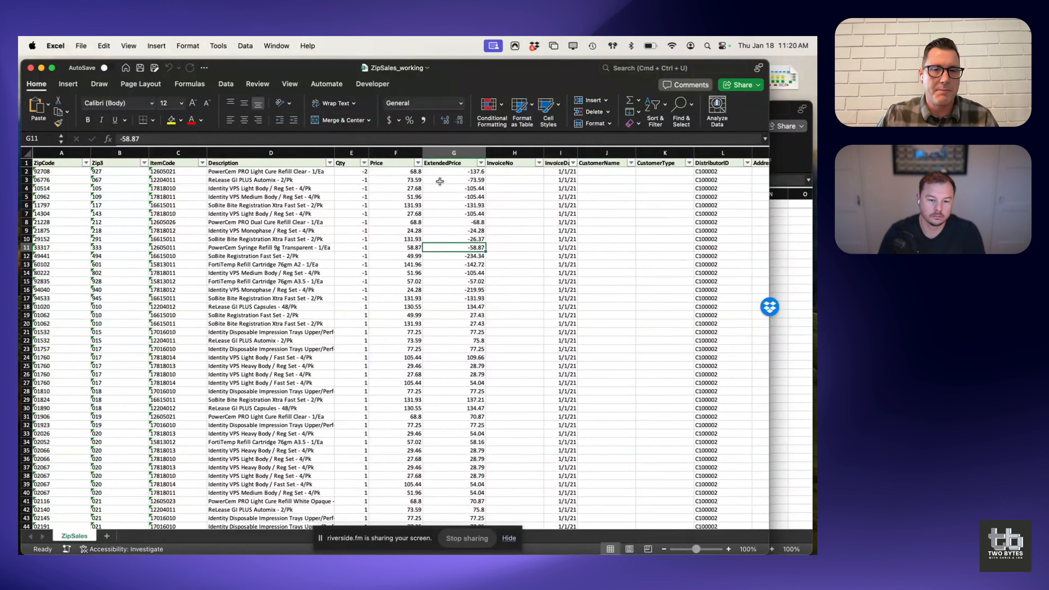
{"action": "left_click", "coordinate": [501, 153]}
{"action": "right_click", "coordinate": [501, 154]}
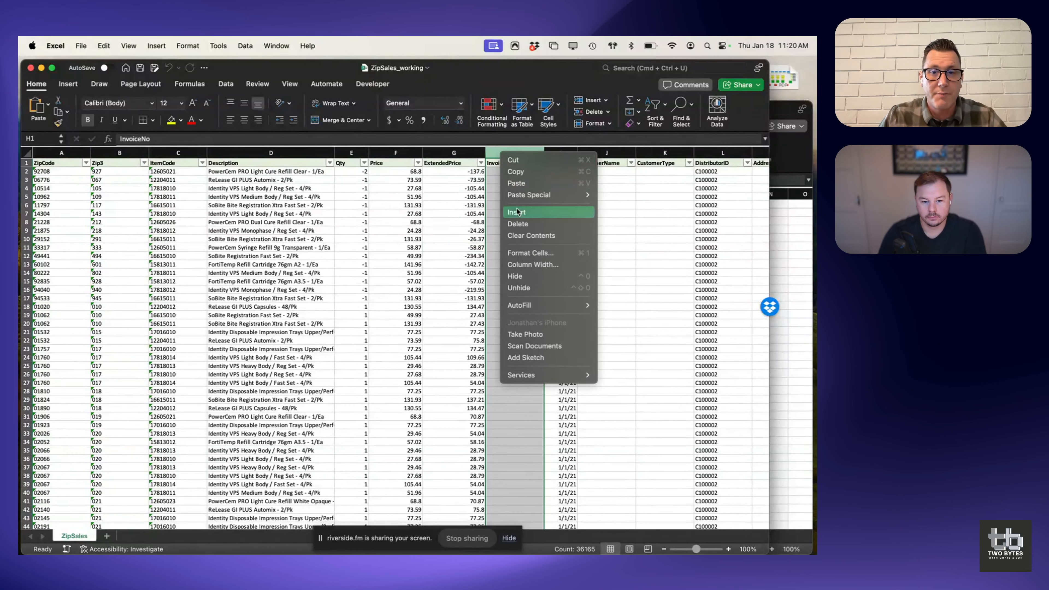
{"action": "left_click", "coordinate": [517, 212]}
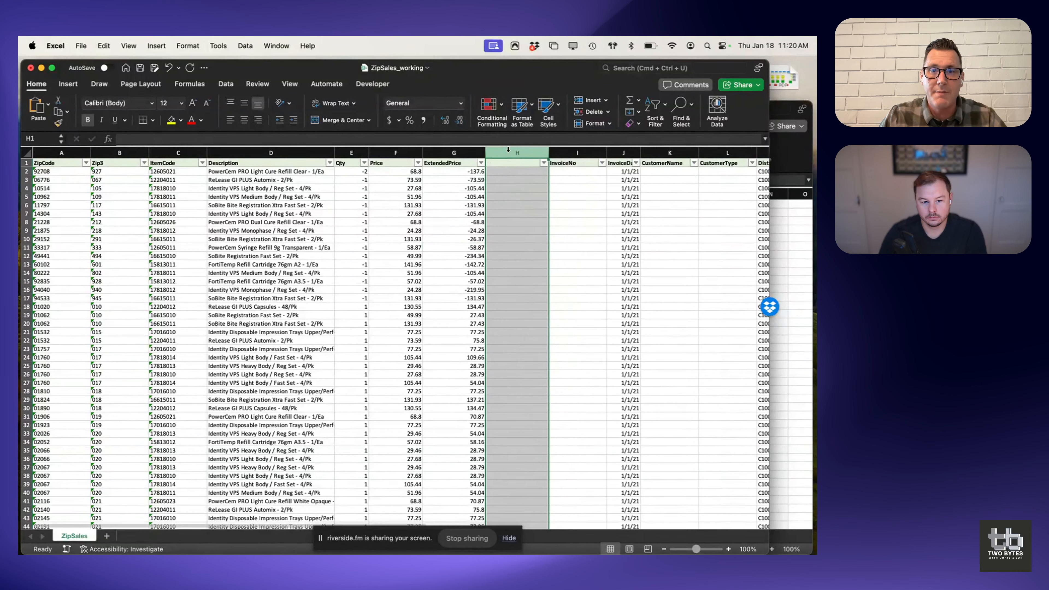
{"action": "right_click", "coordinate": [508, 151]}
{"action": "left_click", "coordinate": [516, 211]}
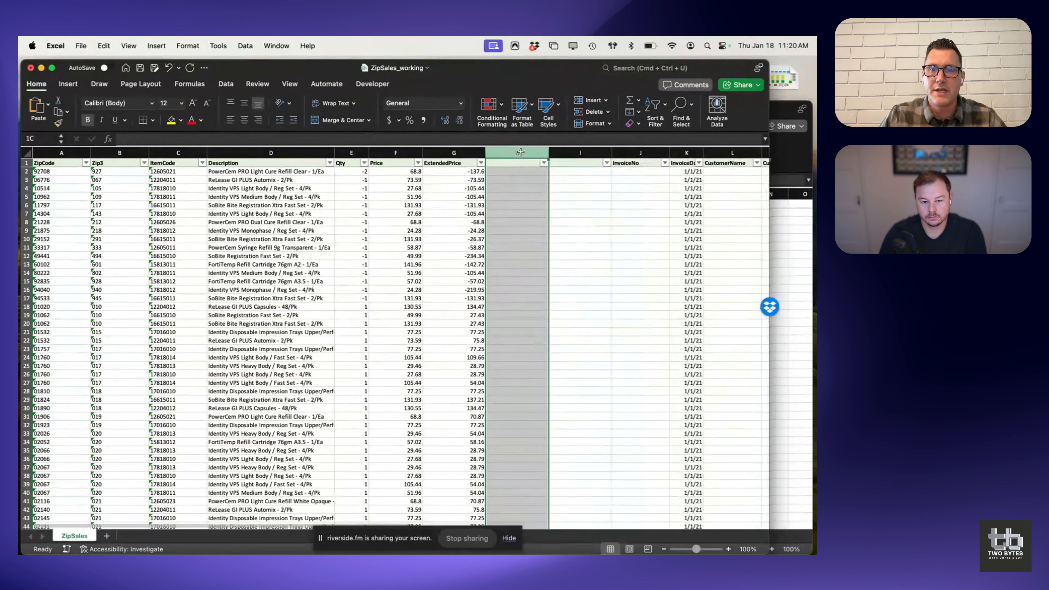
{"action": "left_click_drag", "start_coordinate": [520, 153], "coordinate": [564, 153]}
{"action": "right_click", "coordinate": [564, 153]}
{"action": "left_click", "coordinate": [578, 210]}
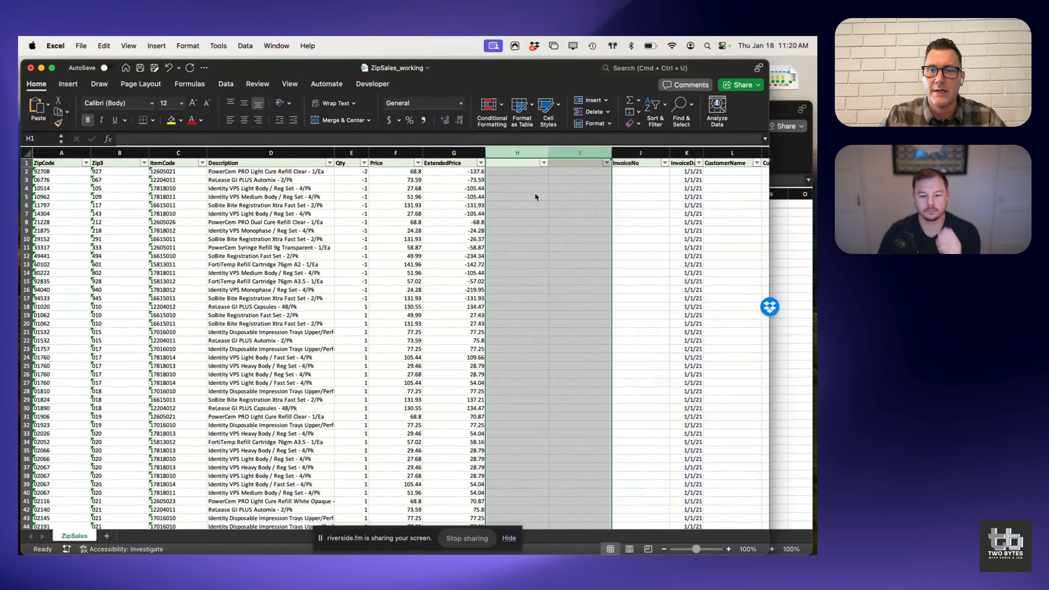
Step: Fill the four new blank header cells H1:K1 with a lighter blue theme color
{"action": "left_click_drag", "start_coordinate": [516, 162], "coordinate": [707, 165]}
{"action": "left_click", "coordinate": [180, 121]}
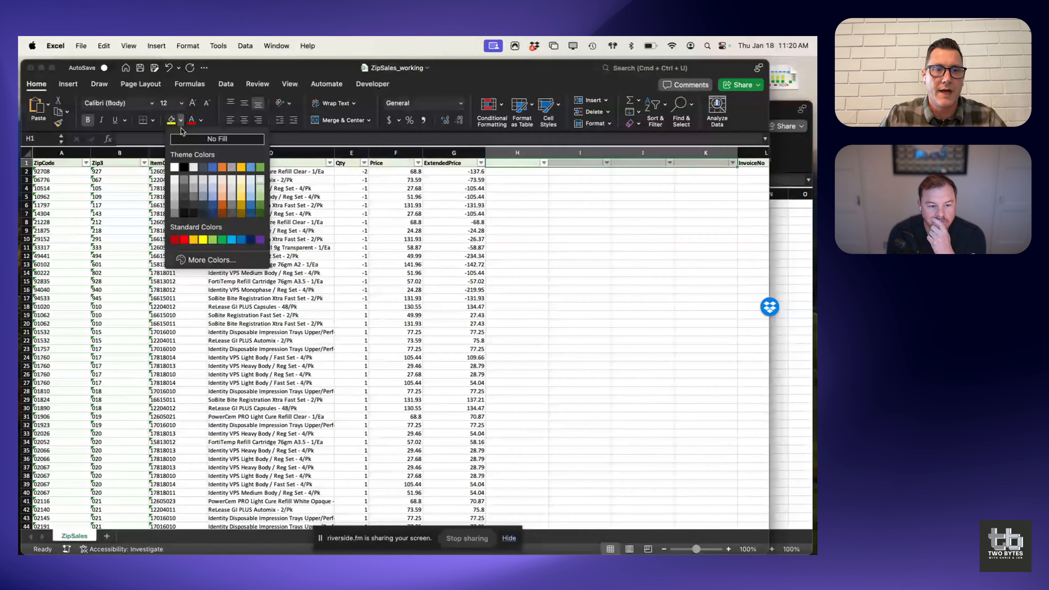
{"action": "left_click", "coordinate": [213, 197]}
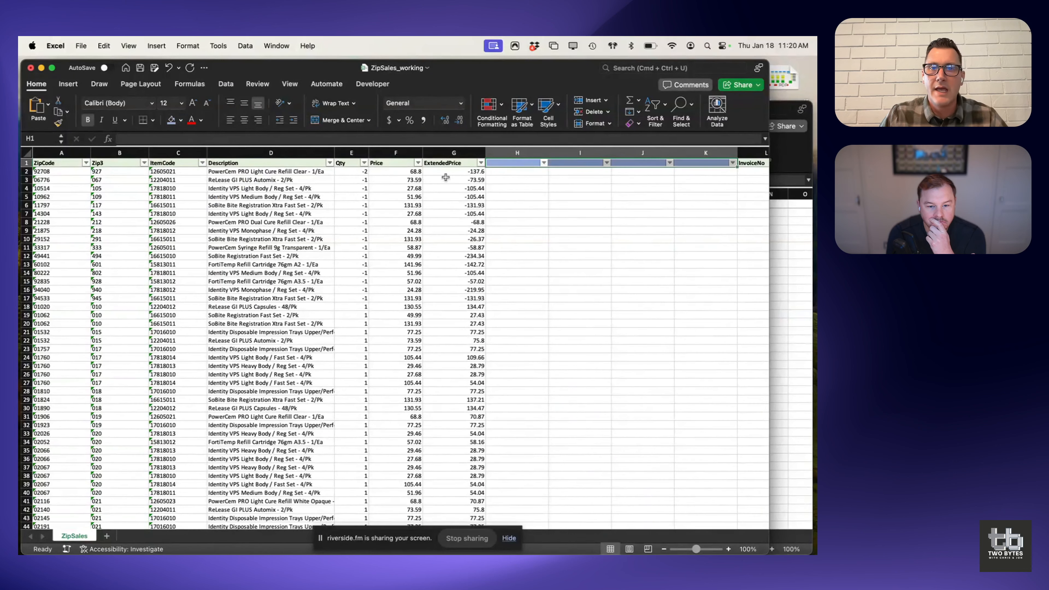
Step: Enter the headers UnitCost, ExtCost and GrossProfit$ in cells H1, I1 and J1
{"action": "left_click", "coordinate": [523, 164]}
{"action": "type", "text": "UnitCost"}
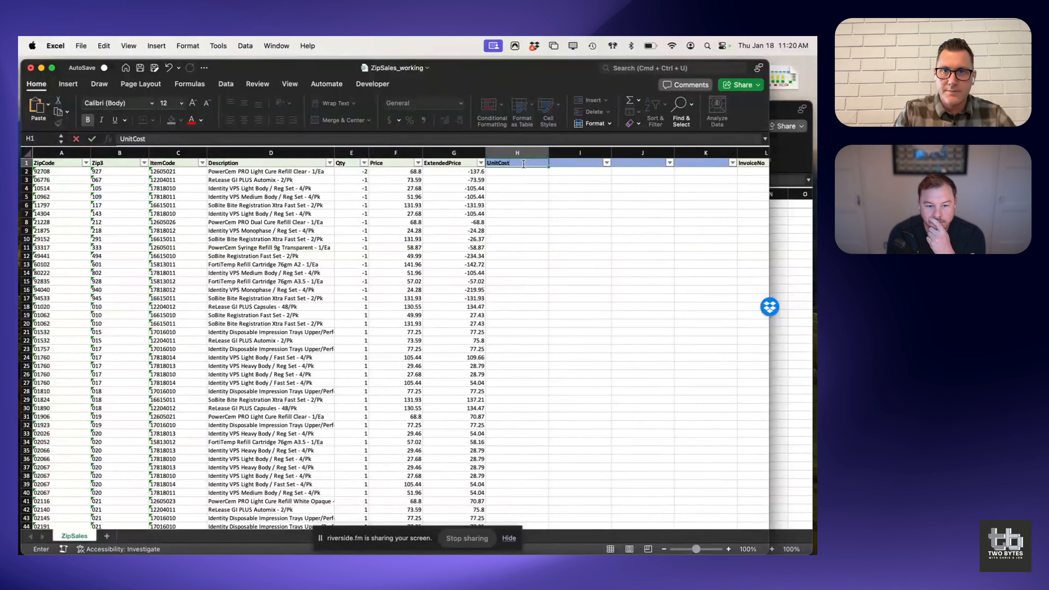
{"action": "key", "text": "Tab"}
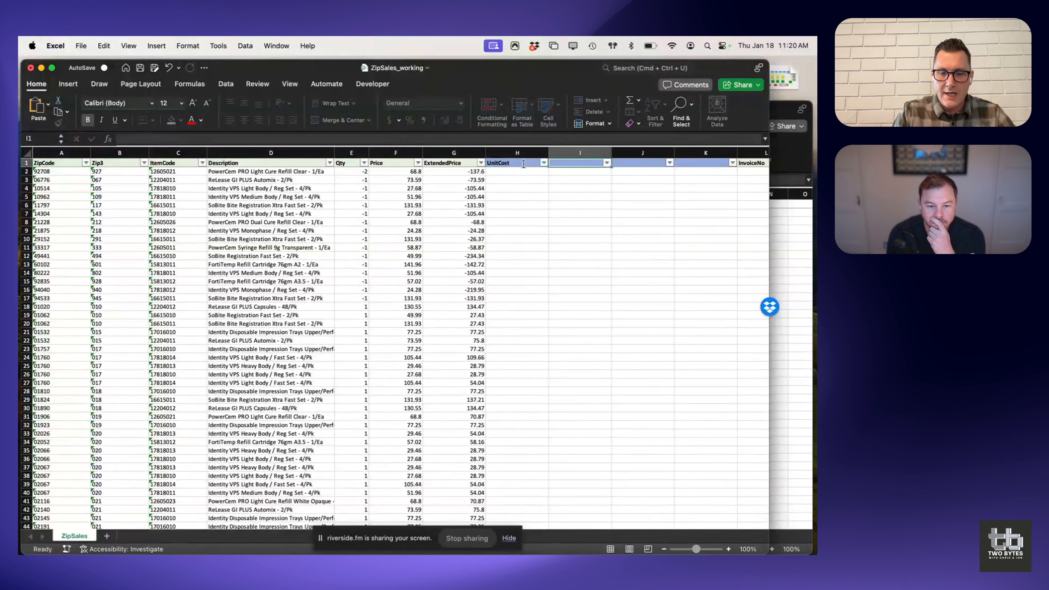
{"action": "type", "text": "ExtCost"}
{"action": "key", "text": "Tab"}
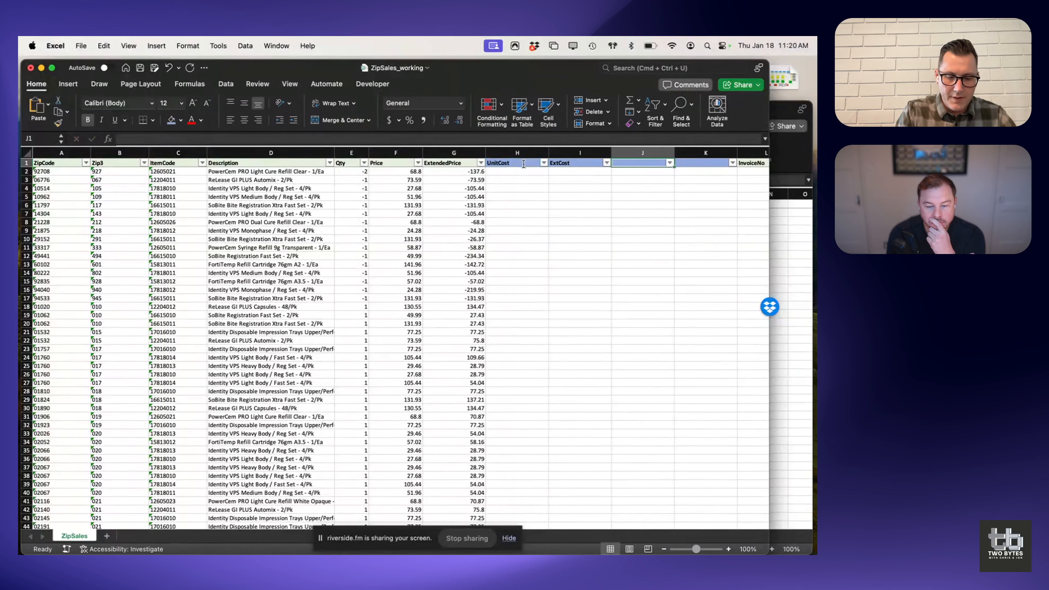
{"action": "type", "text": "GrossProfit$"}
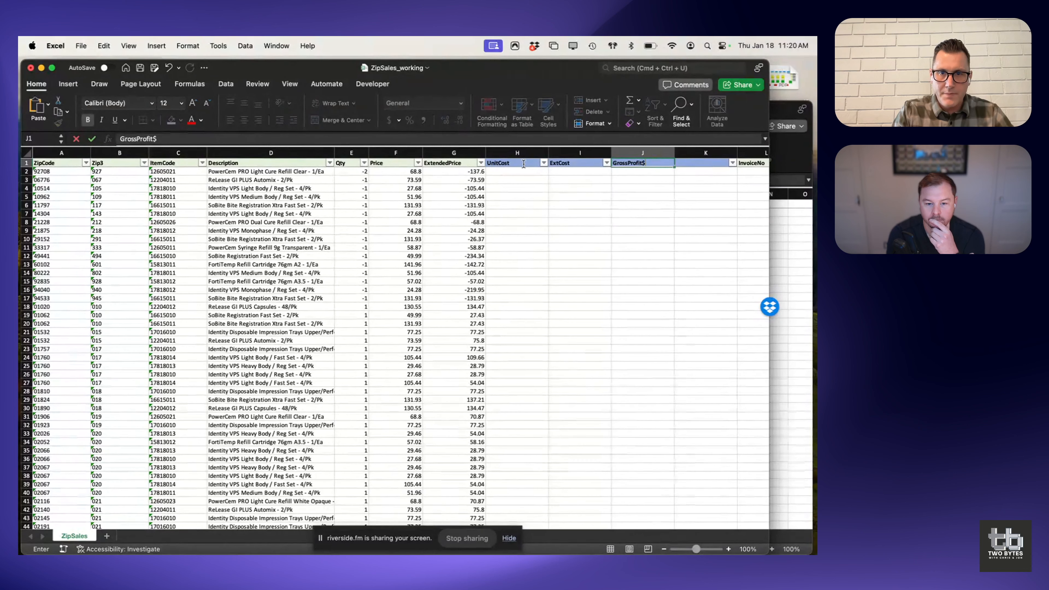
{"action": "key", "text": "Return"}
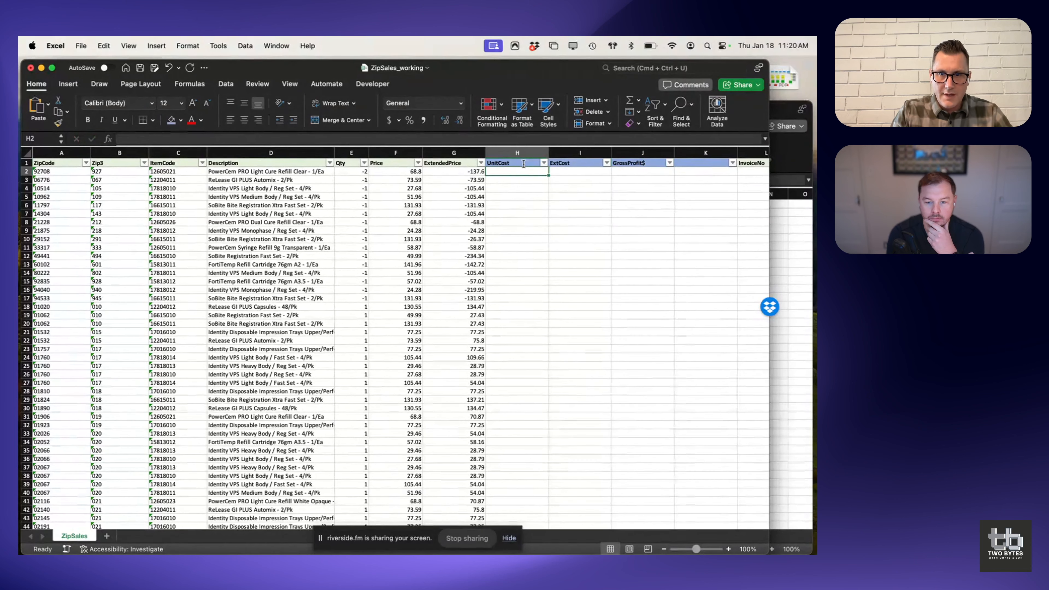
Step: Copy the GrossProfit$ header into K1 and change the copy to GrossProfit%
{"action": "key", "text": "Up"}
{"action": "key", "text": "Right"}
{"action": "key", "text": "Right"}
{"action": "key", "text": "super+c"}
{"action": "key", "text": "Right"}
{"action": "key", "text": "super+v"}
{"action": "double_click", "coordinate": [715, 163]}
{"action": "key", "text": "BackSpace"}
{"action": "type", "text": "%"}
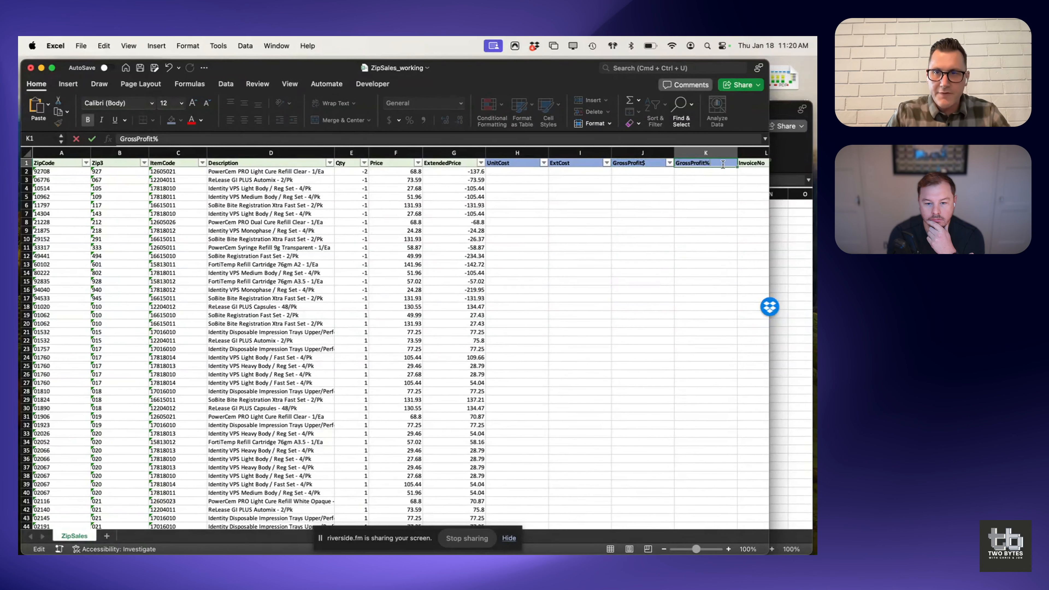
{"action": "key", "text": "Return"}
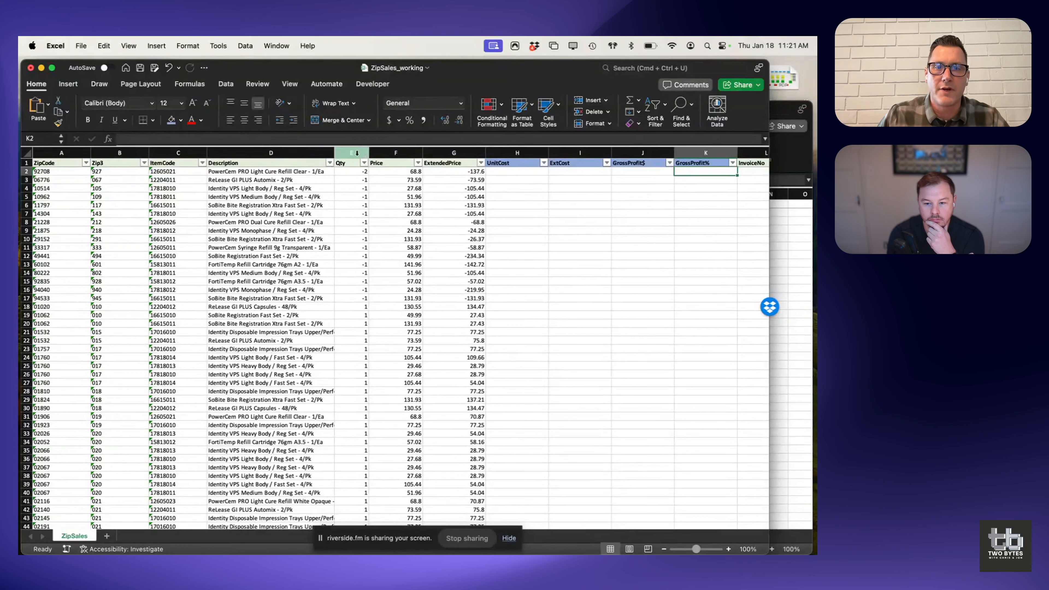
Step: Insert a blue-headed Category column before Qty, narrow it, and widen the workbook window to show the GrossProfit% column
{"action": "left_click", "coordinate": [349, 152]}
{"action": "right_click", "coordinate": [349, 151]}
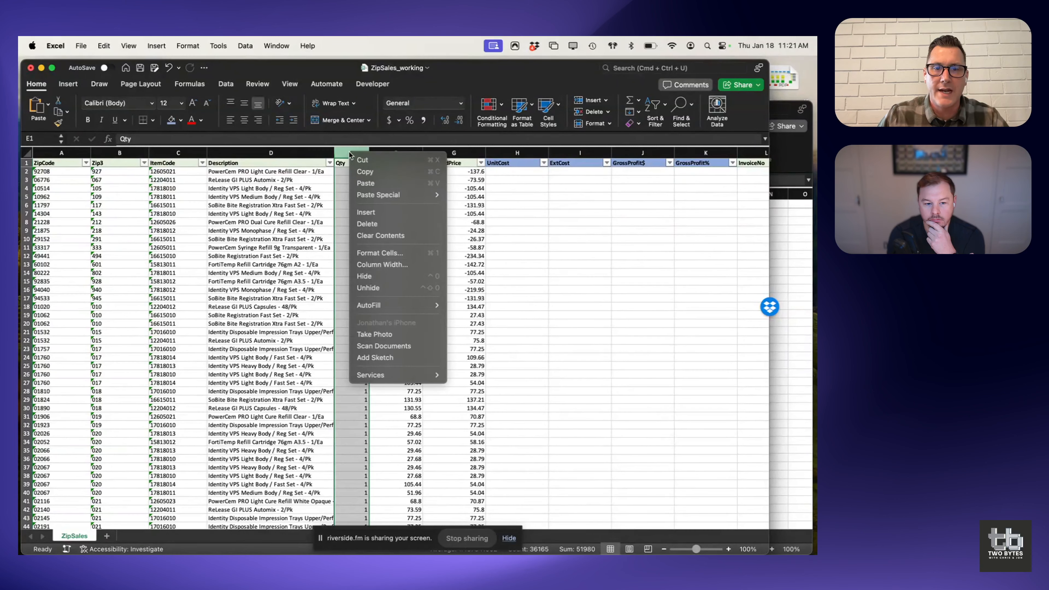
{"action": "left_click", "coordinate": [371, 210]}
{"action": "type", "text": "Category"}
{"action": "key", "text": "Return"}
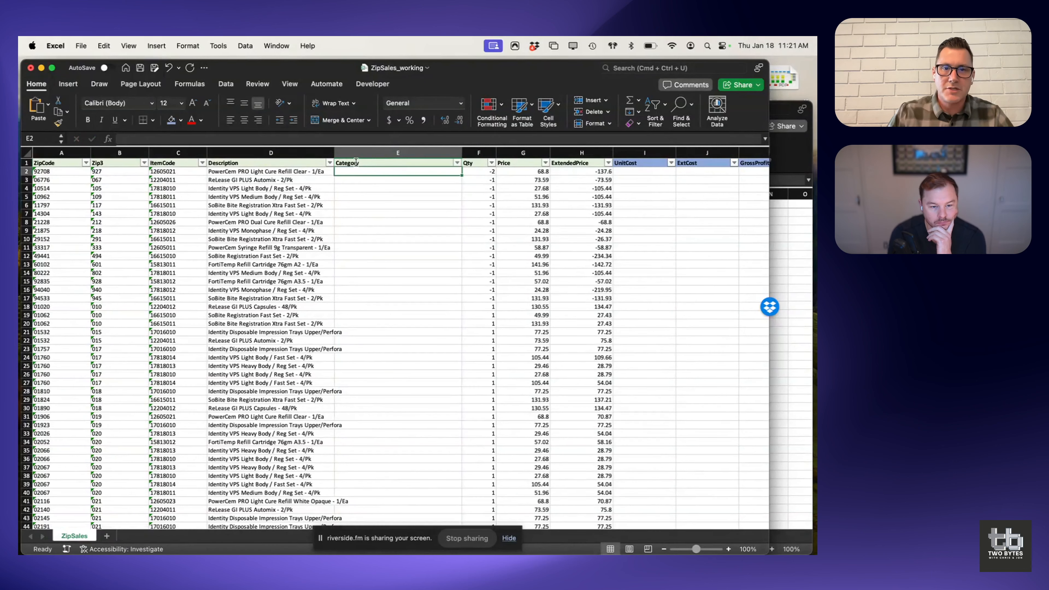
{"action": "left_click_drag", "start_coordinate": [462, 153], "coordinate": [390, 153]}
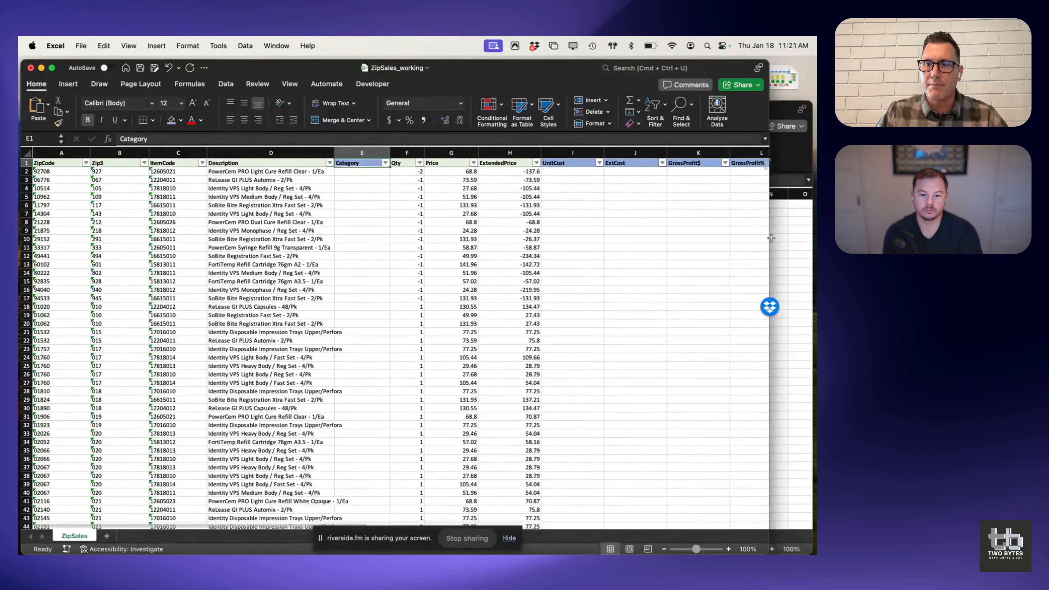
{"action": "left_click_drag", "start_coordinate": [770, 239], "coordinate": [799, 238]}
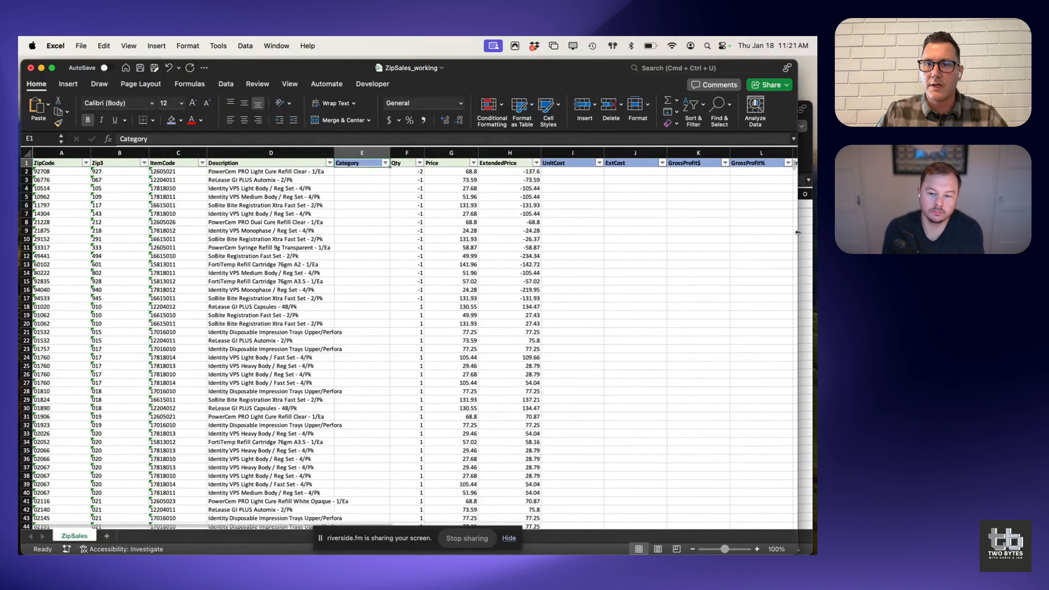
{"action": "left_click", "coordinate": [582, 172]}
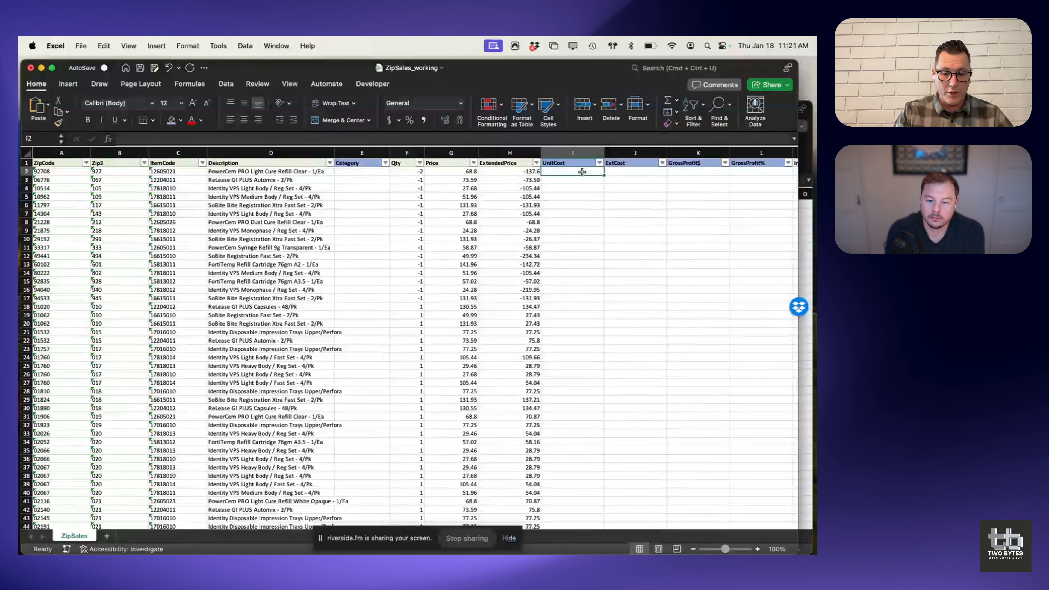
{"action": "type", "text": "="}
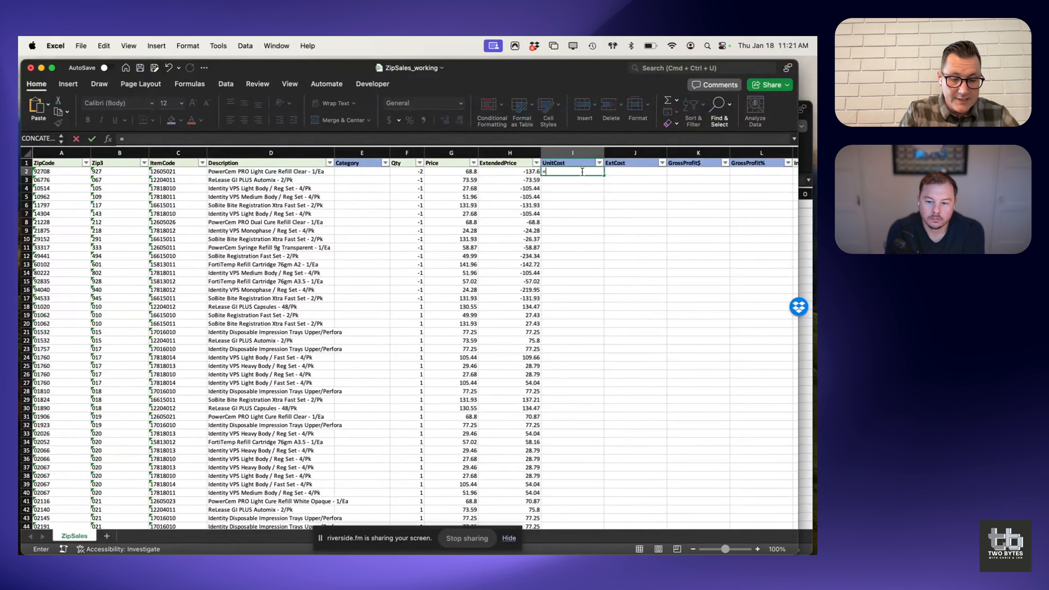
{"action": "type", "text": "xlookup("}
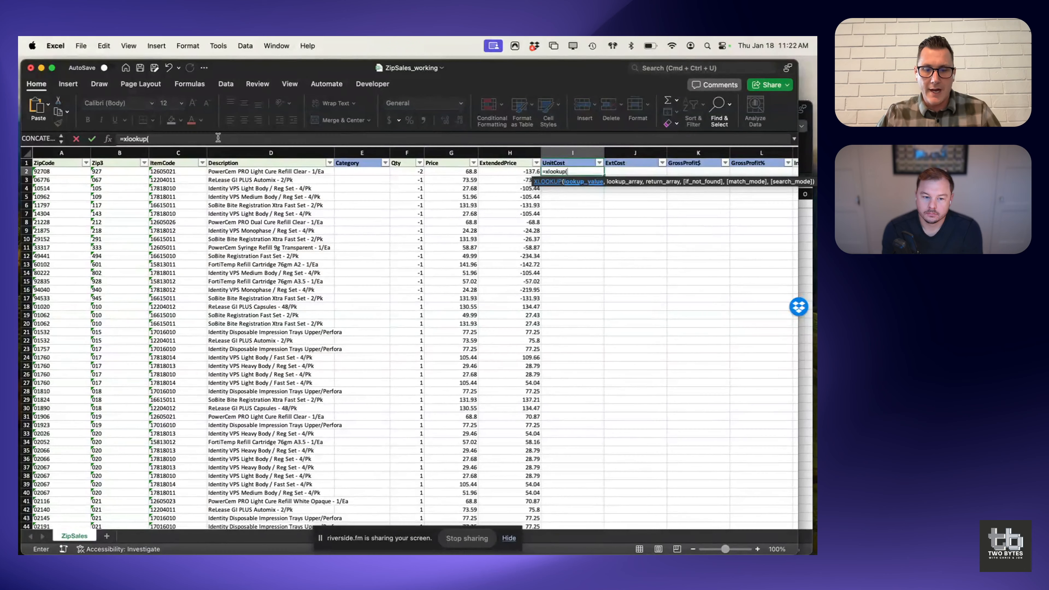
{"action": "key", "text": "BackSpace"}
{"action": "key", "text": "BackSpace"}
{"action": "key", "text": "BackSpace"}
{"action": "key", "text": "BackSpace"}
{"action": "key", "text": "BackSpace"}
{"action": "key", "text": "BackSpace"}
{"action": "key", "text": "BackSpace"}
{"action": "key", "text": "BackSpace"}
{"action": "key", "text": "BackSpace"}
{"action": "key", "text": "Escape"}
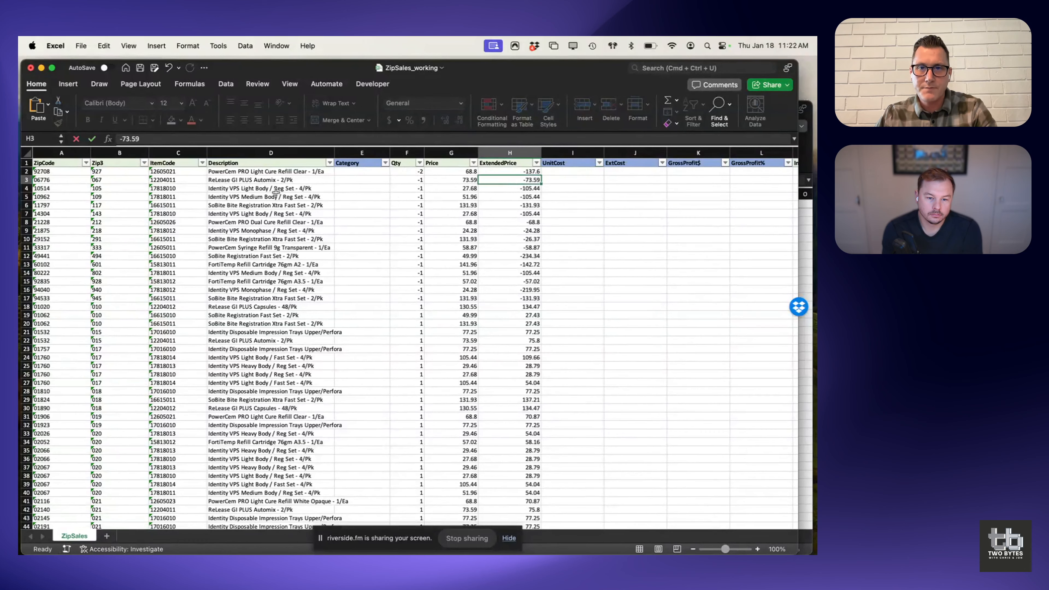
Step: Examine the item codes and descriptions in the sales data, and bring the ItemReference workbook forward for comparison
{"action": "left_click", "coordinate": [62, 188]}
{"action": "left_click_drag", "start_coordinate": [165, 172], "coordinate": [331, 273]}
{"action": "left_click", "coordinate": [192, 269]}
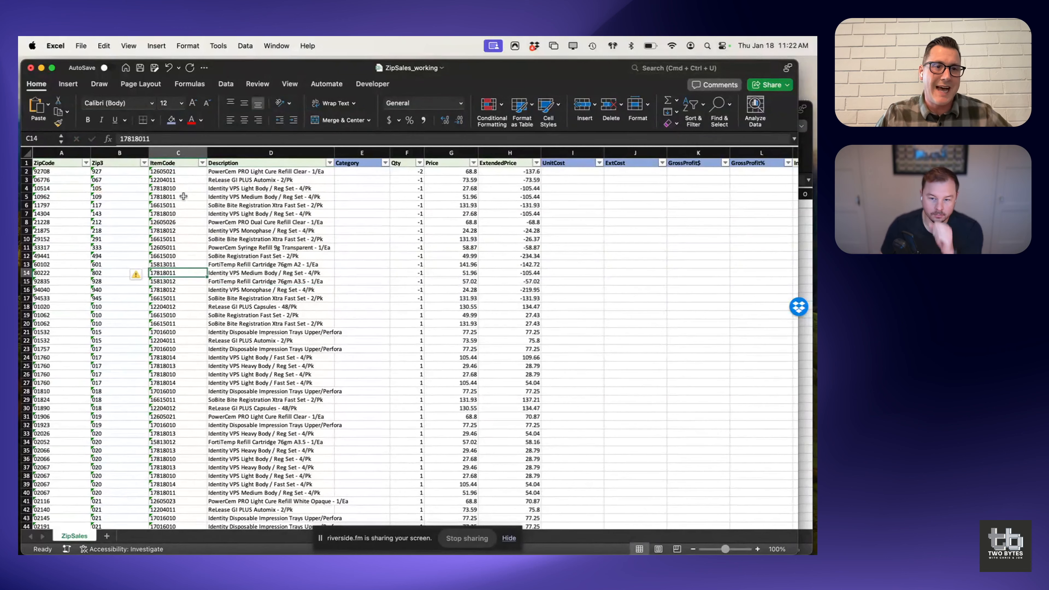
{"action": "left_click_drag", "start_coordinate": [171, 172], "coordinate": [171, 221]}
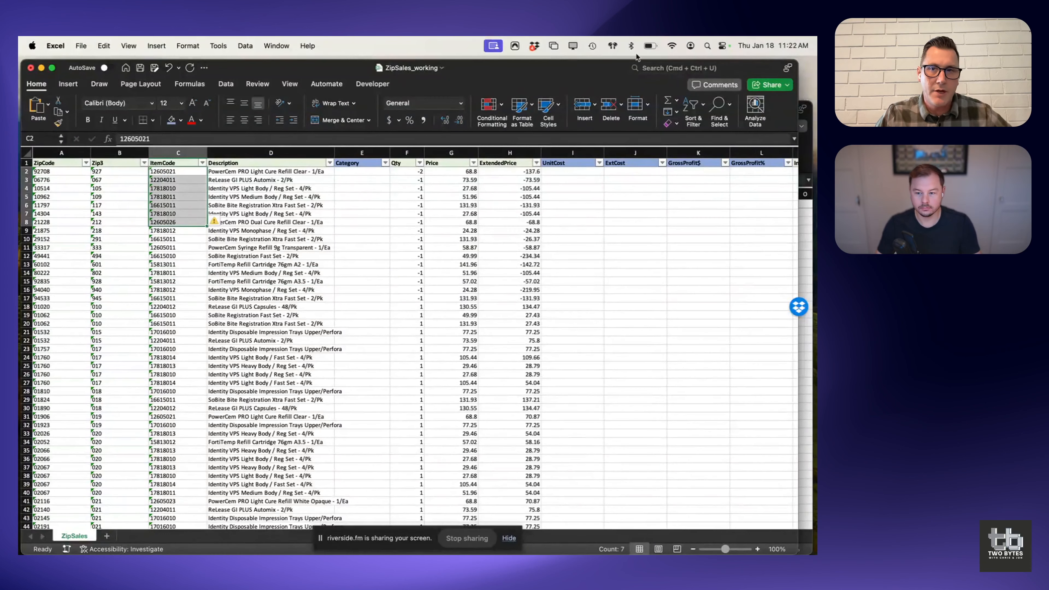
{"action": "left_click", "coordinate": [808, 110]}
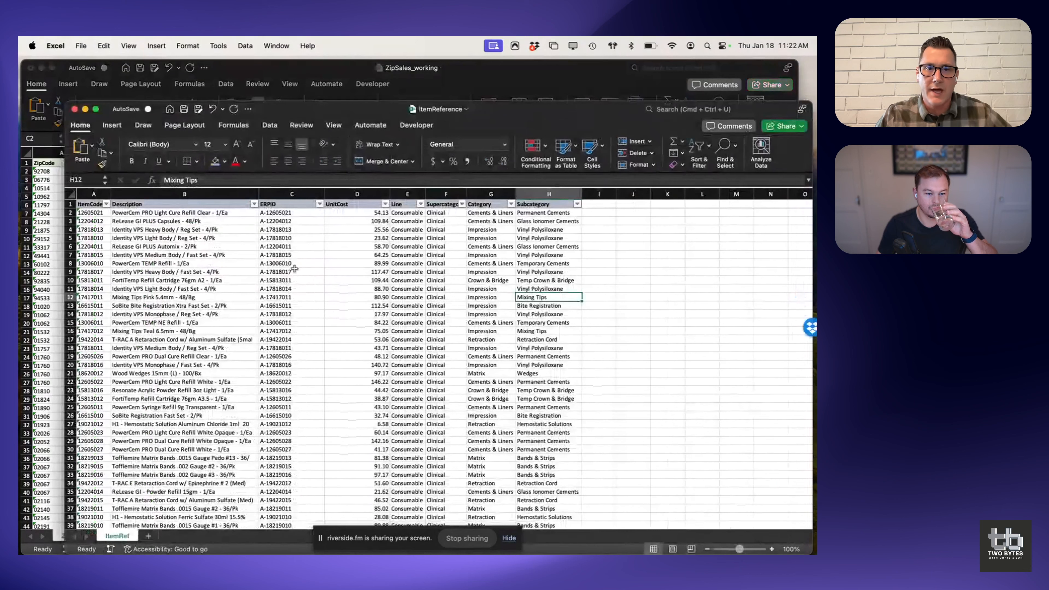
Step: Examine the item codes in the ItemReference workbook, then bring ZipSales_working forward again to compare its descriptions
{"action": "left_click", "coordinate": [230, 271]}
{"action": "left_click", "coordinate": [90, 226]}
{"action": "left_click_drag", "start_coordinate": [90, 225], "coordinate": [88, 315]}
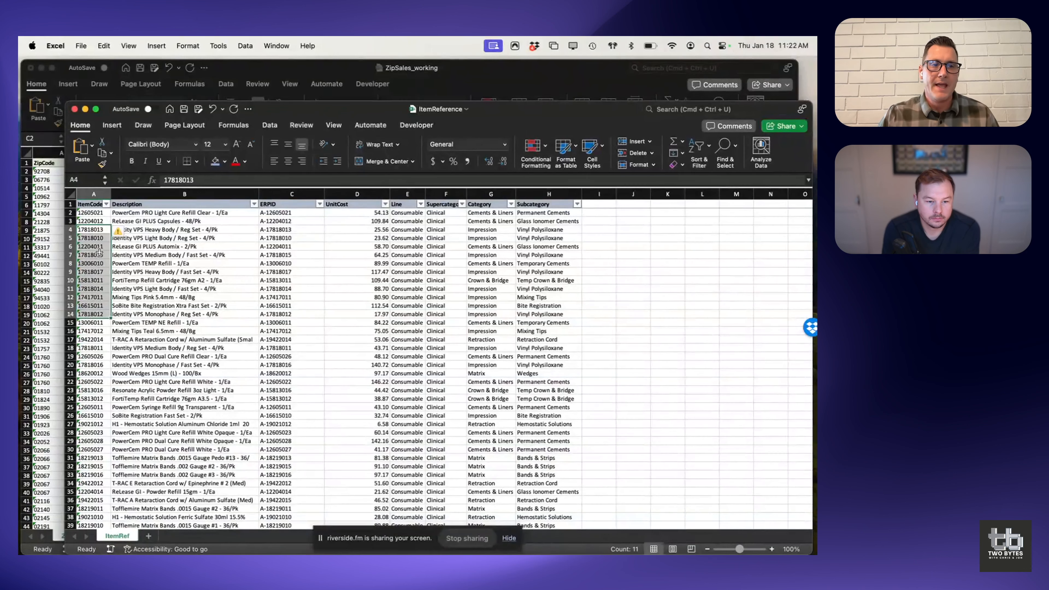
{"action": "left_click", "coordinate": [53, 238]}
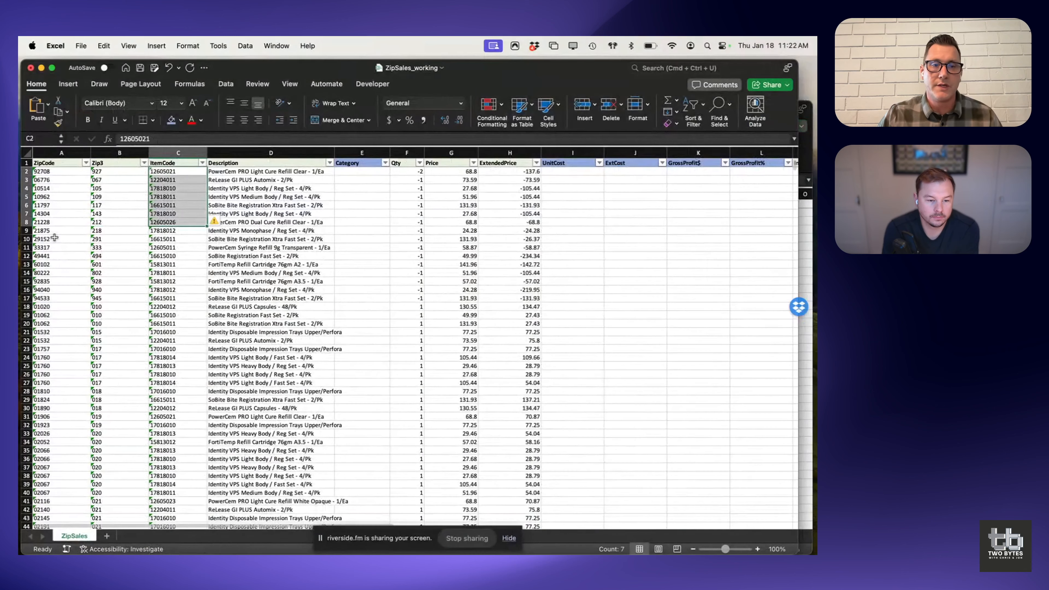
{"action": "left_click", "coordinate": [318, 194]}
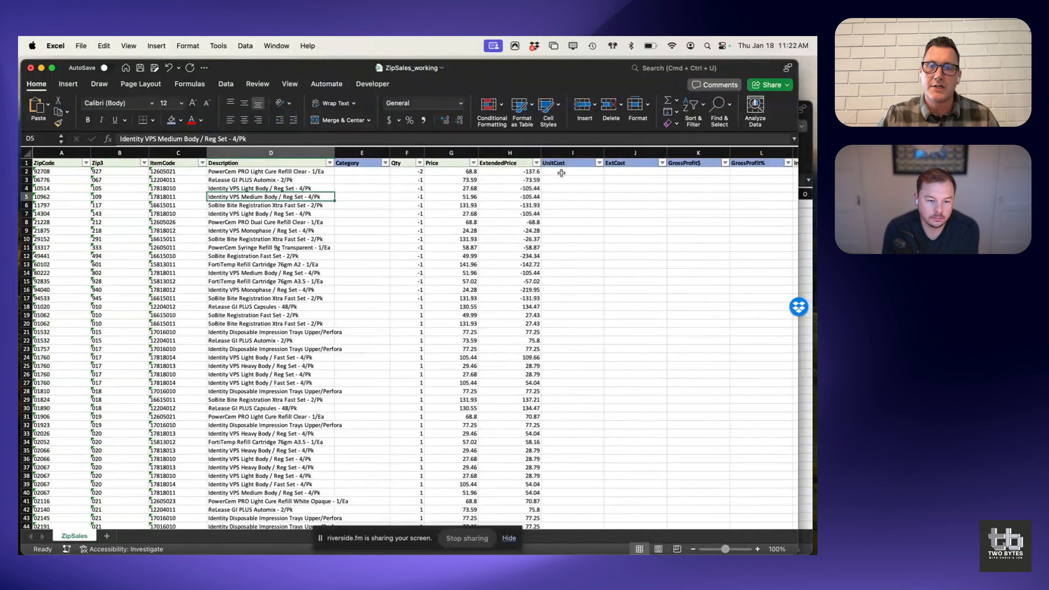
Step: In I2, enter an XLOOKUP that finds item code C2 in ItemReference column A and returns the unit cost from column D
{"action": "left_click", "coordinate": [562, 173]}
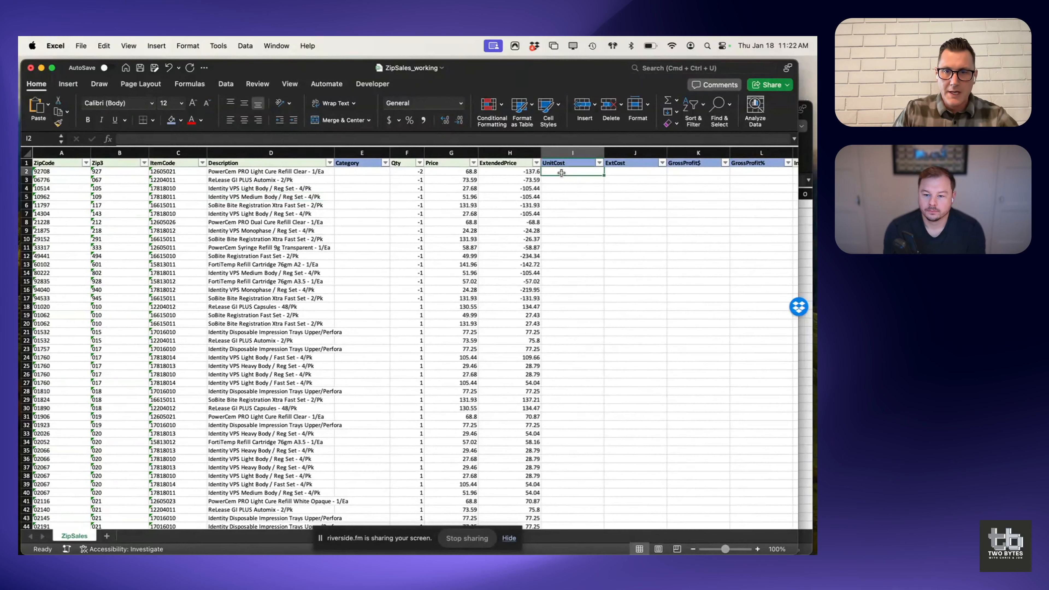
{"action": "type", "text": "="}
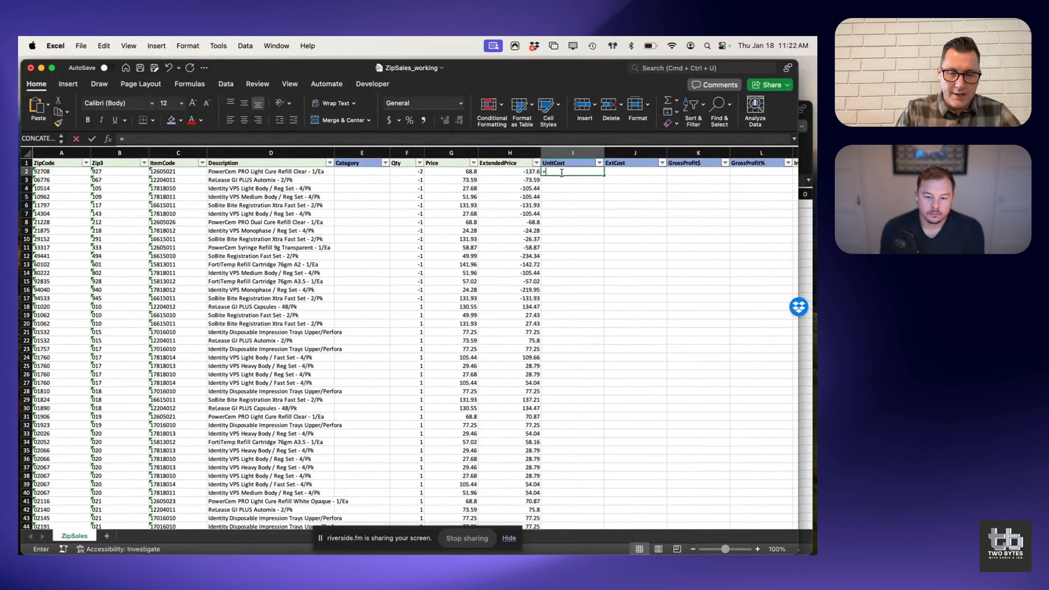
{"action": "type", "text": "xlookup("}
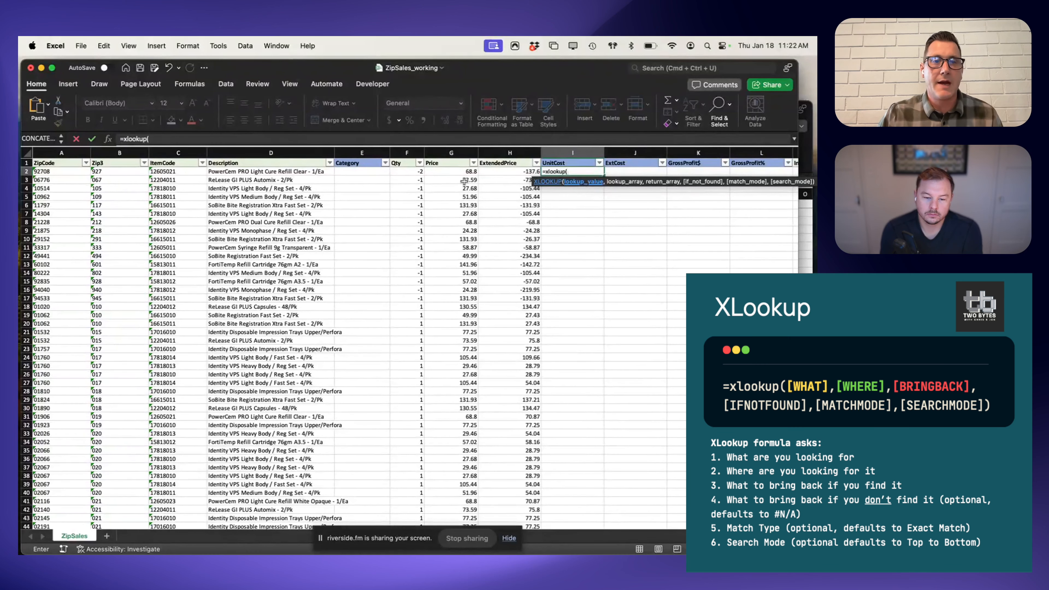
{"action": "left_click", "coordinate": [188, 171]}
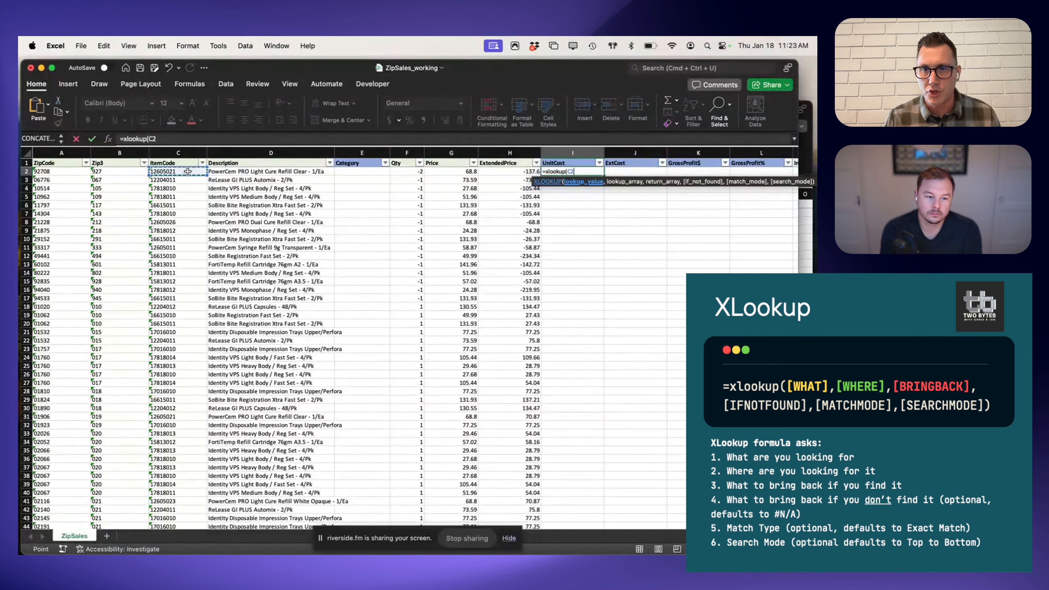
{"action": "type", "text": ","}
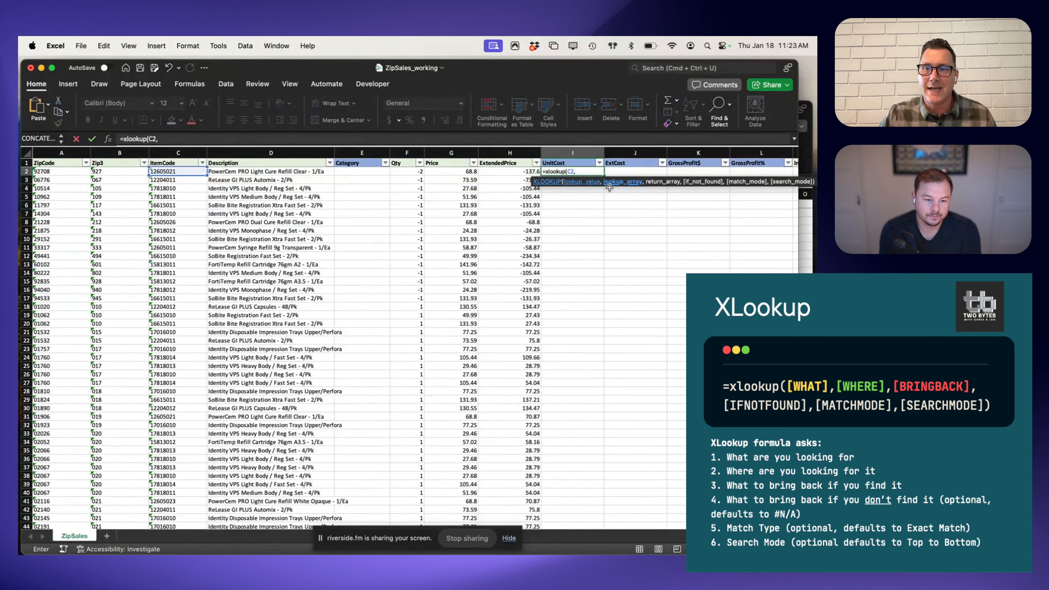
{"action": "left_click", "coordinate": [811, 150]}
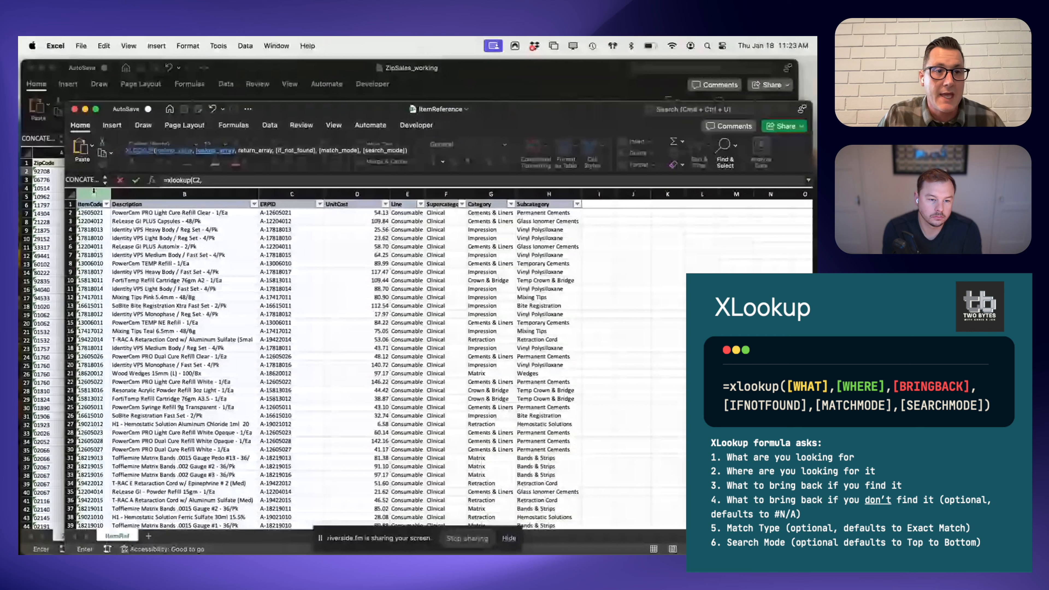
{"action": "left_click", "coordinate": [93, 191]}
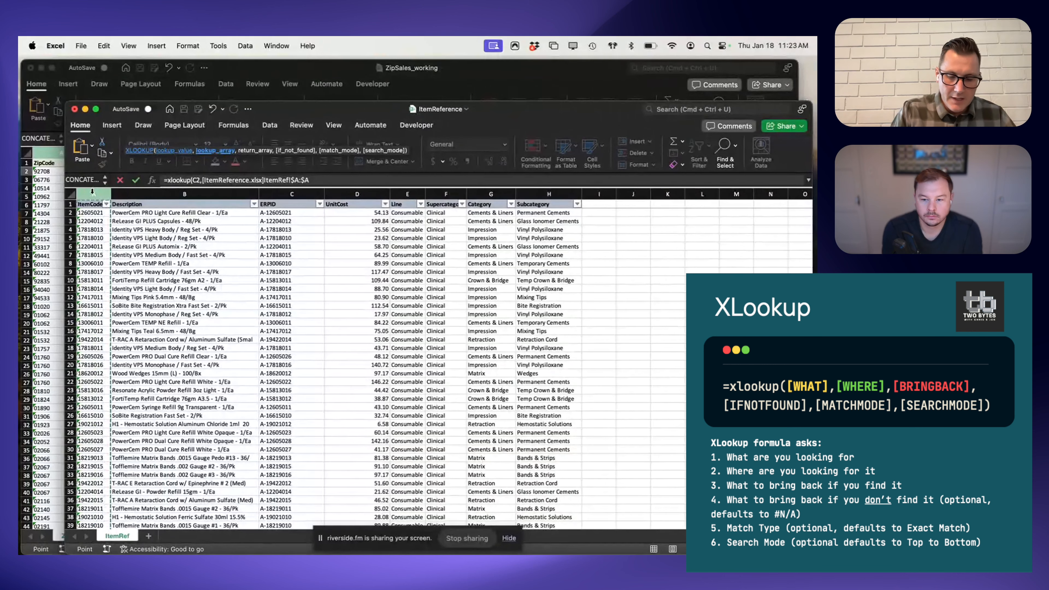
{"action": "type", "text": ","}
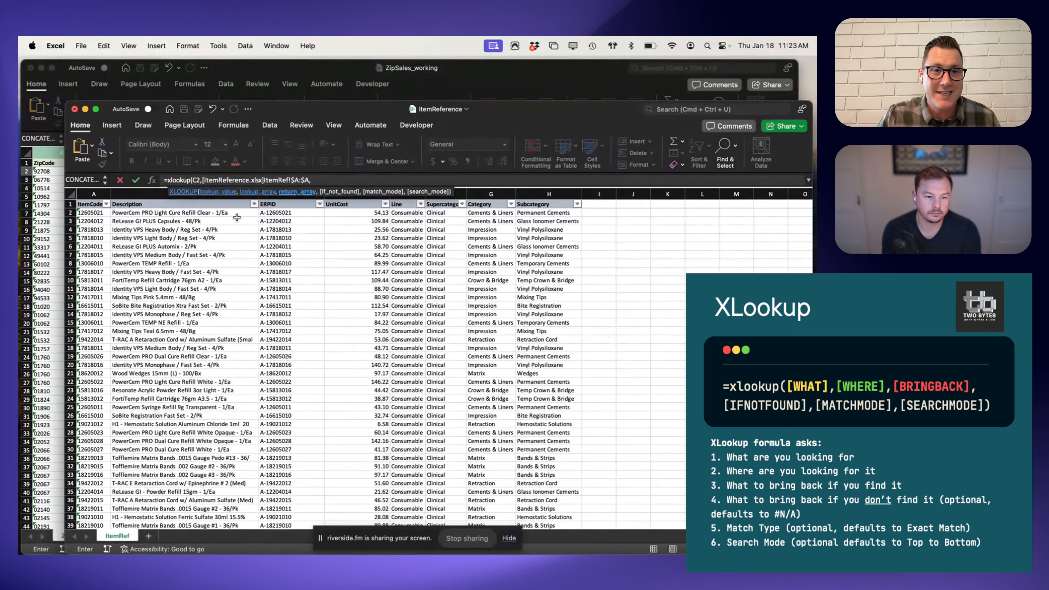
{"action": "left_click", "coordinate": [366, 195]}
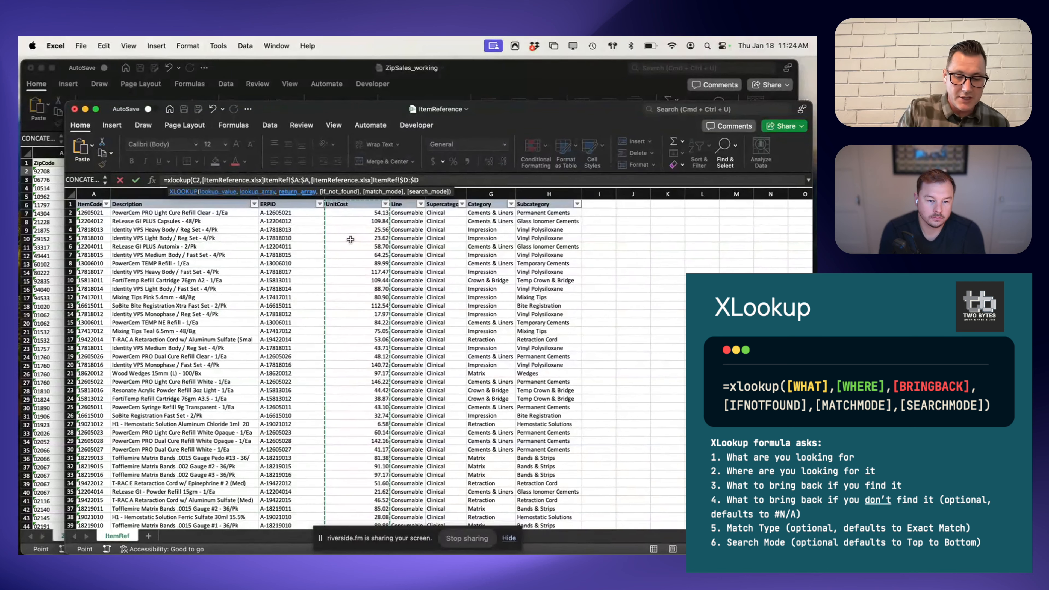
{"action": "type", "text": ")"}
{"action": "key", "text": "Return"}
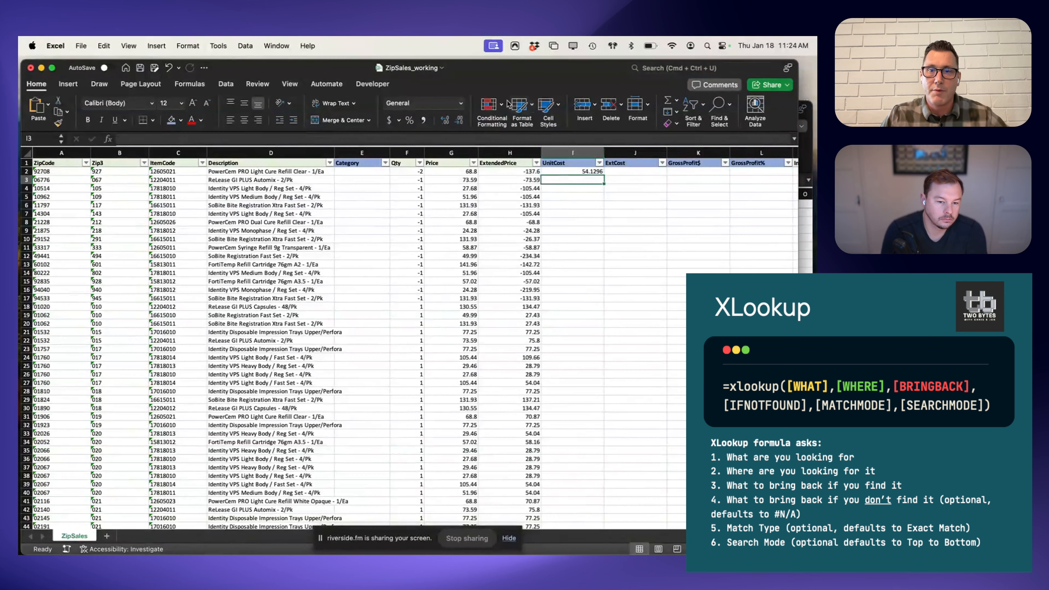
Step: Fill the I2 unit cost formula down to the last data row, check the end of the column, and return to I2
{"action": "left_click", "coordinate": [577, 171]}
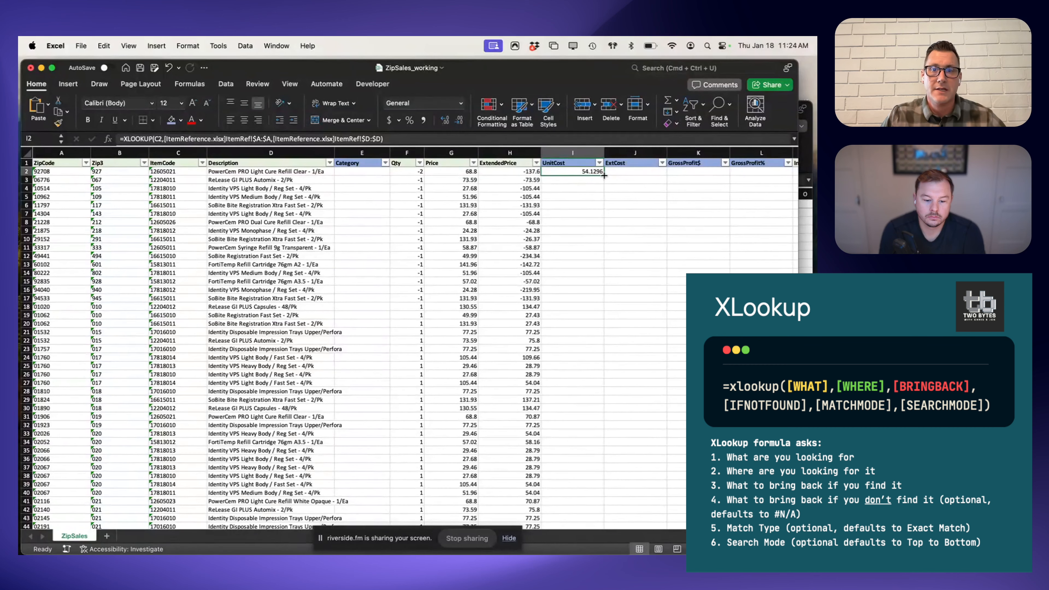
{"action": "double_click", "coordinate": [604, 175]}
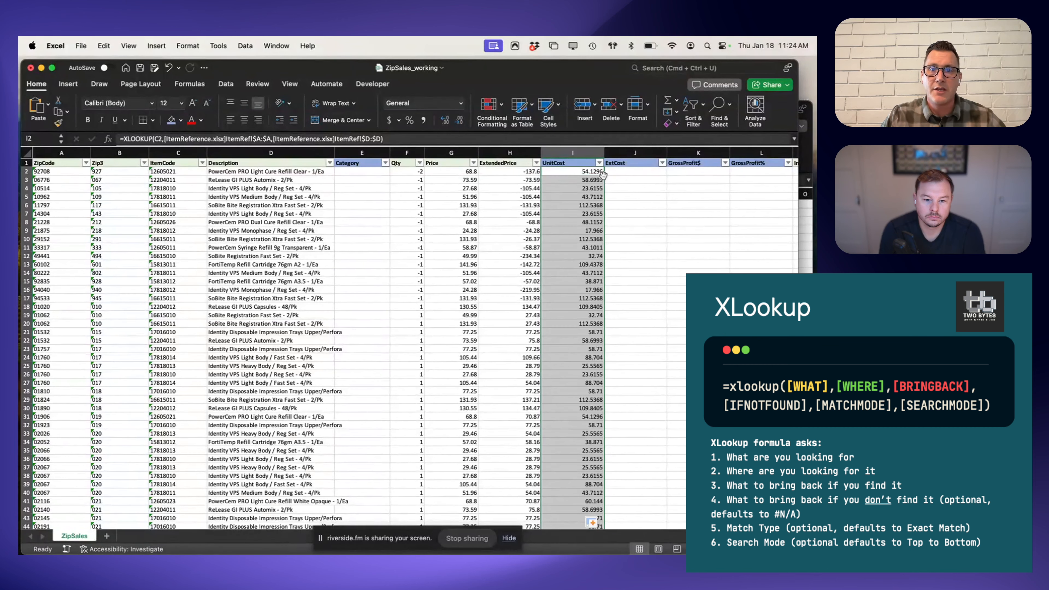
{"action": "left_click", "coordinate": [590, 330]}
{"action": "left_click", "coordinate": [579, 270]}
{"action": "key", "text": "super+Down"}
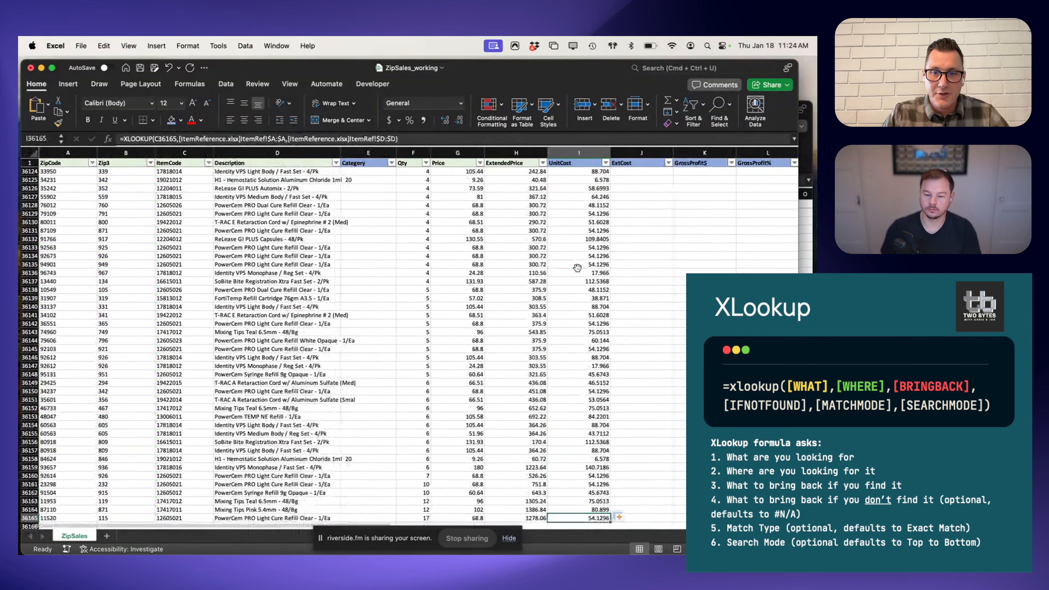
{"action": "scroll", "coordinate": [578, 268], "scroll_direction": "down", "scroll_amount": 3}
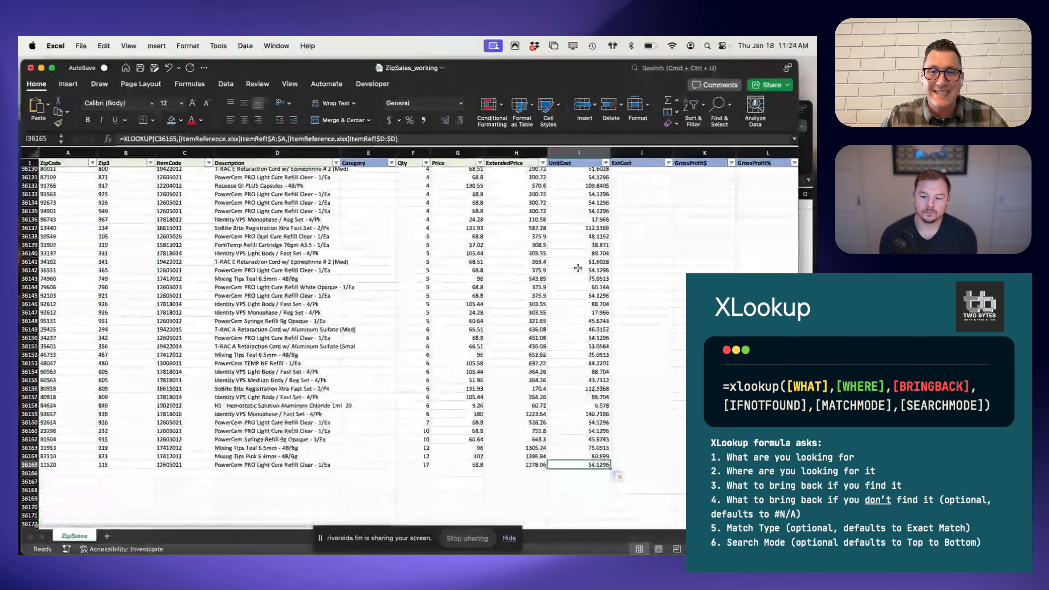
{"action": "left_click", "coordinate": [587, 304]}
{"action": "key", "text": "super+Up"}
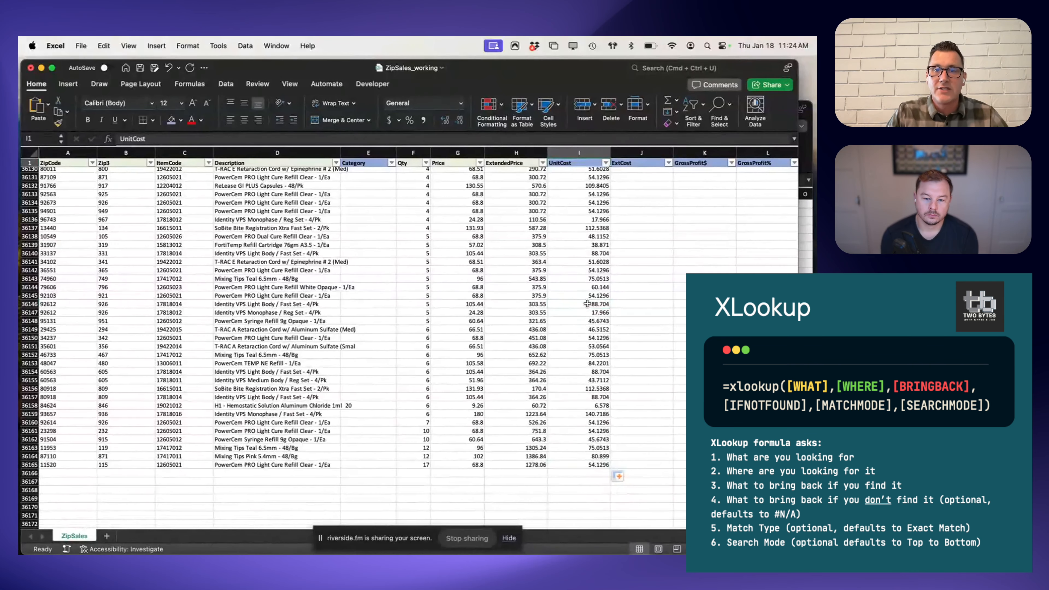
{"action": "key", "text": "Down"}
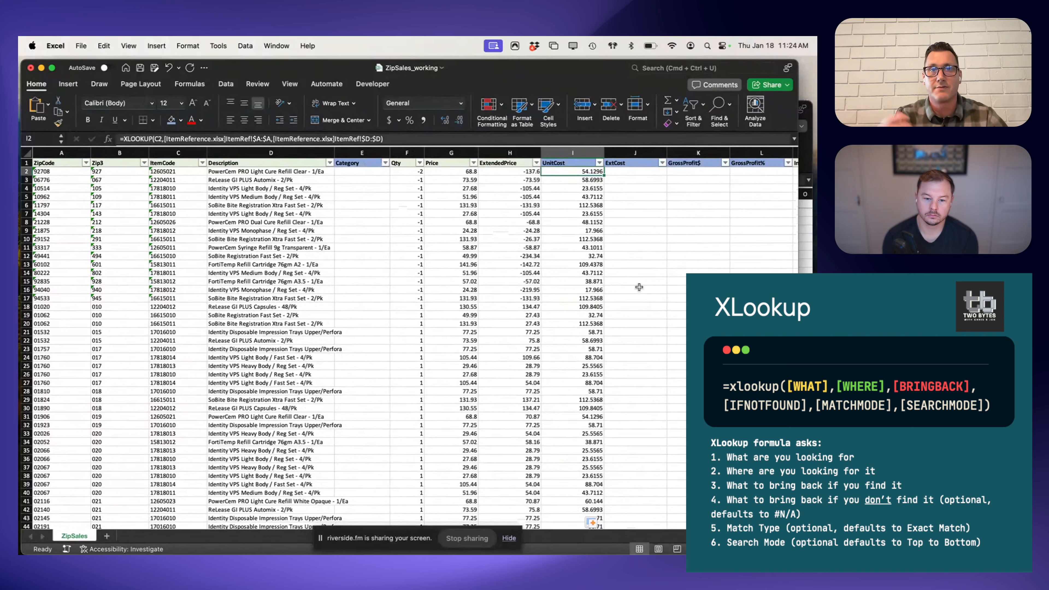
Step: Review the XLOOKUP formula in I2 and its optional arguments, keeping the same formula
{"action": "double_click", "coordinate": [572, 172]}
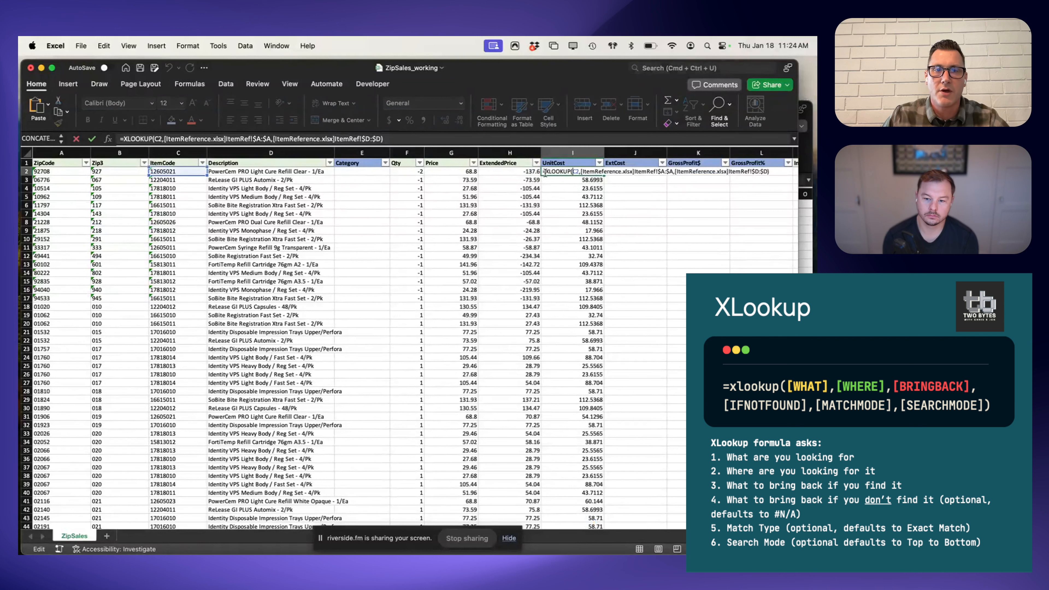
{"action": "left_click", "coordinate": [392, 141]}
{"action": "key", "text": "BackSpace"}
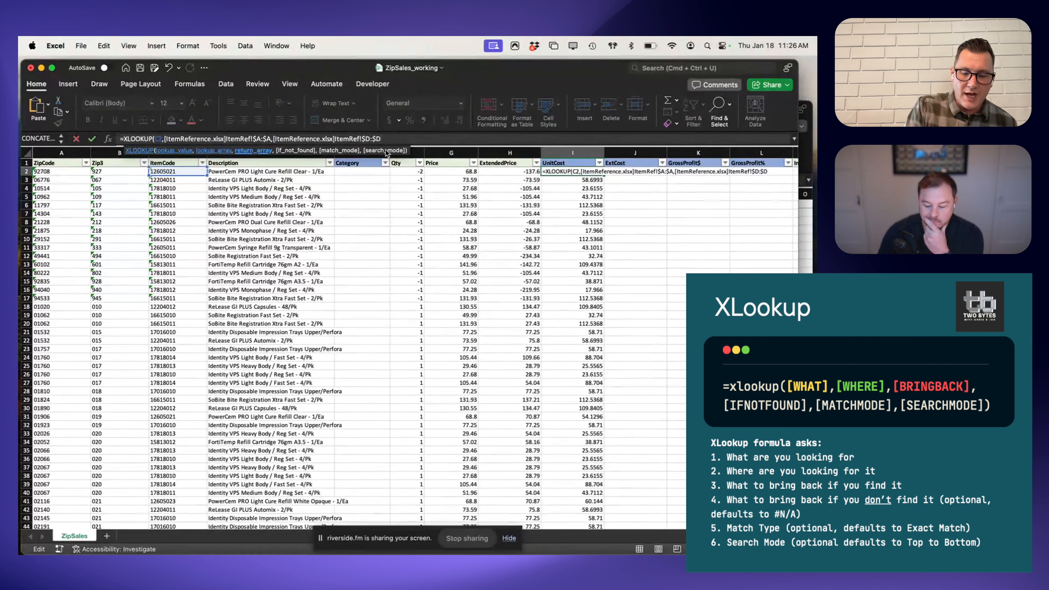
{"action": "type", "text": ")"}
{"action": "key", "text": "Return"}
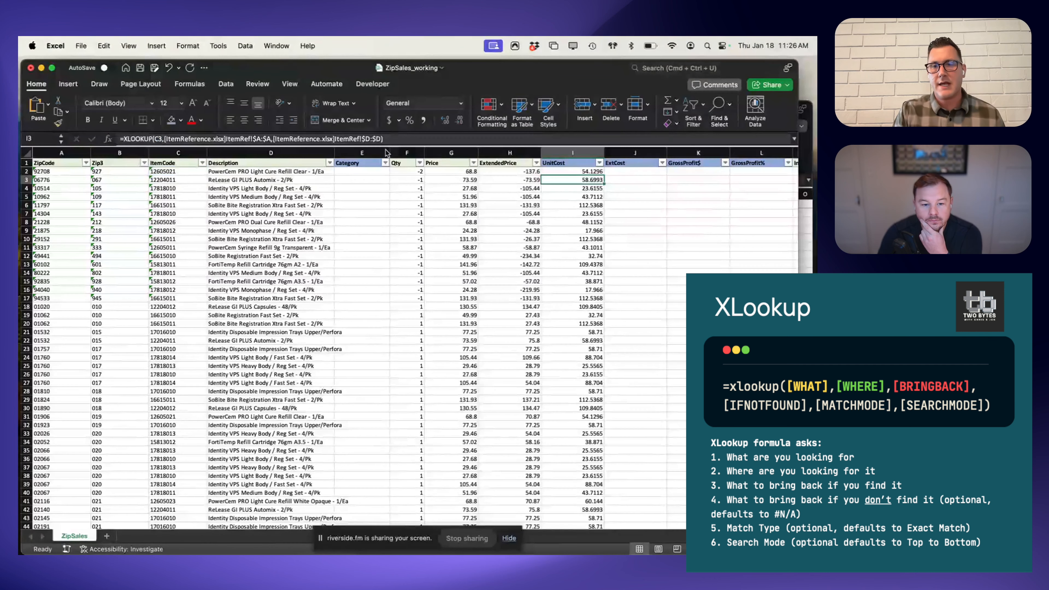
Step: Calculate the extended cost in J2 as unit cost times quantity with the formula =I2*F2
{"action": "left_click", "coordinate": [614, 172]}
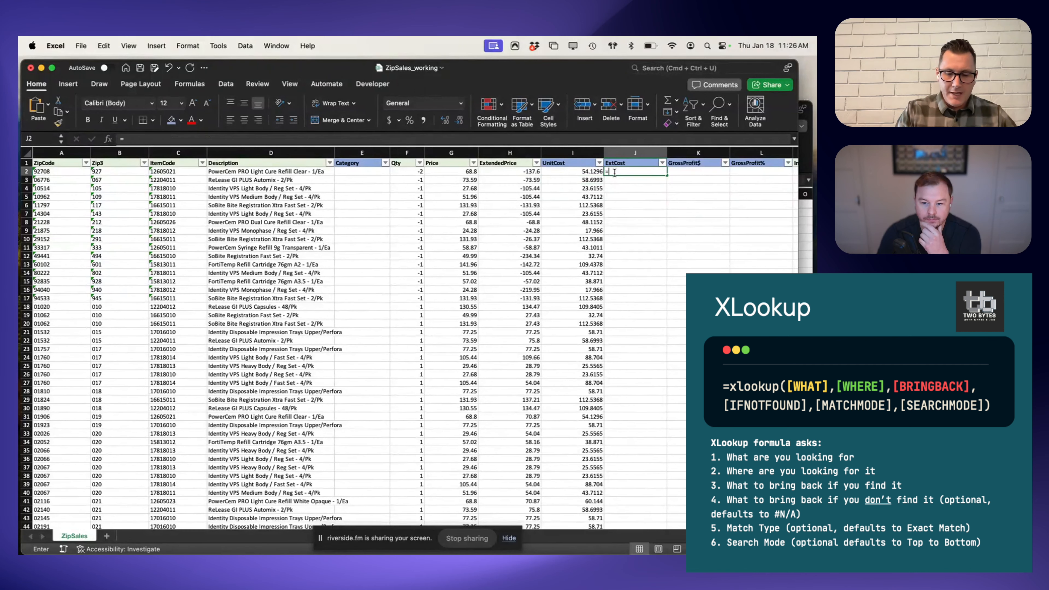
{"action": "type", "text": "=I2*"}
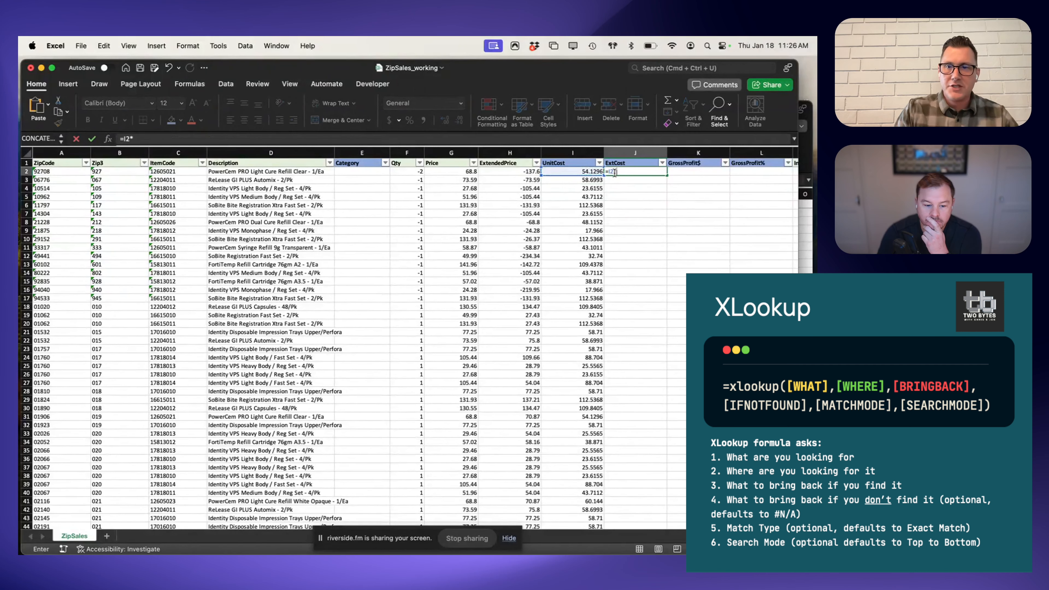
{"action": "key", "text": "Left"}
{"action": "key", "text": "Left"}
{"action": "key", "text": "Left"}
{"action": "key", "text": "Left"}
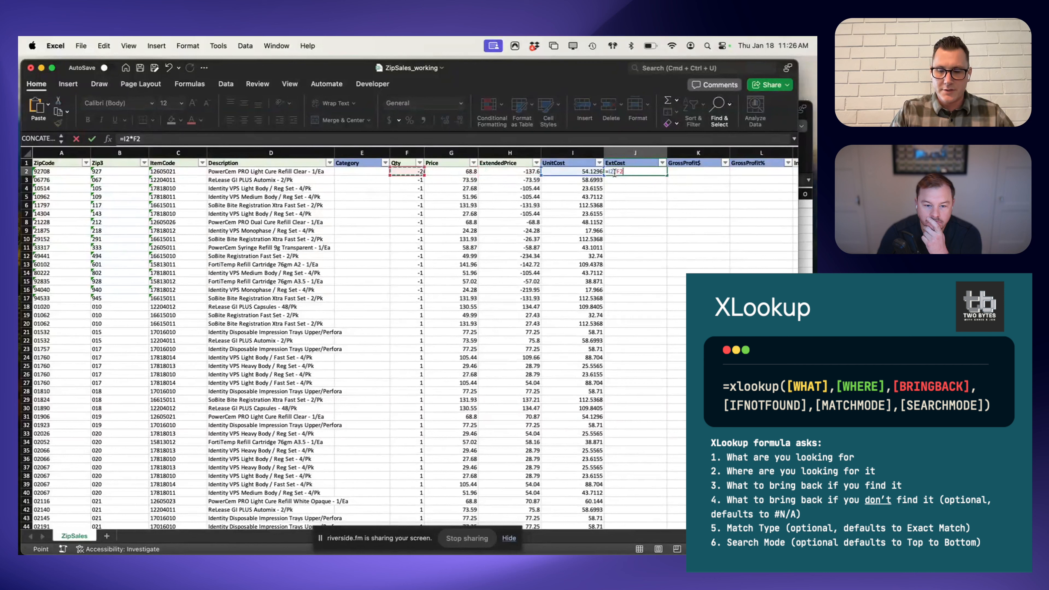
{"action": "key", "text": "Return"}
Step: Calculate the gross profit in K2 as extended price minus extended cost with the formula =H2-J2
{"action": "left_click", "coordinate": [614, 172]}
{"action": "key", "text": "Right"}
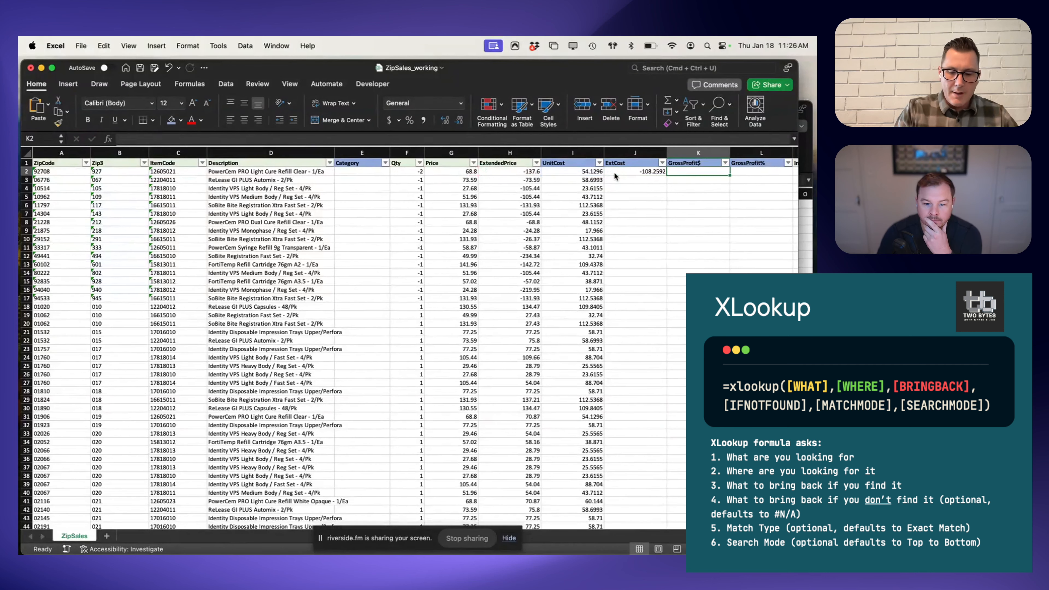
{"action": "type", "text": "="}
{"action": "key", "text": "Left"}
{"action": "key", "text": "Left"}
{"action": "key", "text": "Left"}
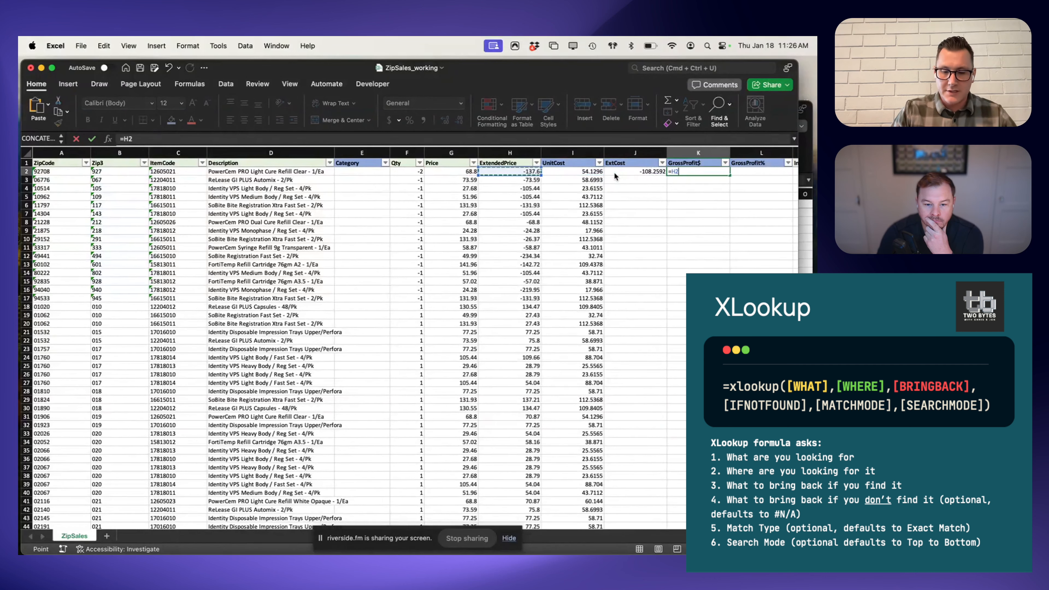
{"action": "type", "text": "-"}
{"action": "key", "text": "Left"}
{"action": "key", "text": "Return"}
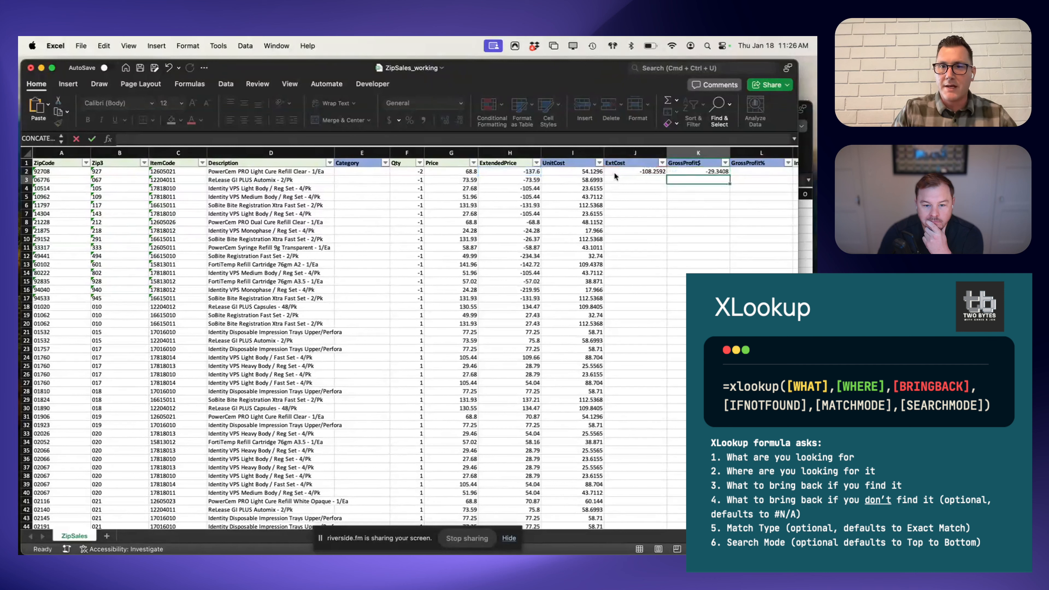
Step: Enter =K2/J2 in L2 for the gross profit percentage and format the cell as a percentage
{"action": "key", "text": "Up"}
{"action": "key", "text": "Right"}
{"action": "type", "text": "="}
{"action": "key", "text": "Left"}
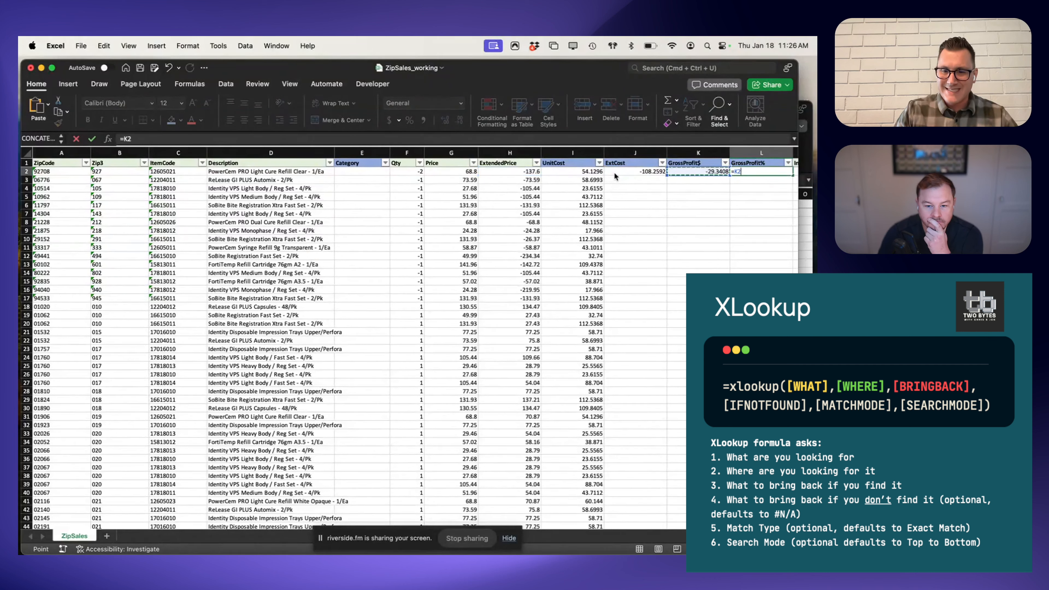
{"action": "type", "text": "/"}
{"action": "key", "text": "Left"}
{"action": "key", "text": "Left"}
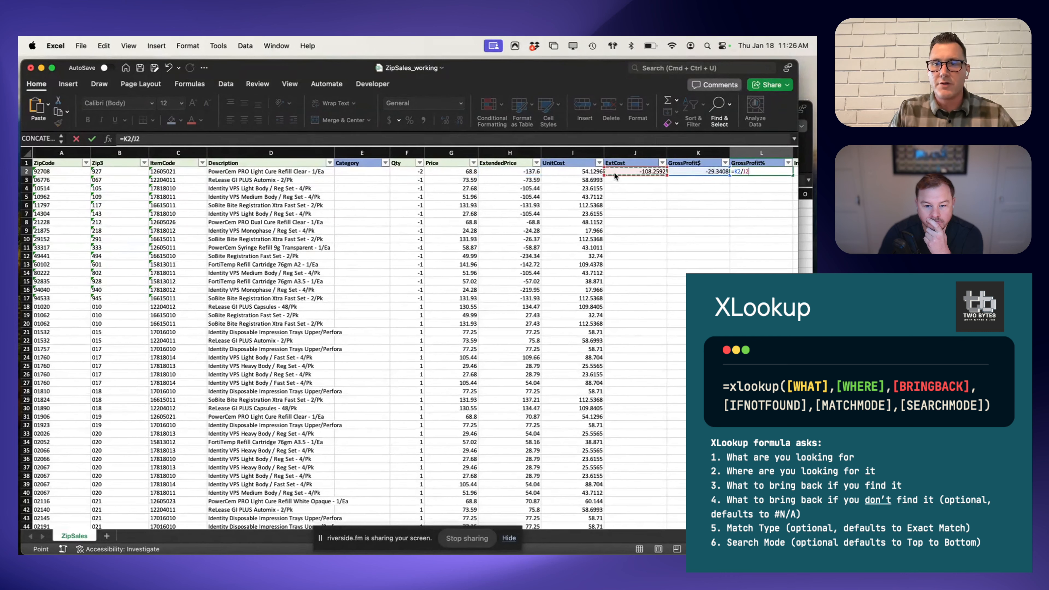
{"action": "key", "text": "Left"}
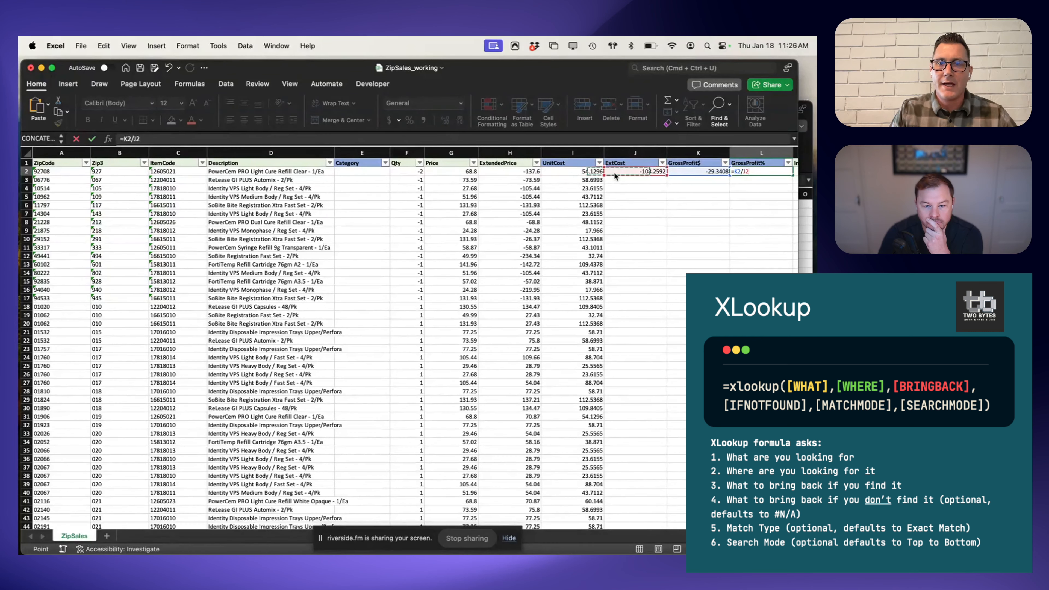
{"action": "key", "text": "Return"}
{"action": "left_click", "coordinate": [743, 171]}
{"action": "left_click", "coordinate": [409, 120]}
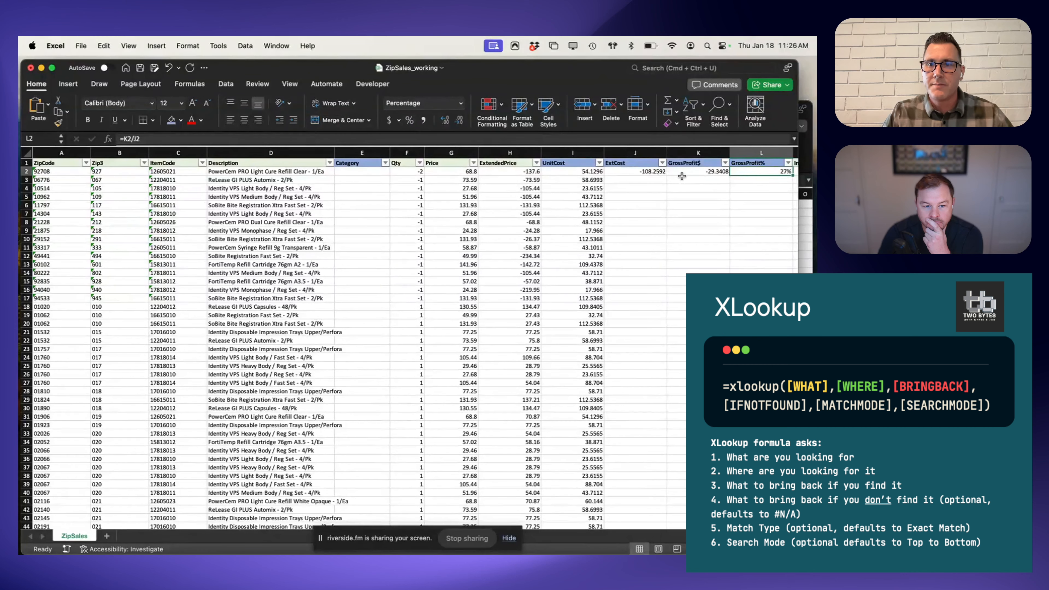
Step: Fill the extended cost, gross profit and gross profit percentage formulas in J2:L2 down to the last data row
{"action": "left_click_drag", "start_coordinate": [653, 171], "coordinate": [785, 173]}
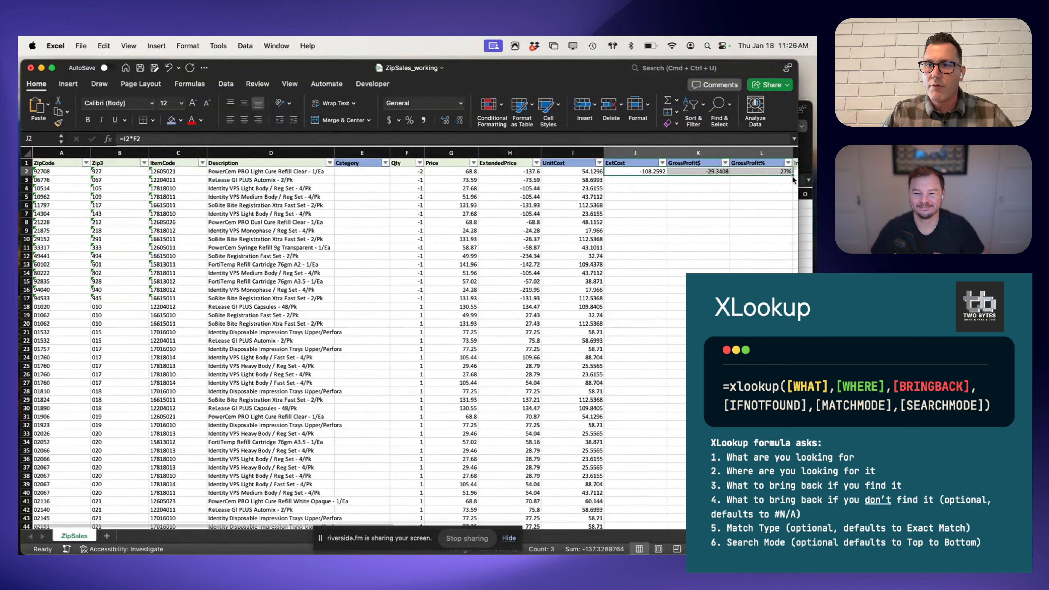
{"action": "scroll", "coordinate": [788, 177], "scroll_direction": "down", "scroll_amount": 10}
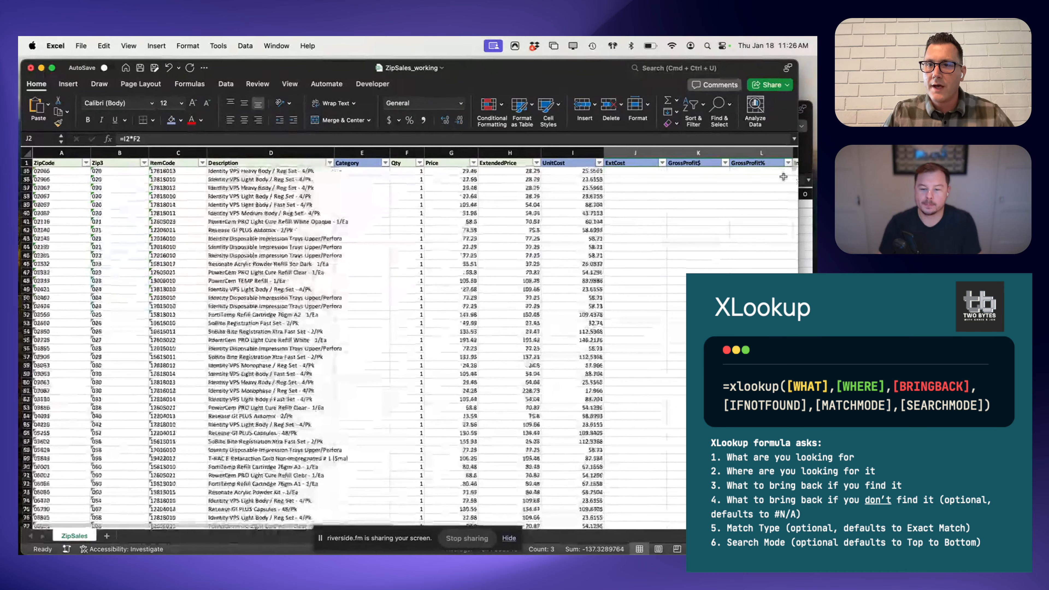
{"action": "scroll", "coordinate": [783, 177], "scroll_direction": "up", "scroll_amount": 10}
{"action": "left_click_drag", "start_coordinate": [639, 171], "coordinate": [811, 184]}
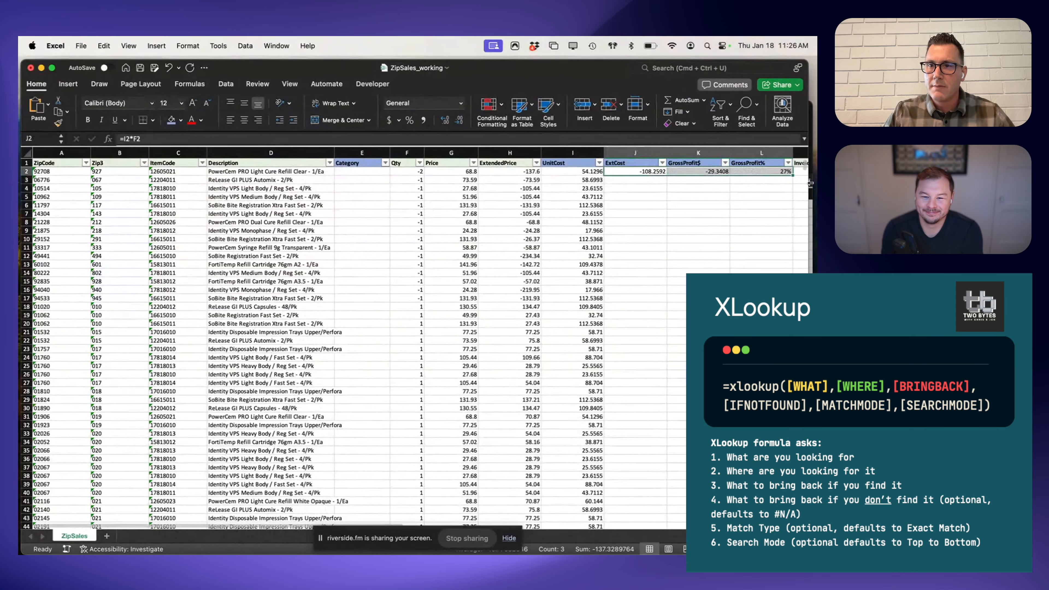
{"action": "double_click", "coordinate": [791, 173]}
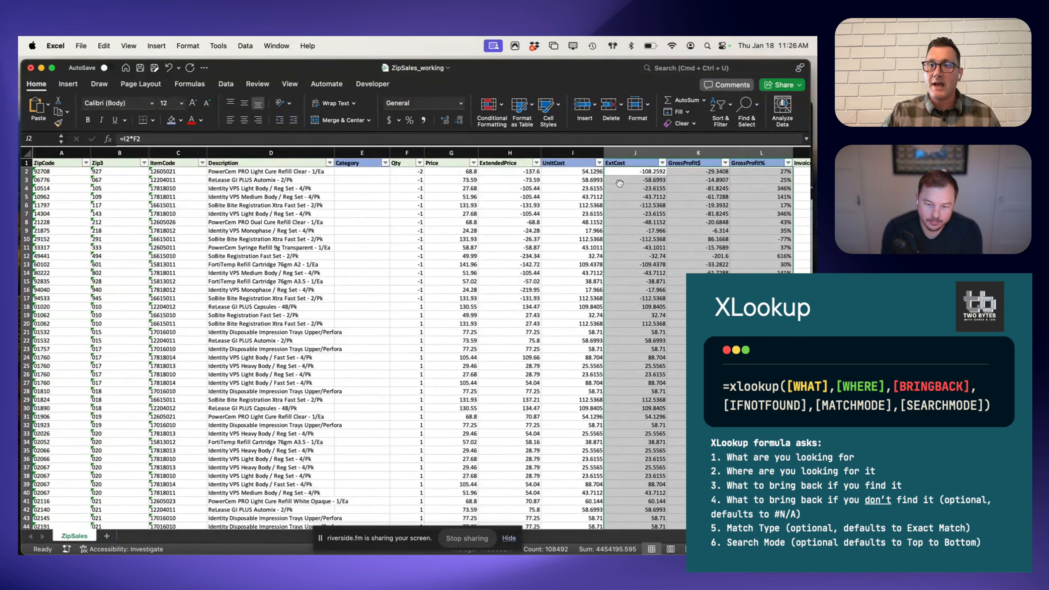
Step: Look up the category in E2 with XLOOKUP, matching C2 against ItemReference column A and returning column G
{"action": "left_click", "coordinate": [350, 174]}
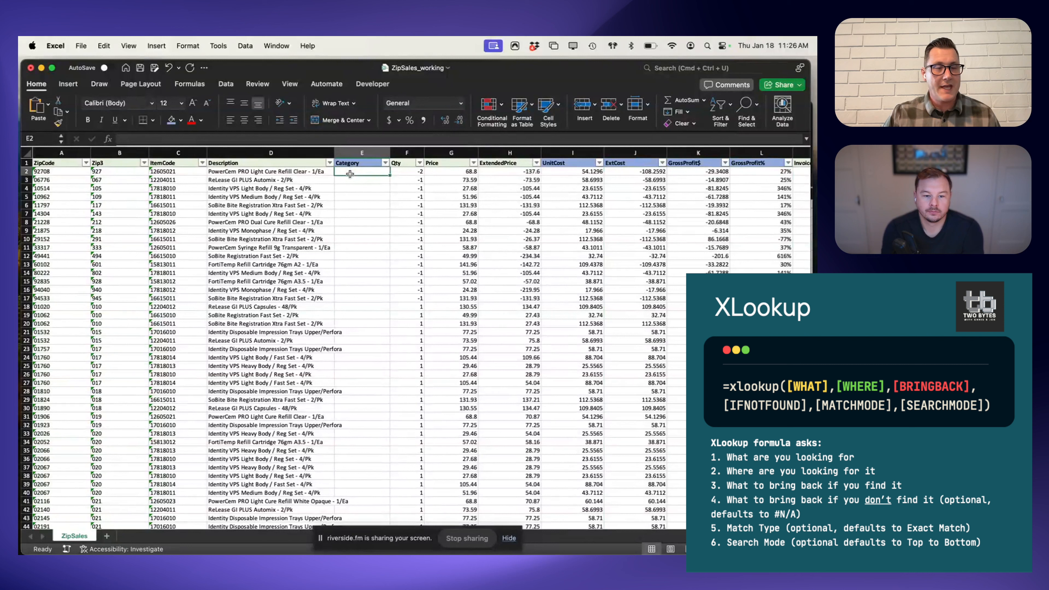
{"action": "type", "text": "="}
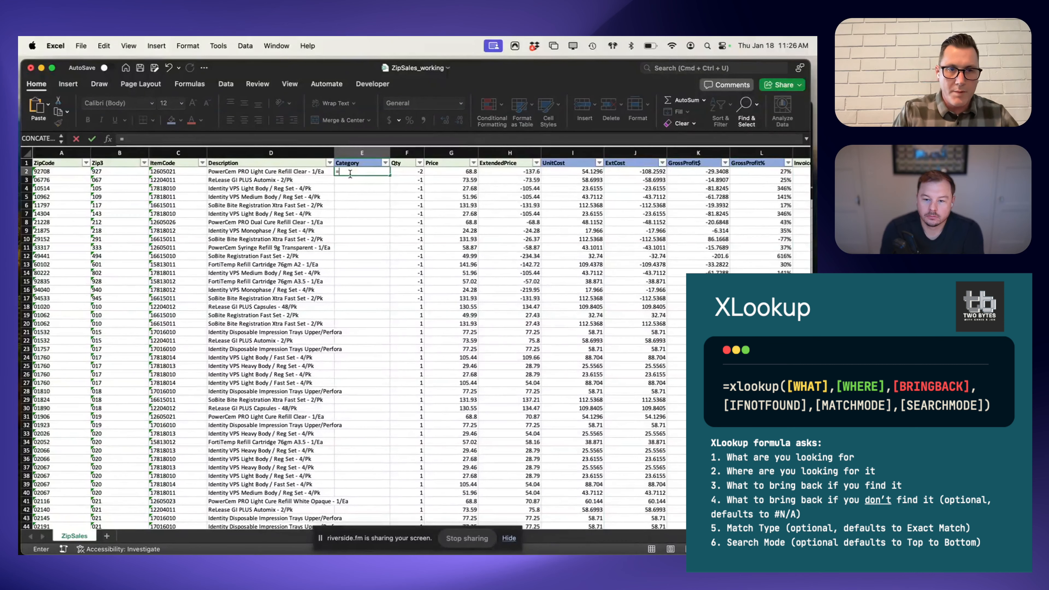
{"action": "type", "text": "xlookup("}
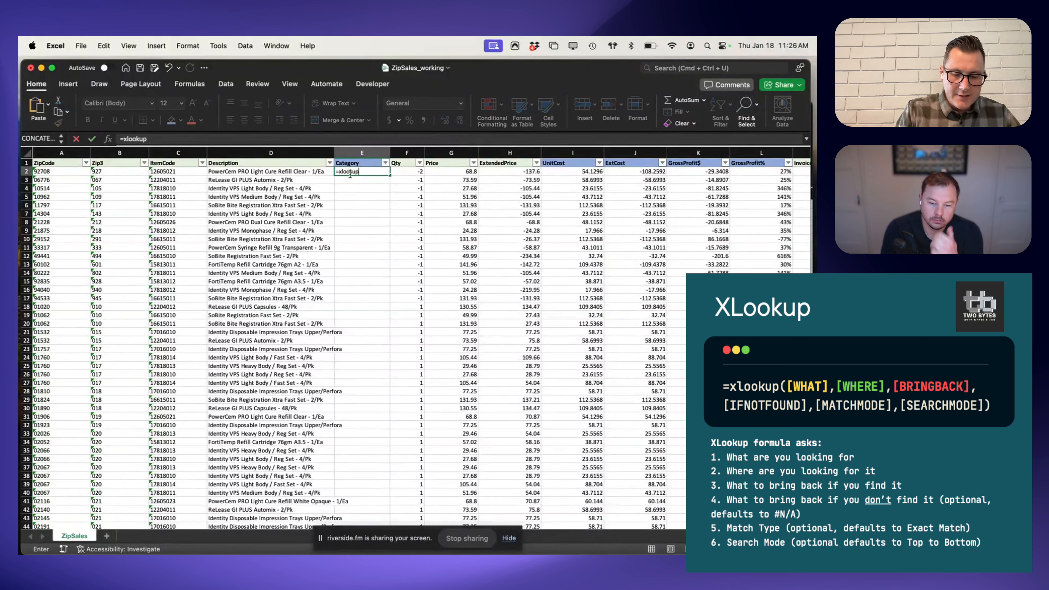
{"action": "key", "text": "Left"}
{"action": "key", "text": "Left"}
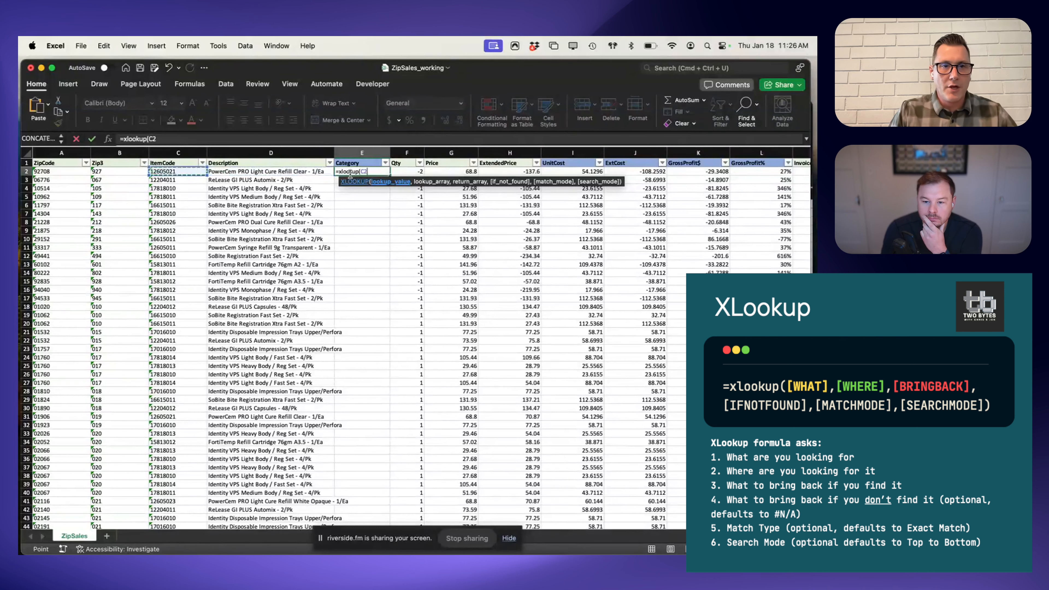
{"action": "type", "text": ","}
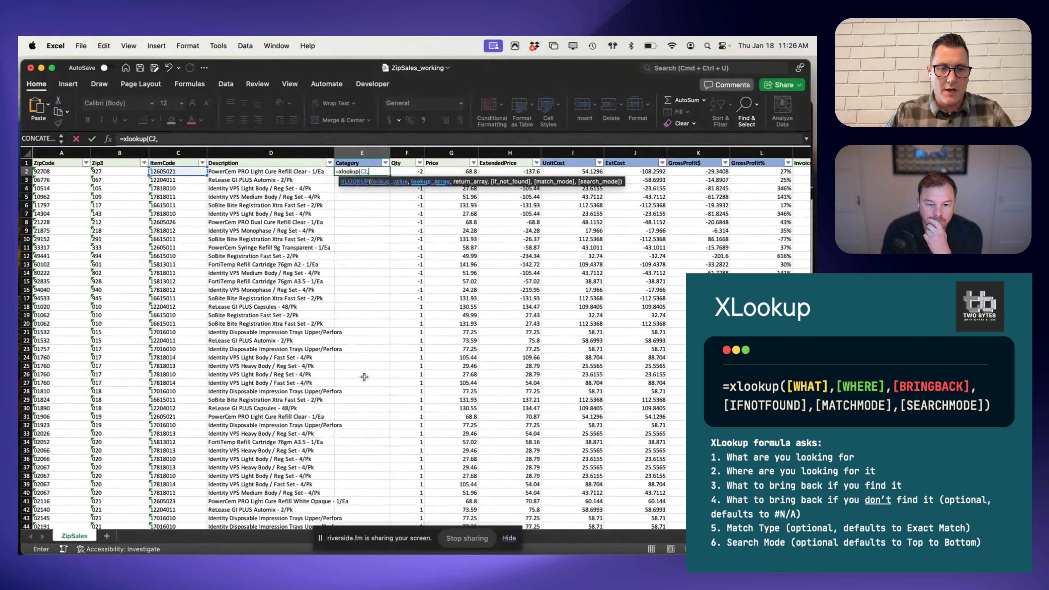
{"action": "left_click_drag", "start_coordinate": [578, 70], "coordinate": [513, 71]}
{"action": "left_click", "coordinate": [770, 109]}
{"action": "left_click", "coordinate": [87, 193]}
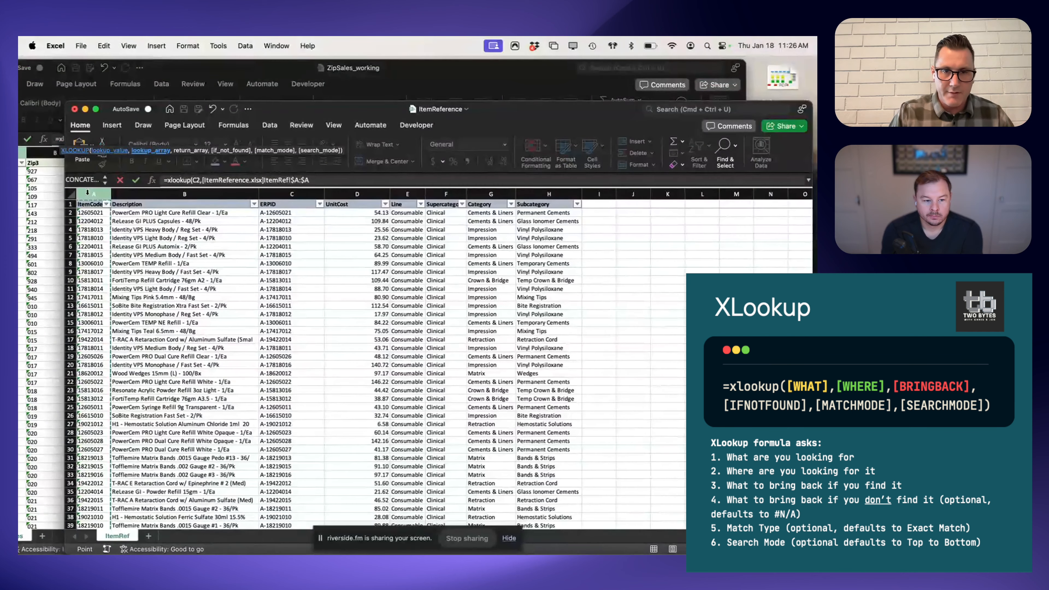
{"action": "type", "text": ","}
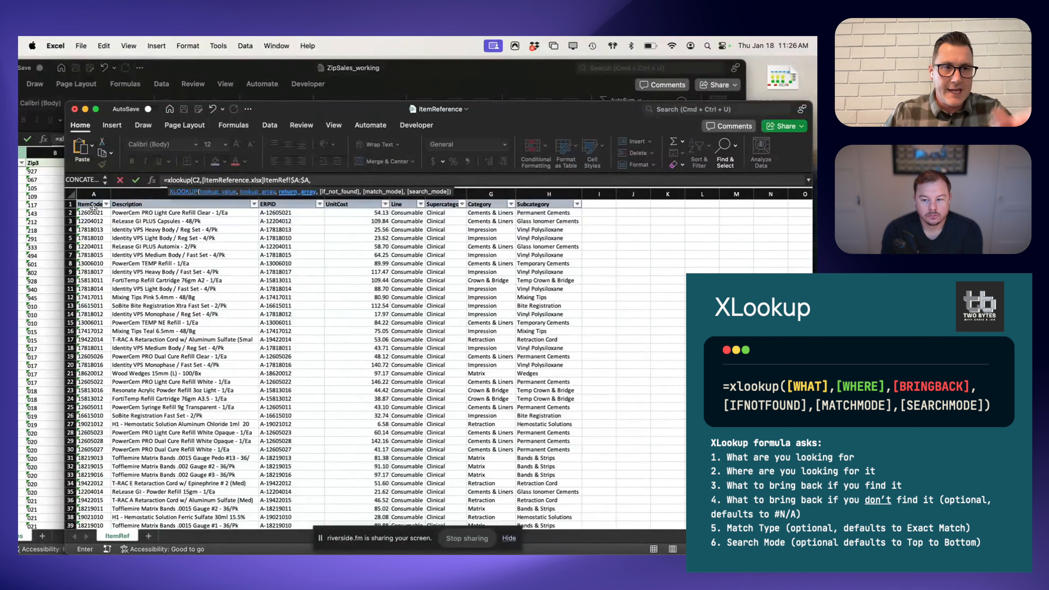
{"action": "left_click", "coordinate": [483, 193]}
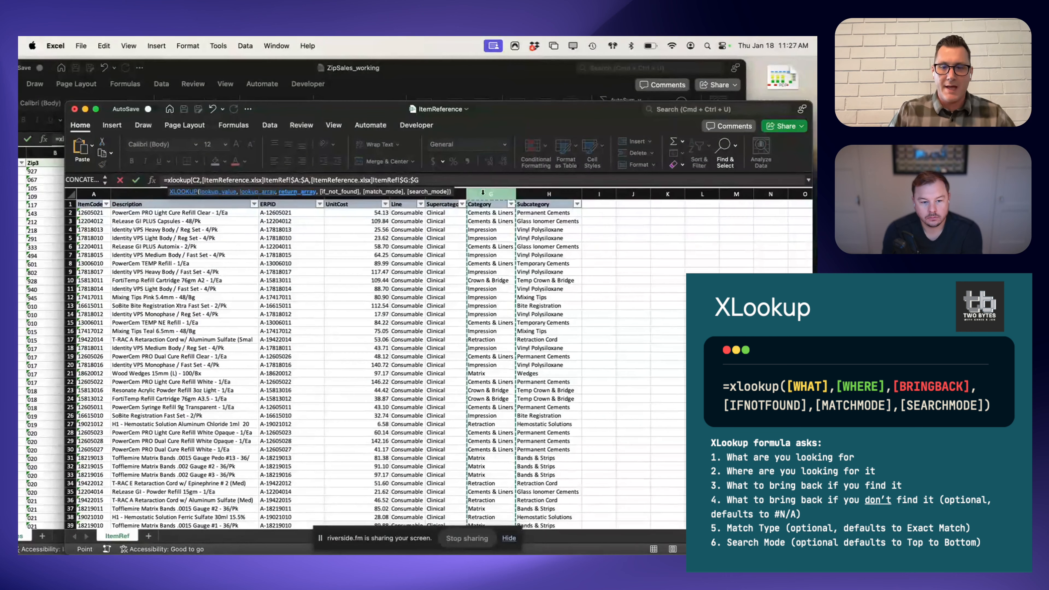
{"action": "key", "text": "Return"}
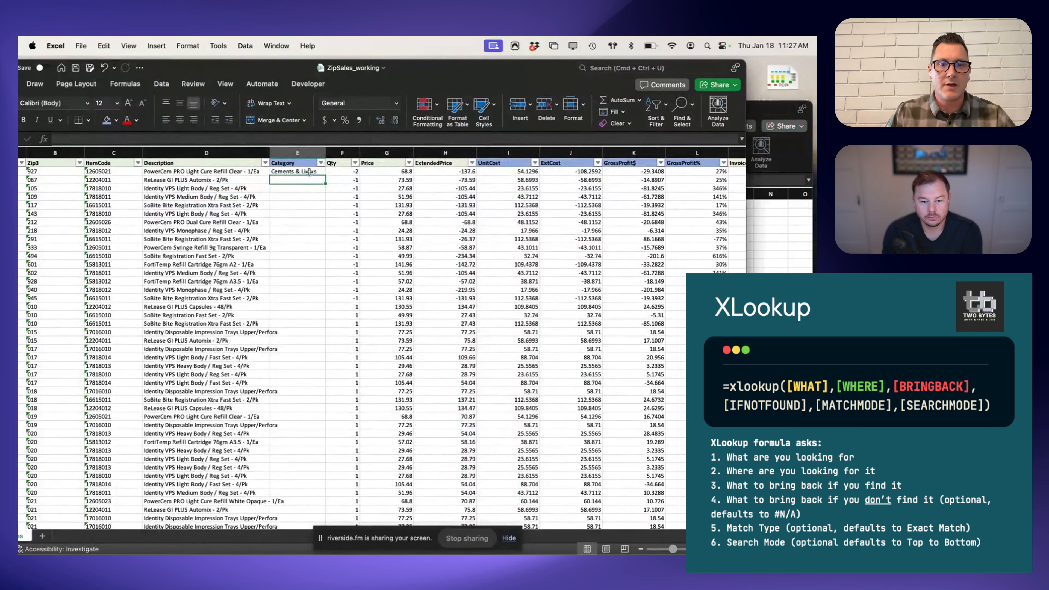
Step: Fill the category lookup in E2 down the whole column and save the workbook
{"action": "left_click", "coordinate": [307, 172]}
{"action": "double_click", "coordinate": [325, 175]}
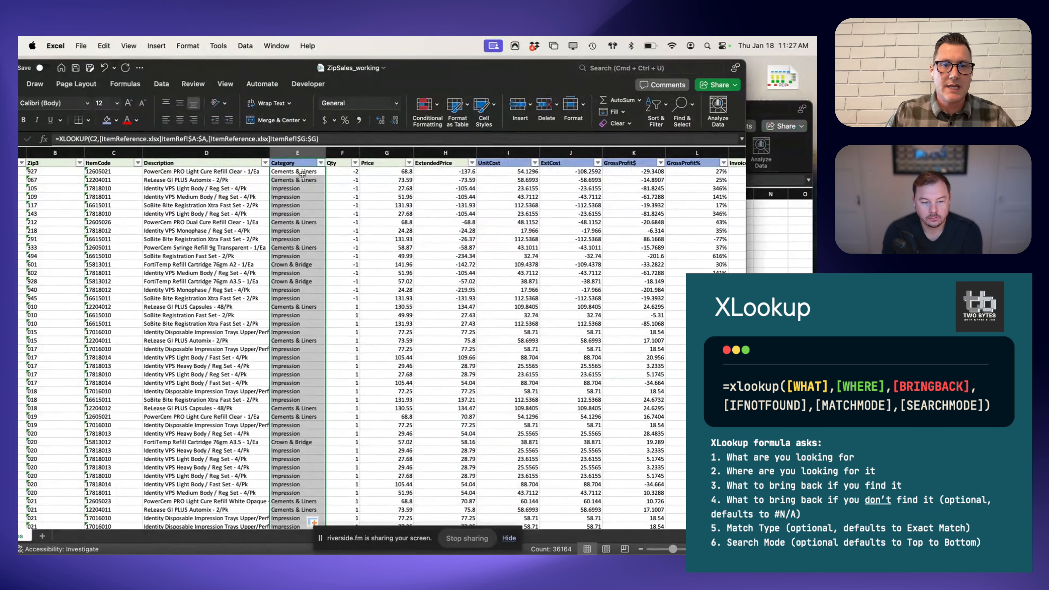
{"action": "left_click", "coordinate": [261, 239]}
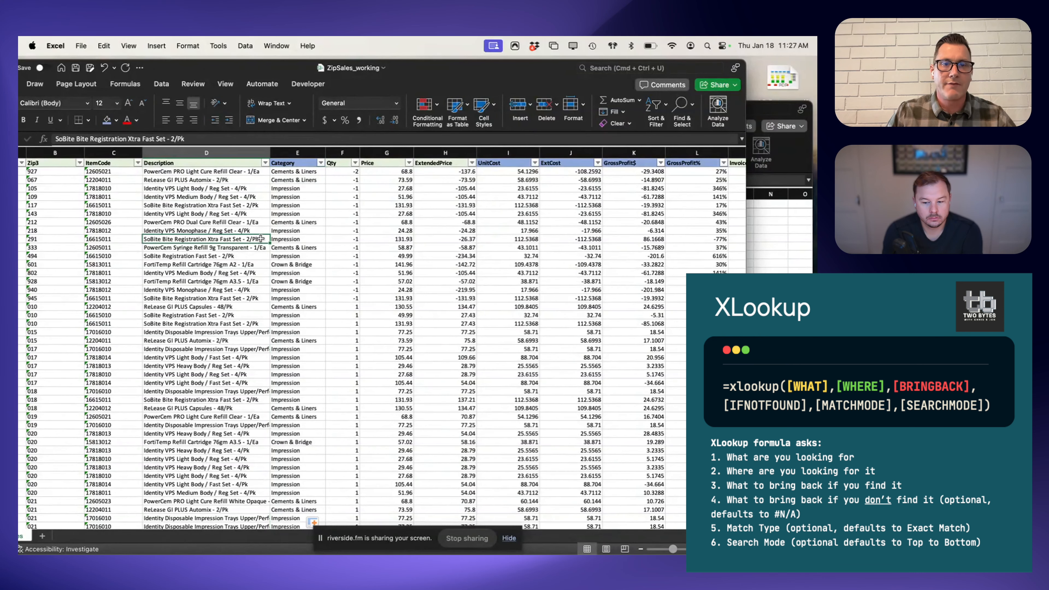
{"action": "left_click", "coordinate": [259, 232]}
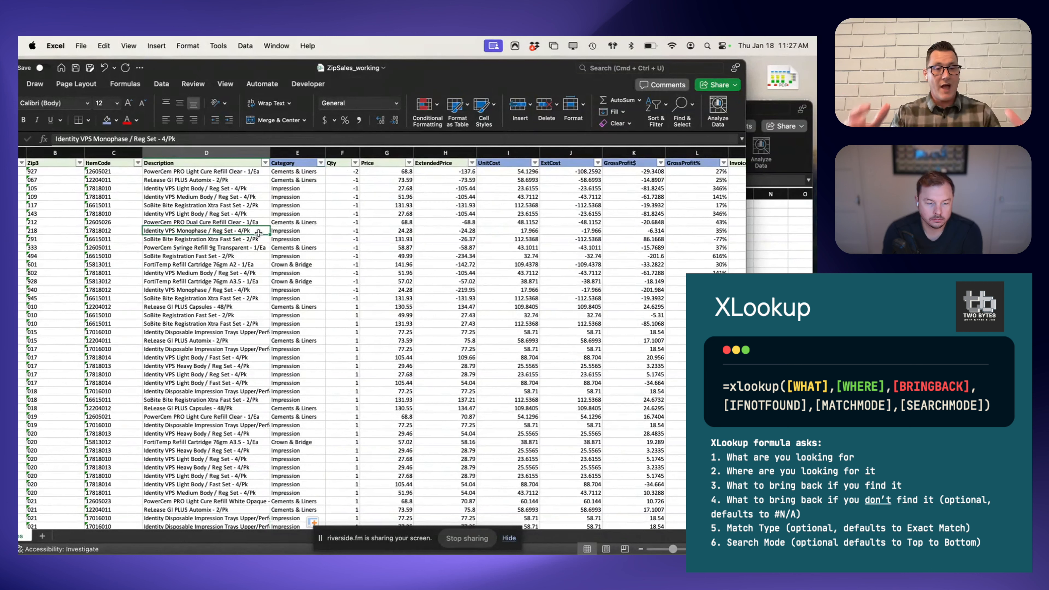
{"action": "key", "text": "super+s"}
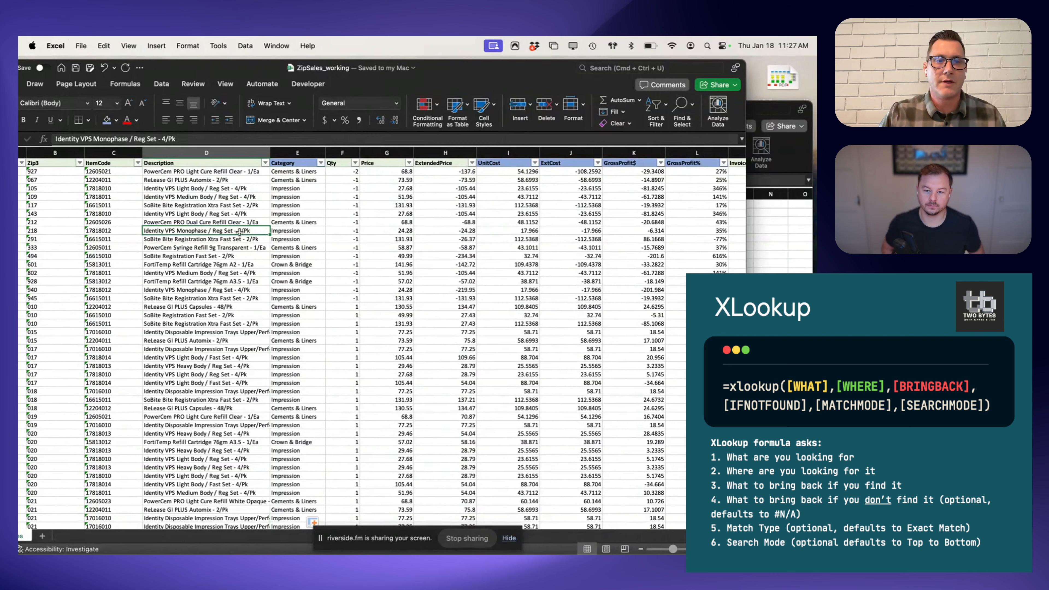
Step: Create a PivotTable on a new worksheet from the full ZipSales data range
{"action": "key", "text": "super+a"}
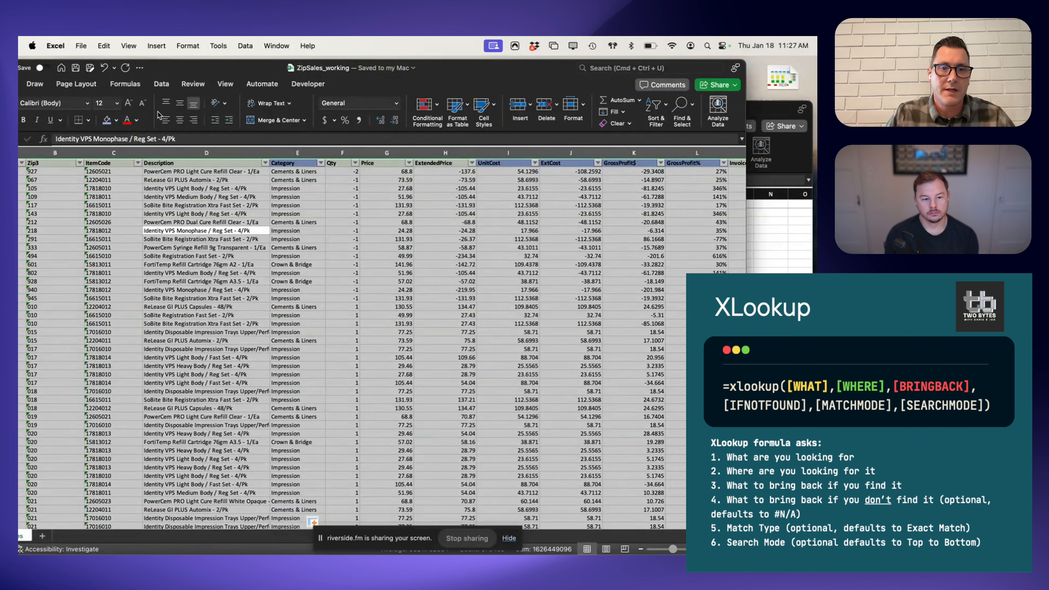
{"action": "left_click_drag", "start_coordinate": [195, 69], "coordinate": [274, 68]}
{"action": "left_click", "coordinate": [83, 84]}
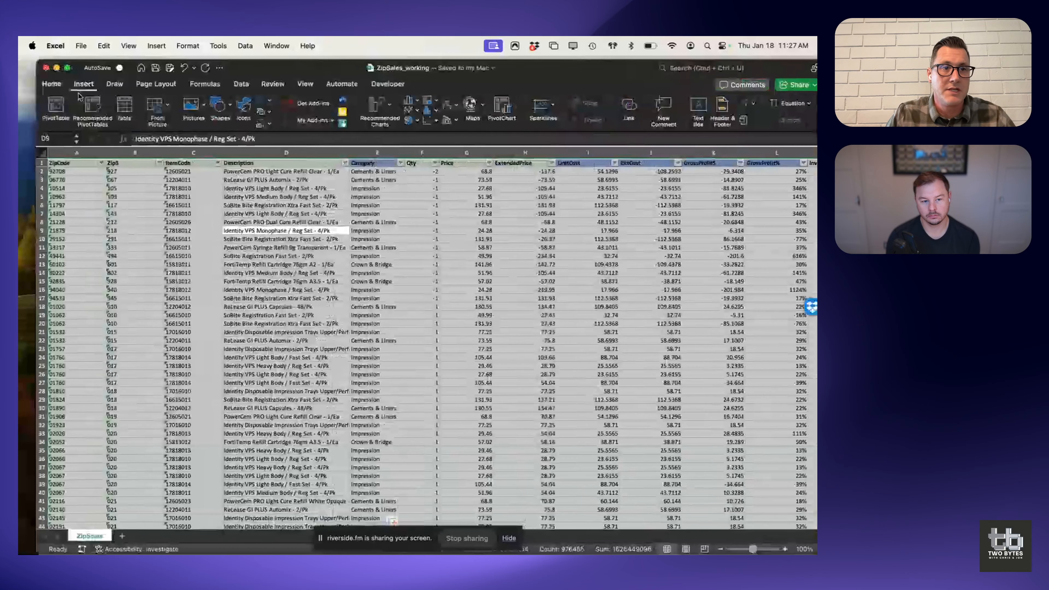
{"action": "left_click", "coordinate": [57, 107]}
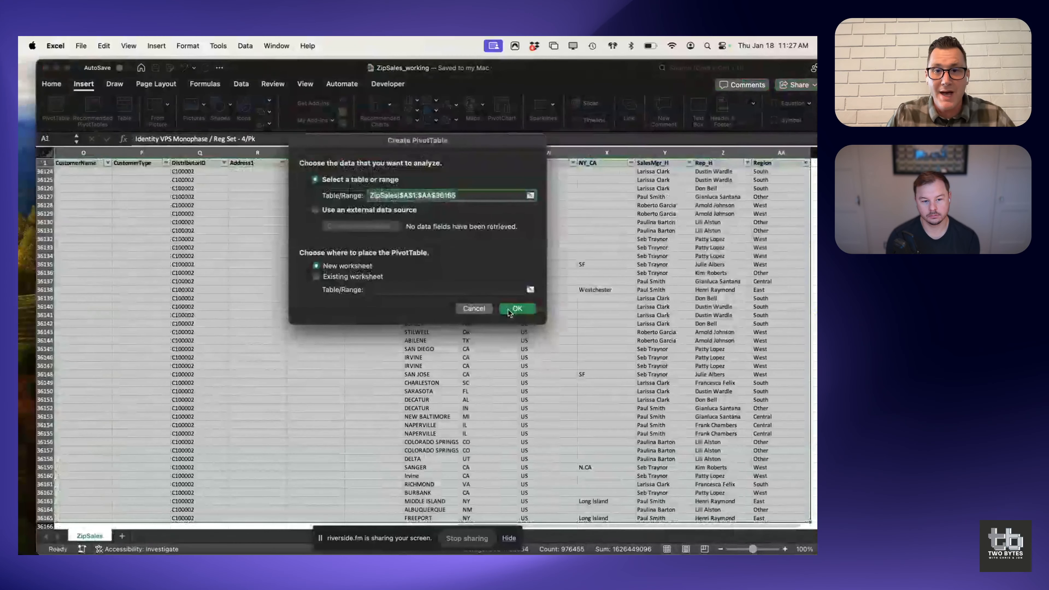
{"action": "left_click", "coordinate": [513, 310]}
Step: Set Category as the PivotTable rows and add ExtendedPrice, ExtCost and GrossProfit$ as summed values
{"action": "scroll", "coordinate": [713, 247], "scroll_direction": "down", "scroll_amount": 3}
{"action": "scroll", "coordinate": [711, 242], "scroll_direction": "down", "scroll_amount": 2}
{"action": "scroll", "coordinate": [712, 243], "scroll_direction": "up", "scroll_amount": 4}
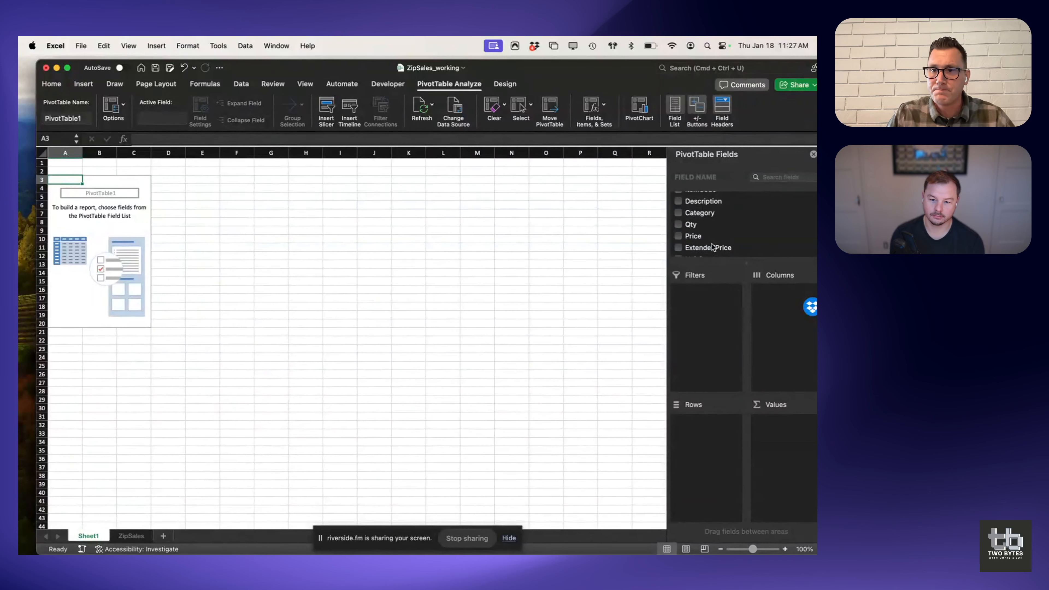
{"action": "left_click_drag", "start_coordinate": [699, 221], "coordinate": [706, 420]}
{"action": "scroll", "coordinate": [718, 238], "scroll_direction": "down", "scroll_amount": 3}
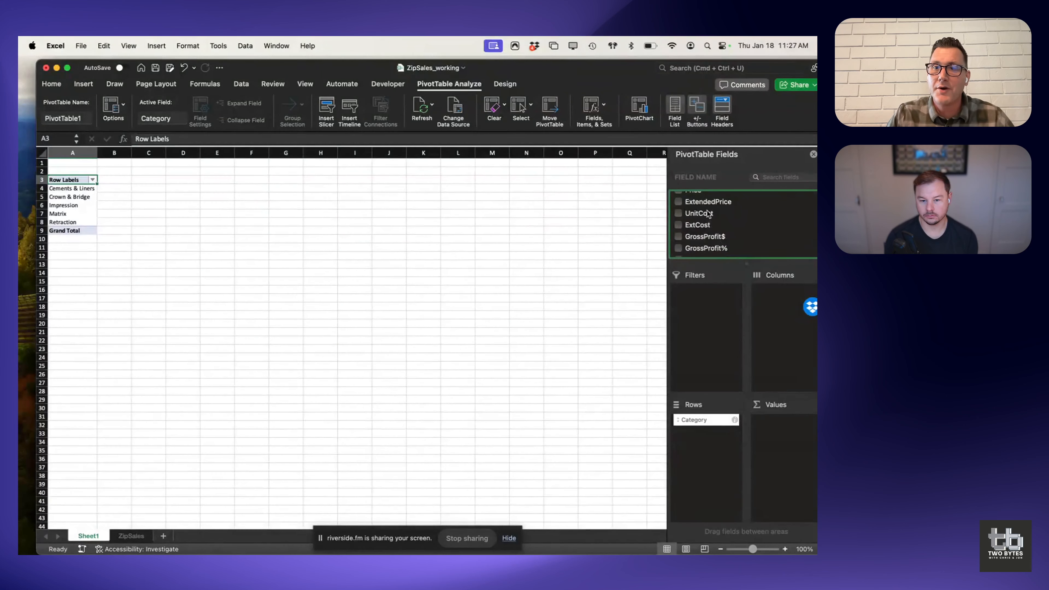
{"action": "left_click_drag", "start_coordinate": [708, 202], "coordinate": [783, 428]}
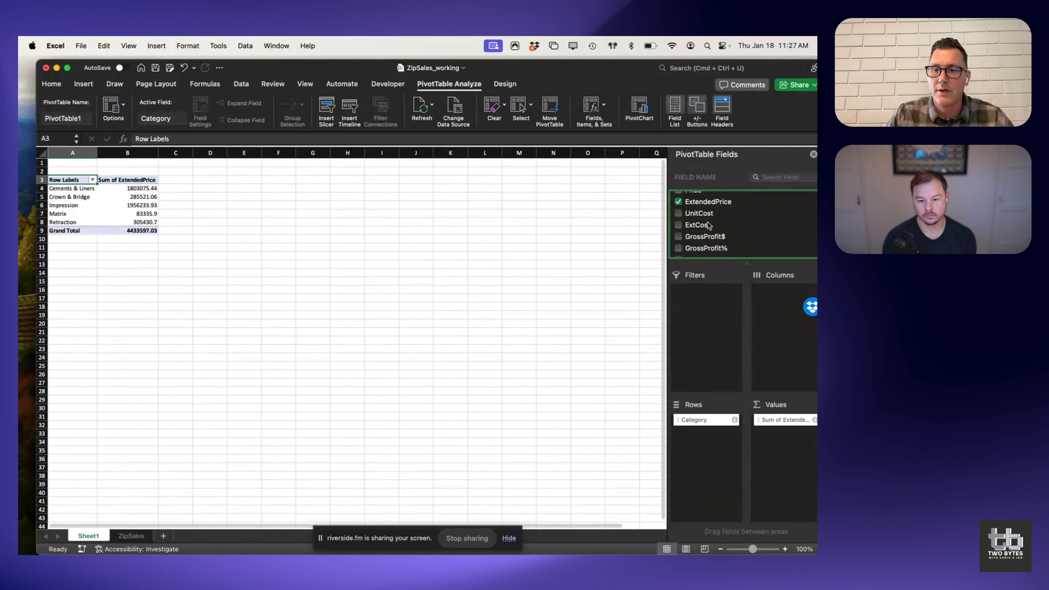
{"action": "left_click_drag", "start_coordinate": [702, 225], "coordinate": [788, 440]}
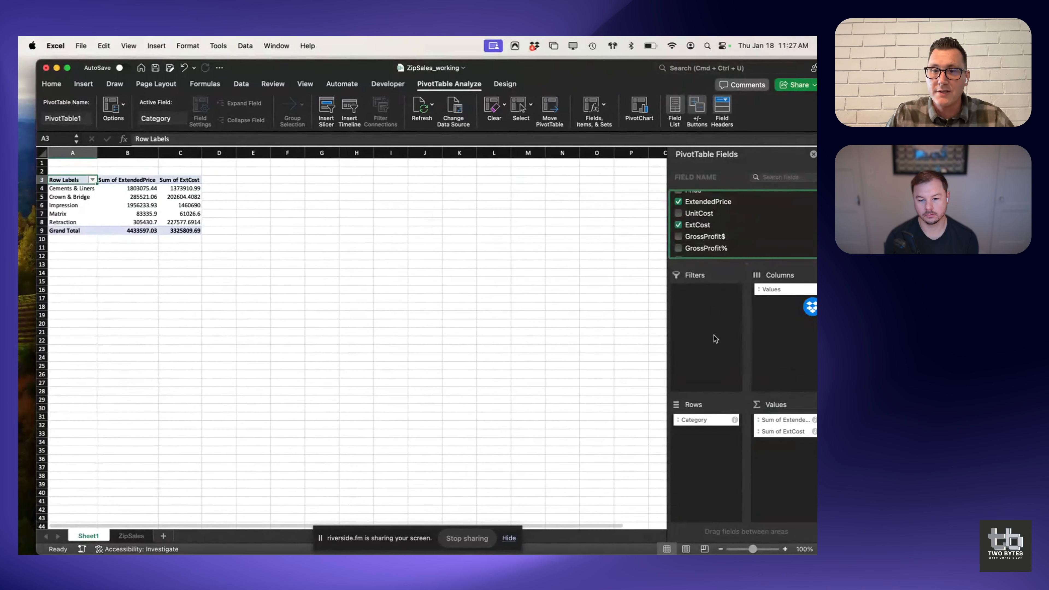
{"action": "left_click_drag", "start_coordinate": [702, 236], "coordinate": [777, 385]}
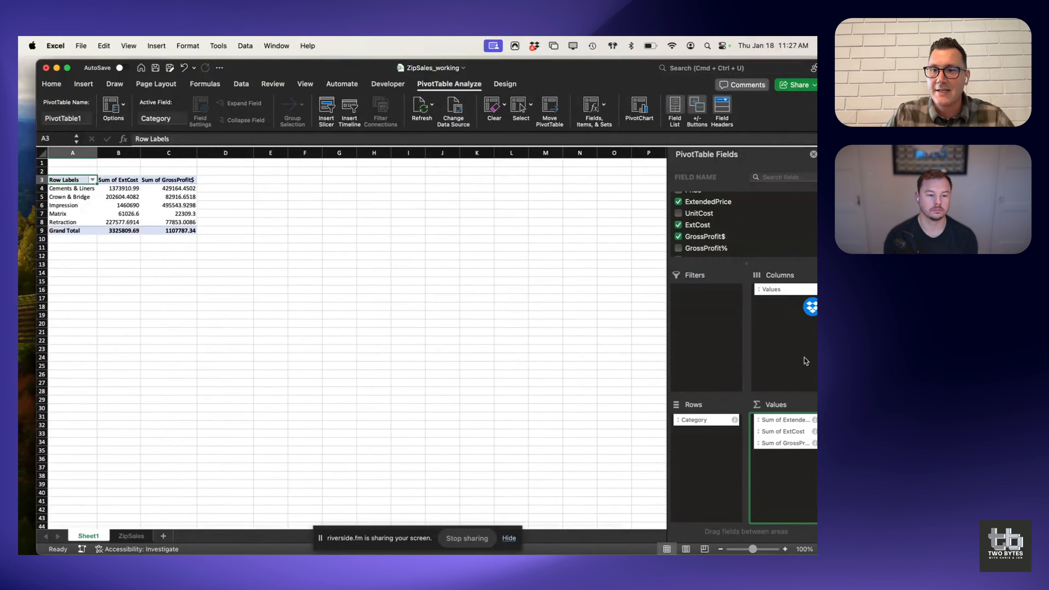
Step: Remove ExtendedPrice and ExtCost from the PivotTable values, keeping only the sum of GrossProfit$
{"action": "left_click_drag", "start_coordinate": [802, 419], "coordinate": [736, 238]}
{"action": "scroll", "coordinate": [724, 238], "scroll_direction": "up", "scroll_amount": 3}
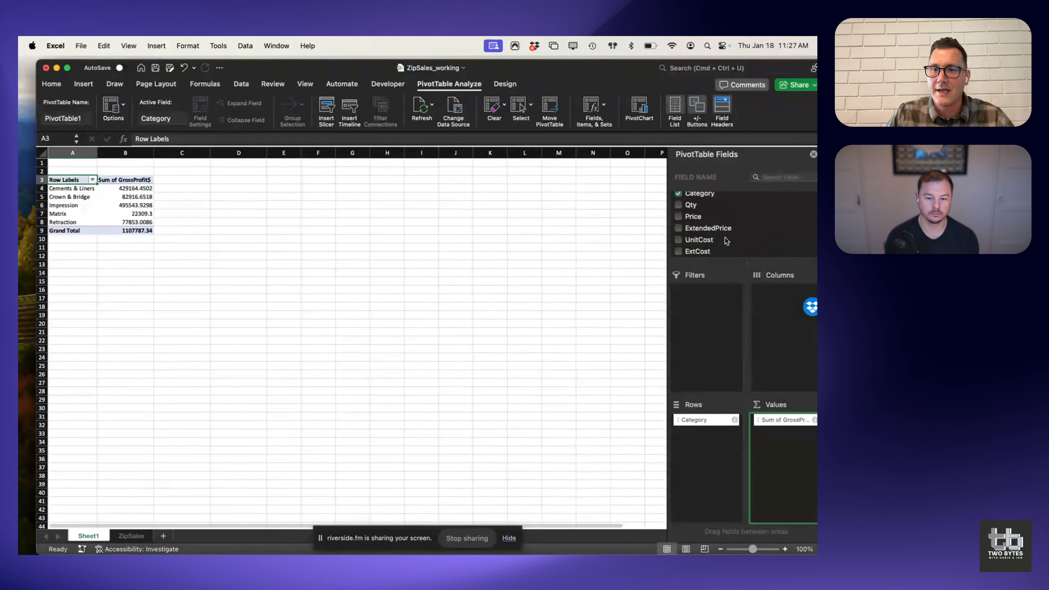
{"action": "scroll", "coordinate": [725, 237], "scroll_direction": "down", "scroll_amount": 4}
{"action": "scroll", "coordinate": [720, 232], "scroll_direction": "up", "scroll_amount": 3}
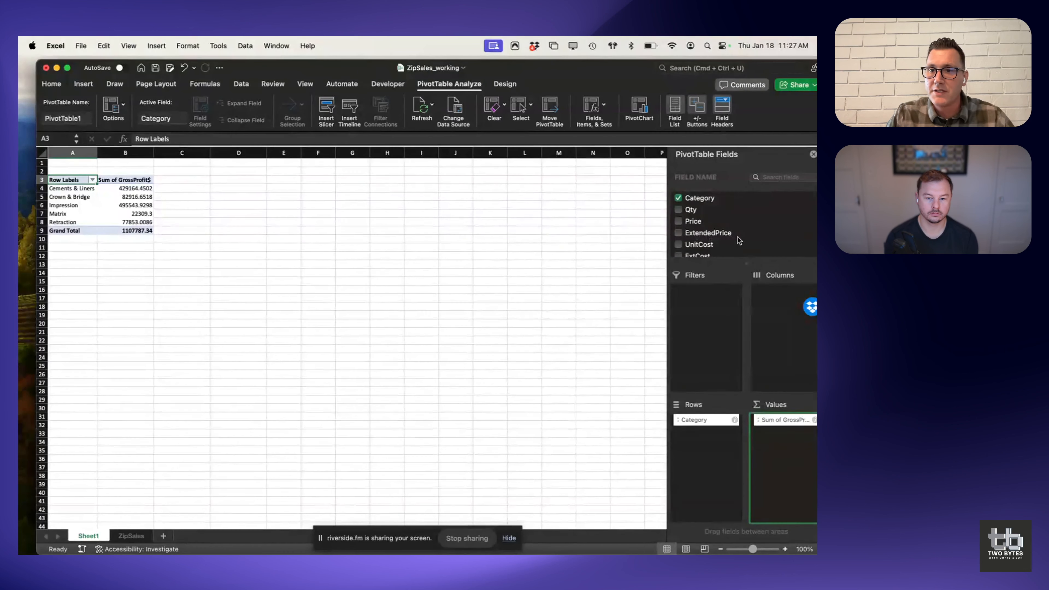
{"action": "scroll", "coordinate": [738, 237], "scroll_direction": "up", "scroll_amount": 4}
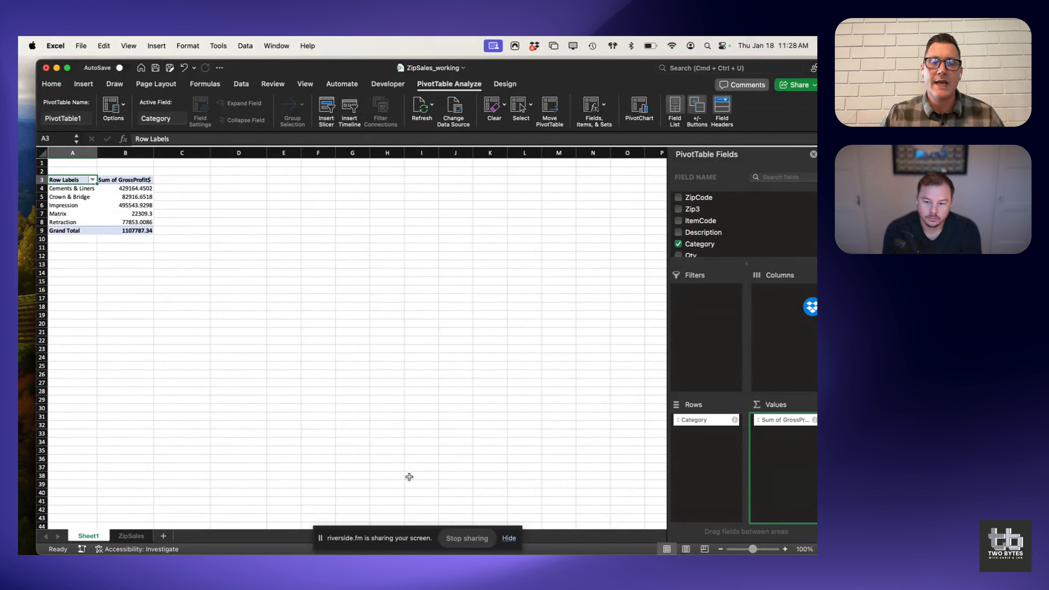
{"action": "left_click", "coordinate": [473, 538]}
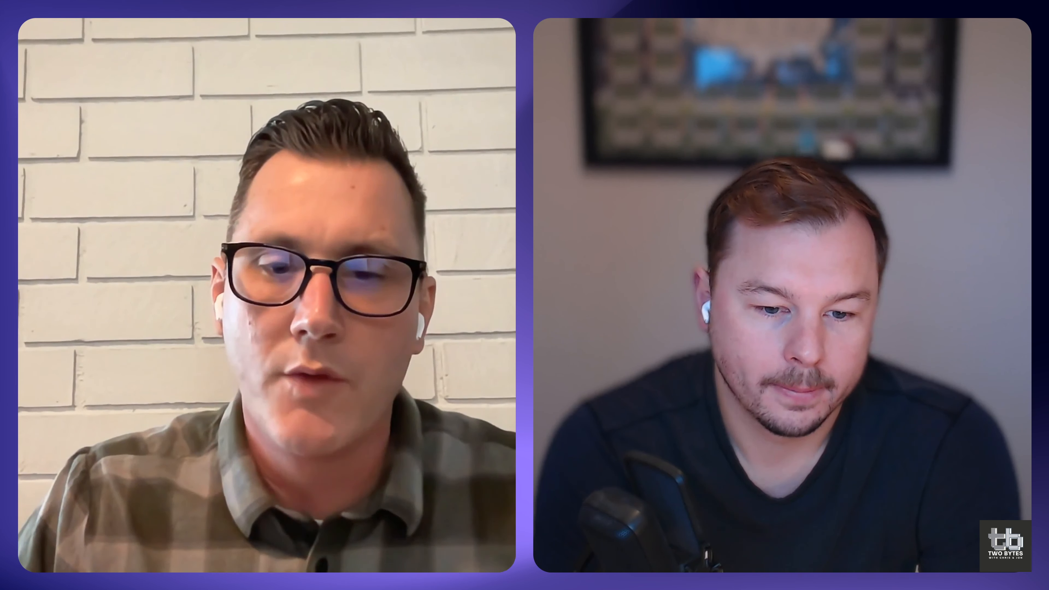
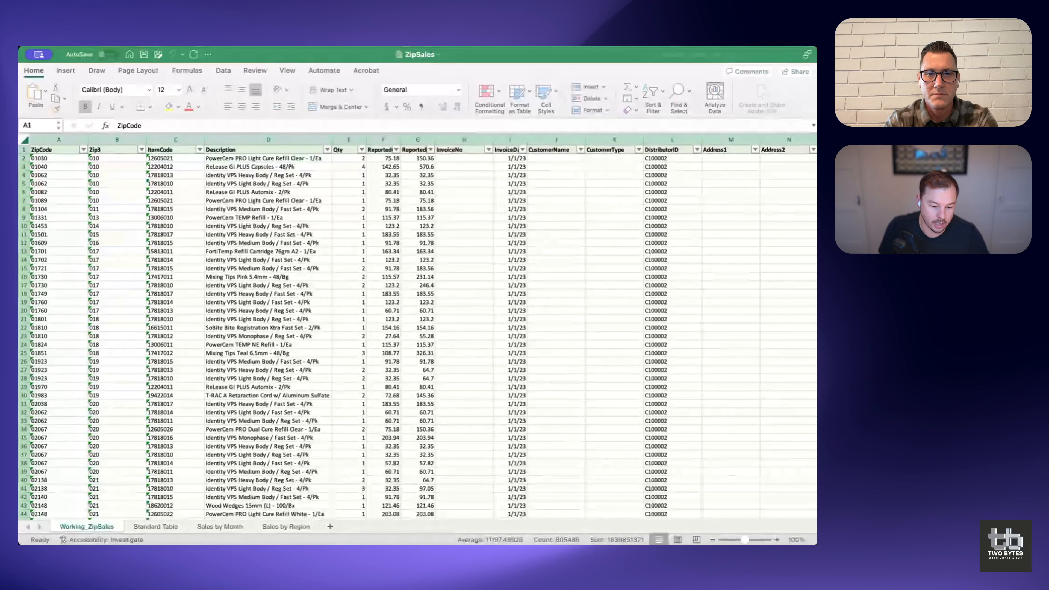
Step: Select the entire Working_ZipSales sheet of the ZipSales workbook, run Analyze Data on it and return to the first columns
{"action": "left_click", "coordinate": [26, 140]}
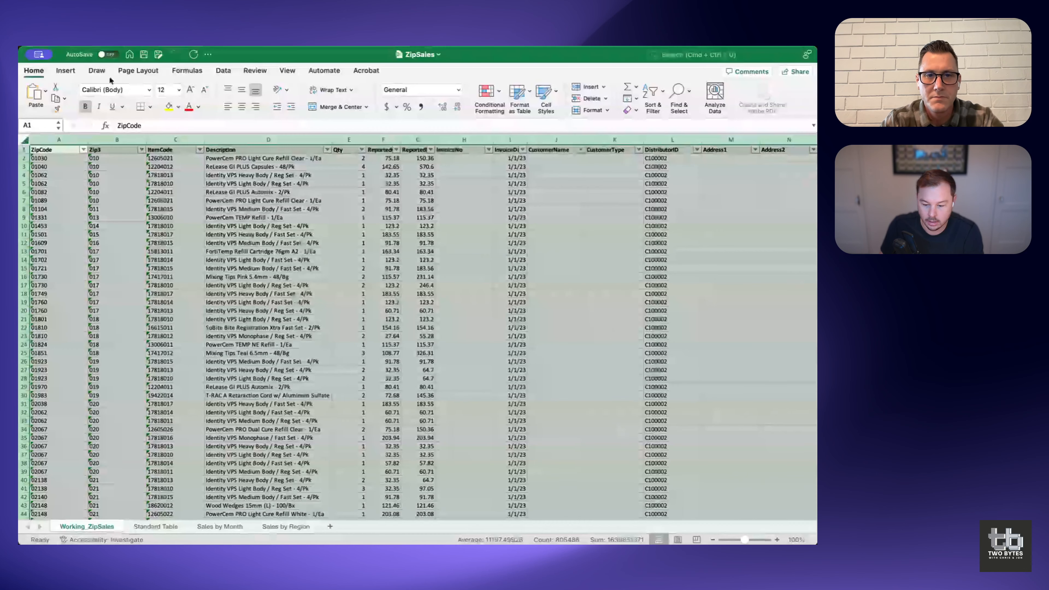
{"action": "left_click", "coordinate": [717, 96]}
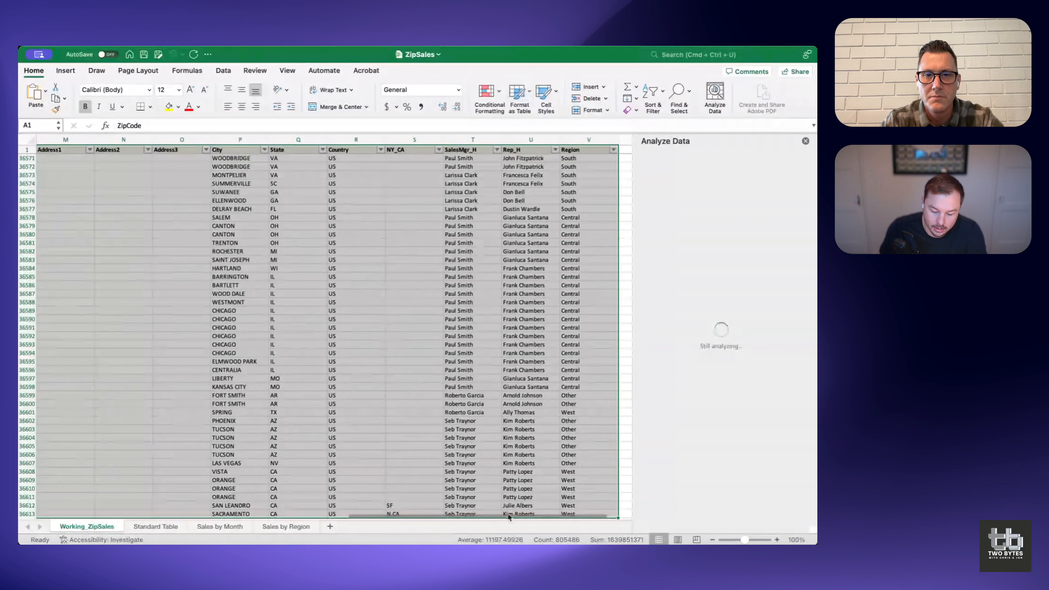
{"action": "left_click", "coordinate": [503, 532]}
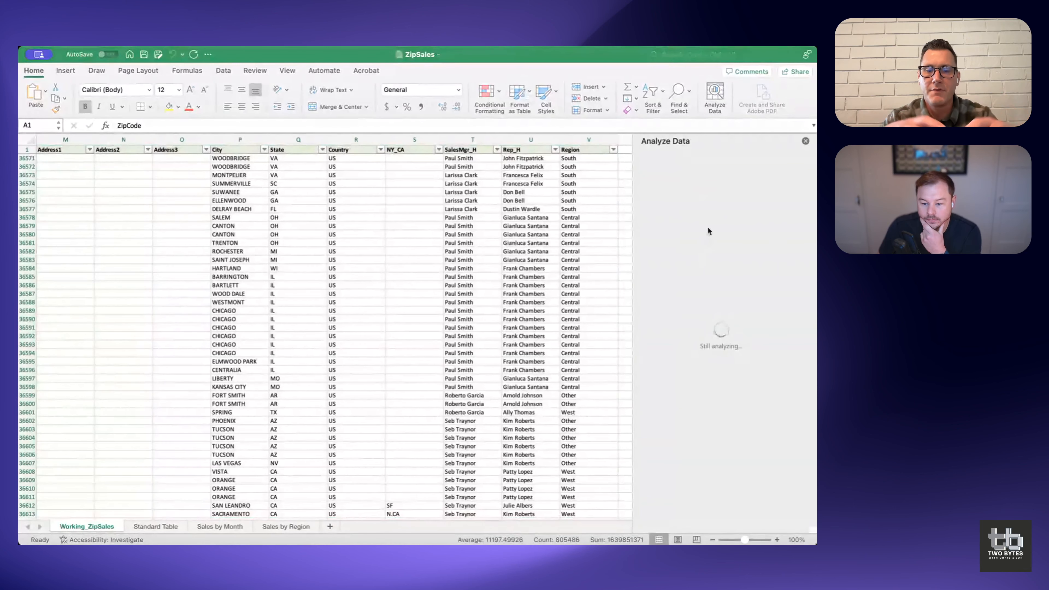
{"action": "left_click", "coordinate": [692, 147]}
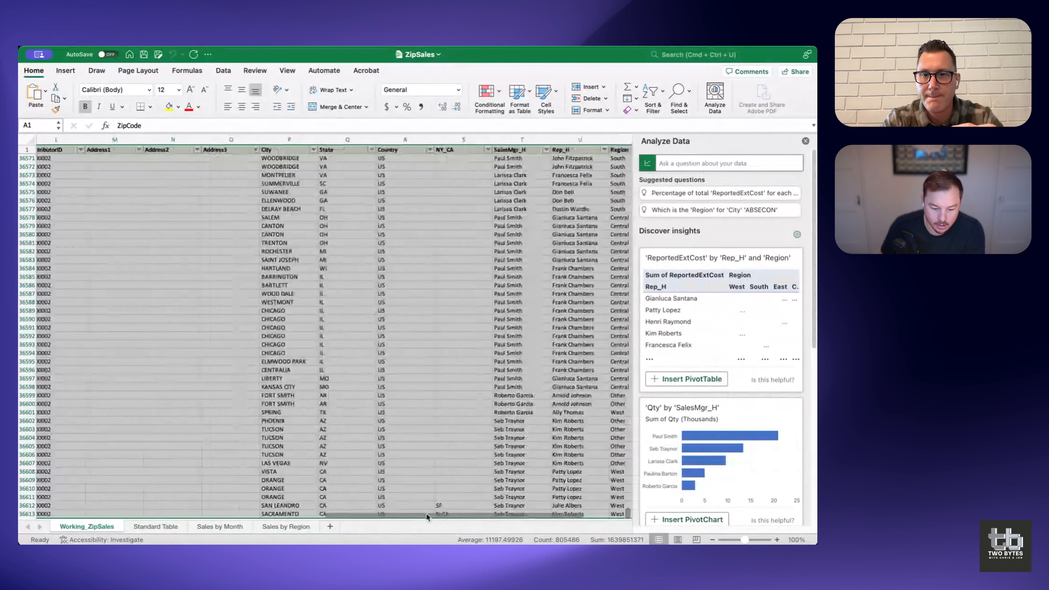
{"action": "left_click_drag", "start_coordinate": [426, 513], "coordinate": [110, 498]}
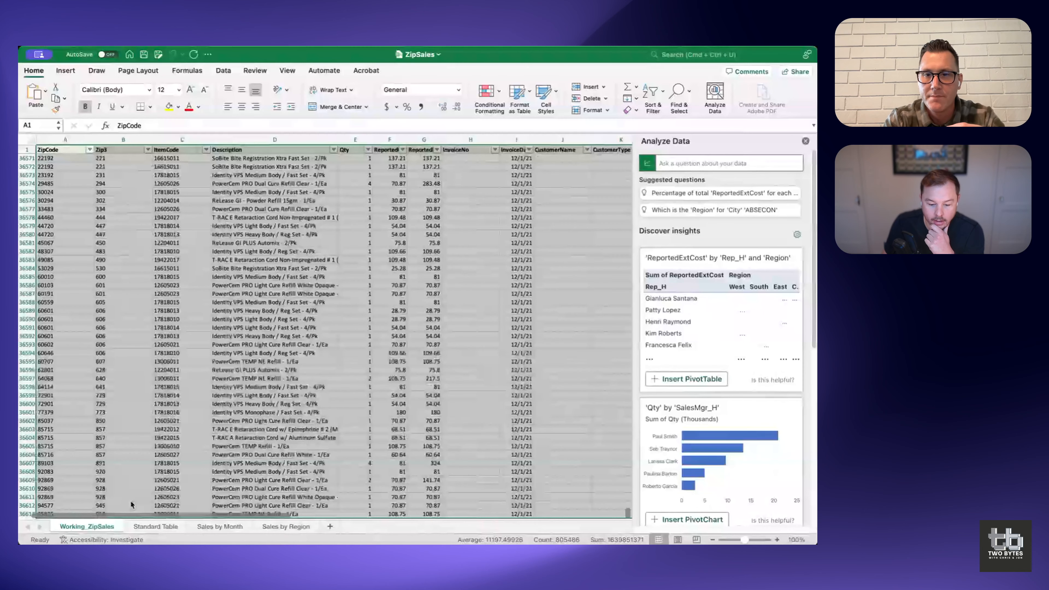
Step: Look through the suggested questions and discovered insights that Analyze Data offers for the Working_ZipSales data
{"action": "left_click_drag", "start_coordinate": [131, 500], "coordinate": [95, 510]}
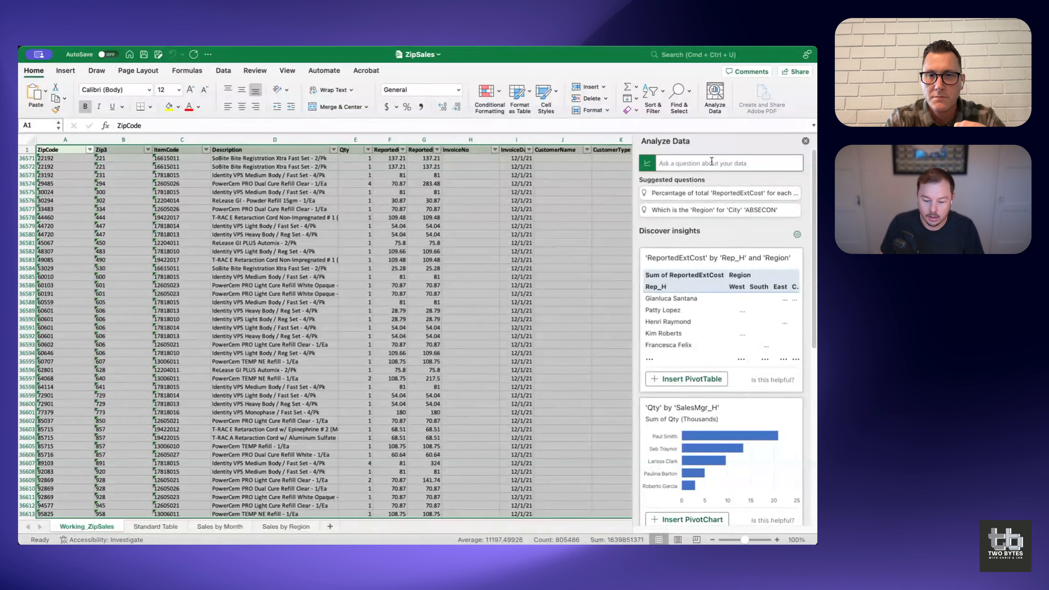
{"action": "left_click", "coordinate": [677, 194]}
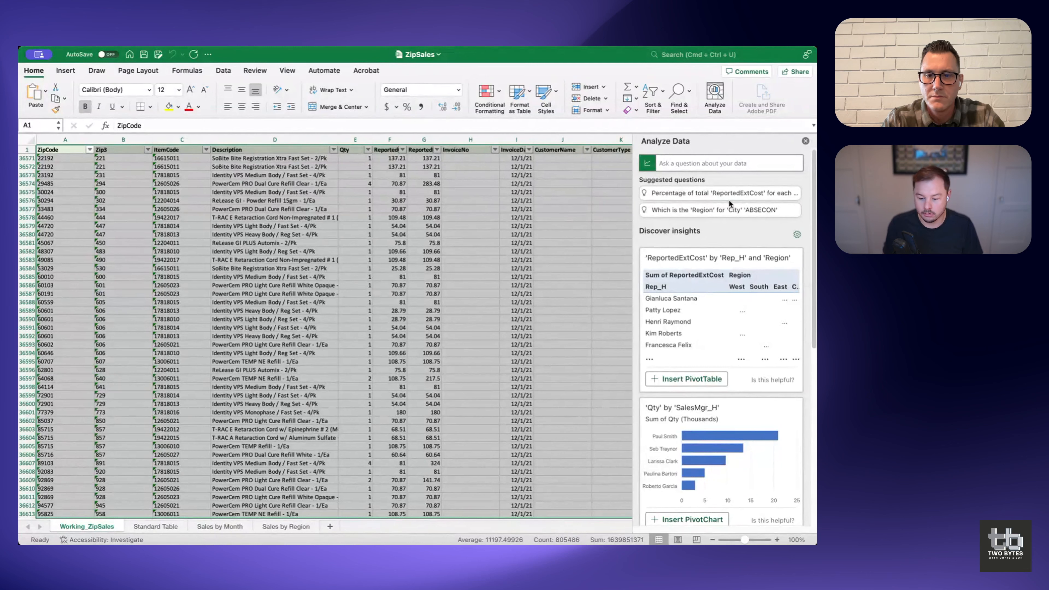
{"action": "left_click", "coordinate": [700, 191]}
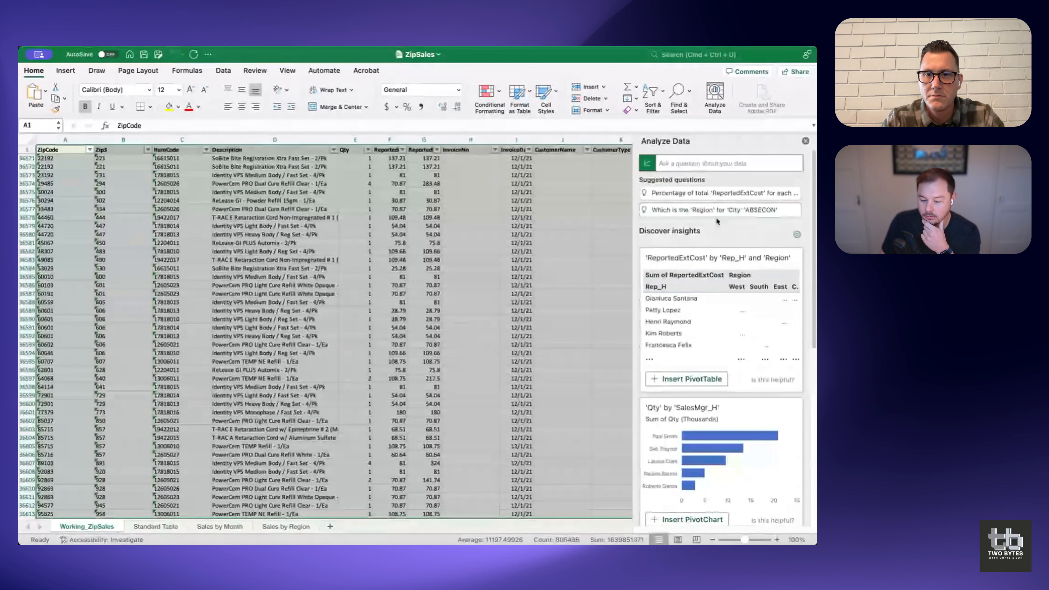
{"action": "scroll", "coordinate": [729, 253], "scroll_direction": "down", "scroll_amount": 3}
{"action": "scroll", "coordinate": [727, 219], "scroll_direction": "down", "scroll_amount": 5}
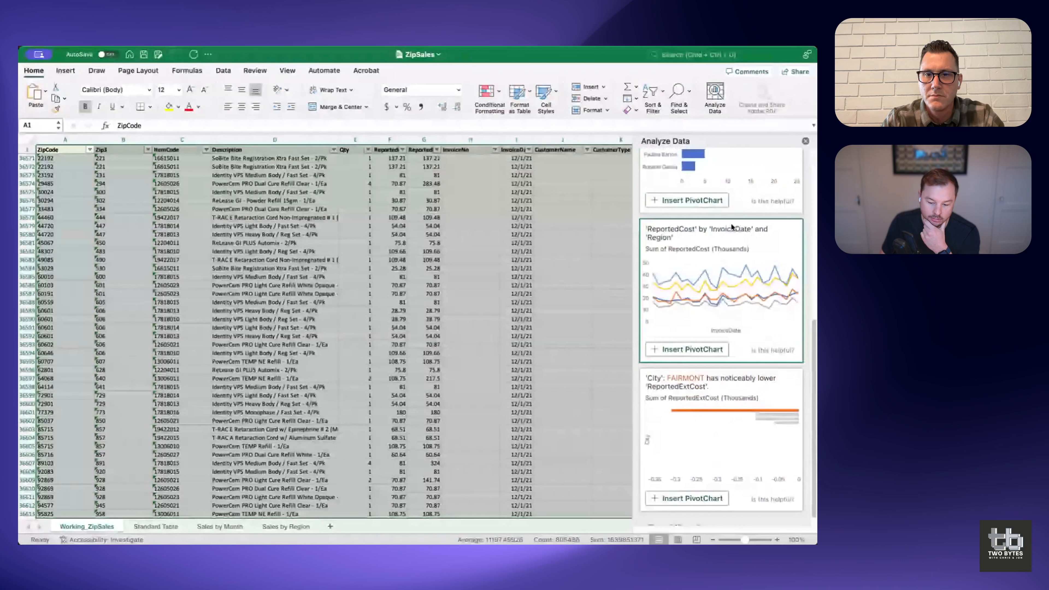
{"action": "scroll", "coordinate": [732, 226], "scroll_direction": "up", "scroll_amount": 8}
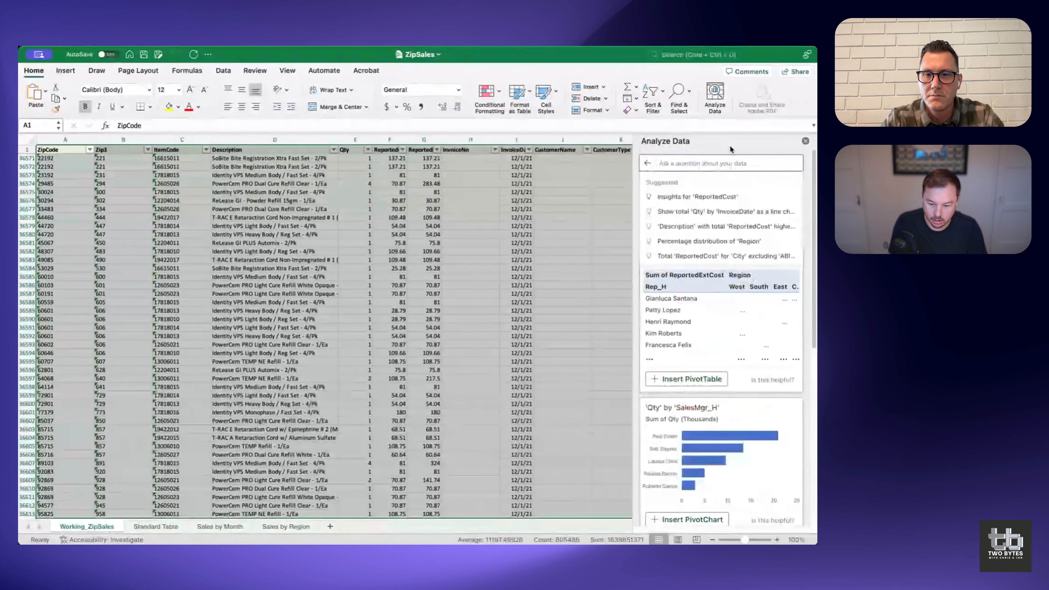
Step: Ask Analyze Data for "top 10 Description by ReportedExtCost" and insert the answer as a PivotTable
{"action": "type", "text": "t"}
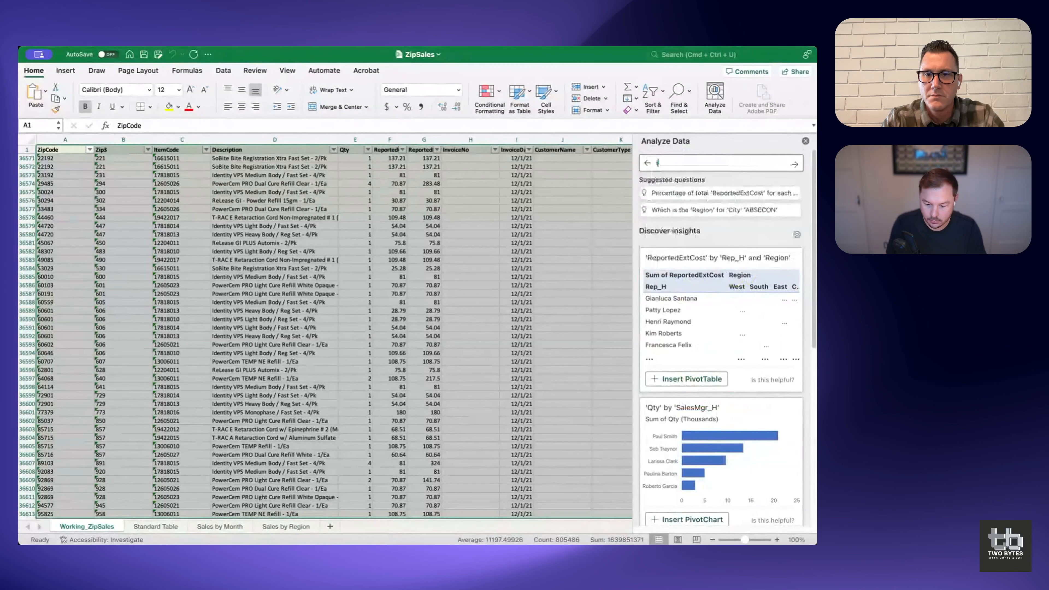
{"action": "type", "text": "op 10"}
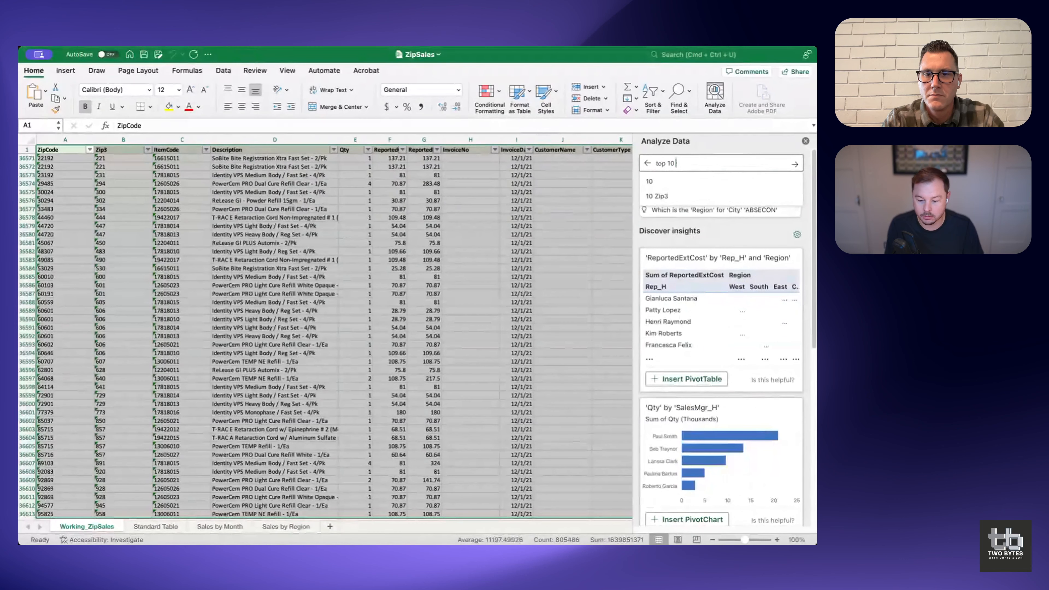
{"action": "type", "text": "des"}
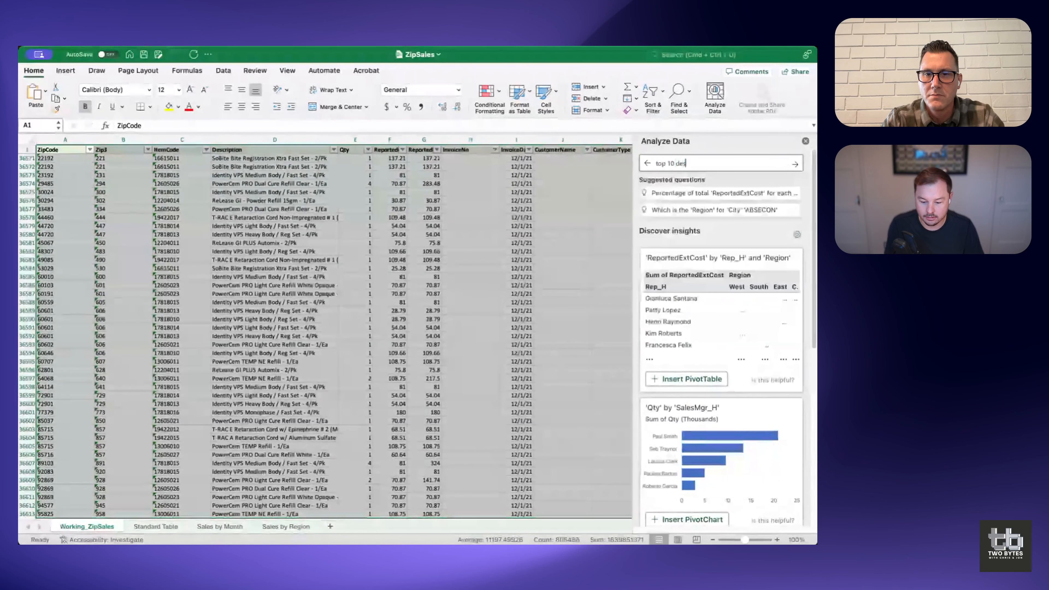
{"action": "type", "text": "c"}
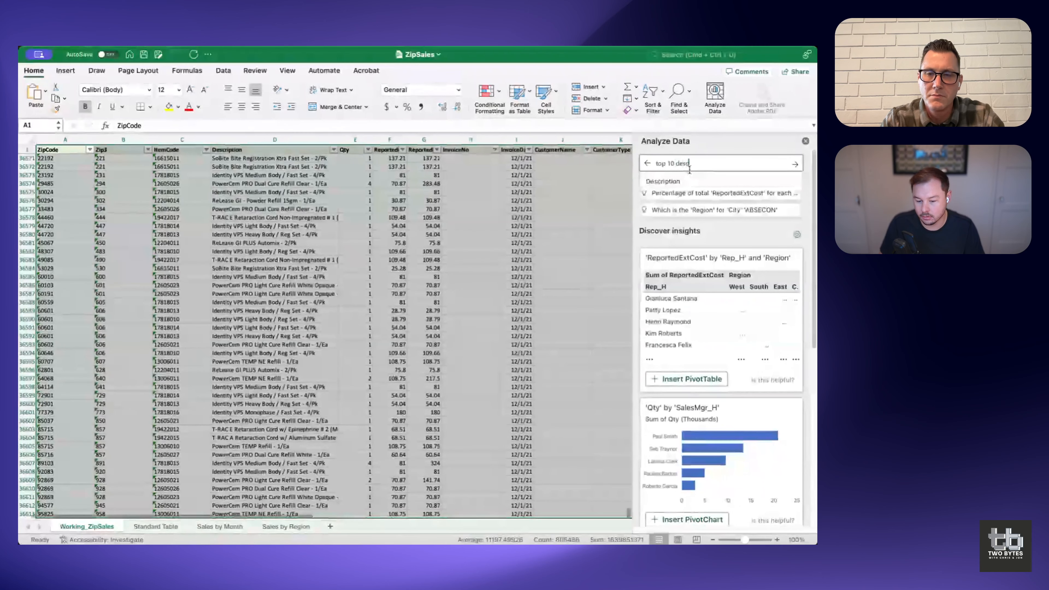
{"action": "left_click", "coordinate": [673, 182]}
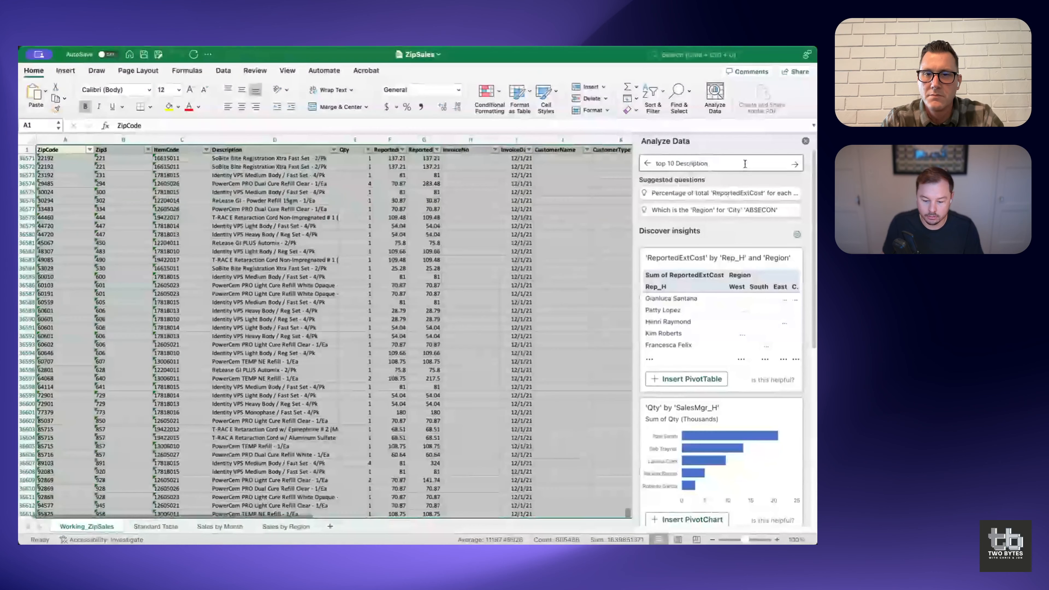
{"action": "type", "text": "by"}
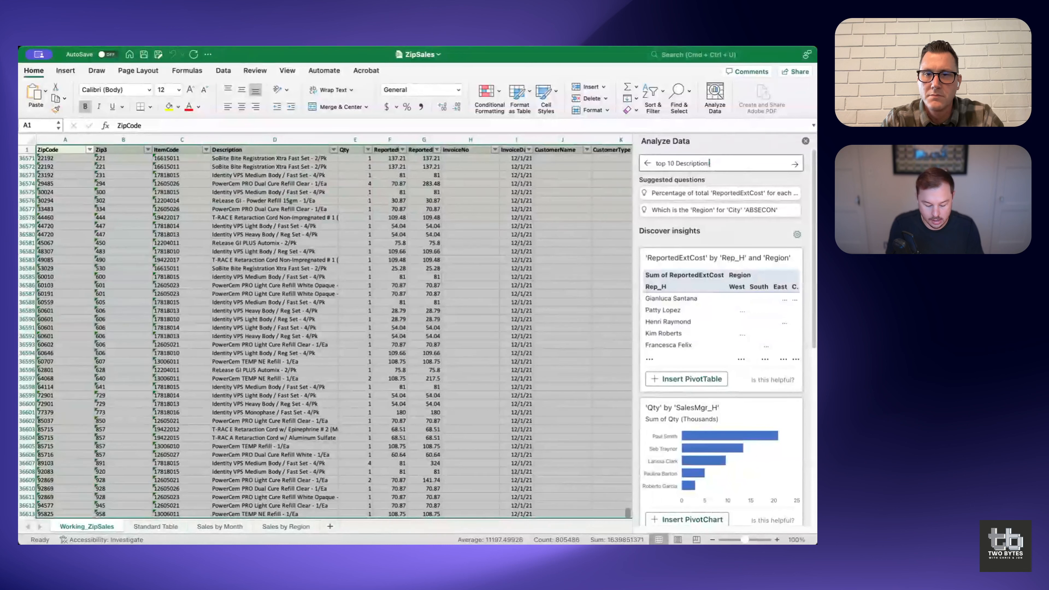
{"action": "key", "text": "BackSpace"}
{"action": "key", "text": "BackSpace"}
{"action": "key", "text": "BackSpace"}
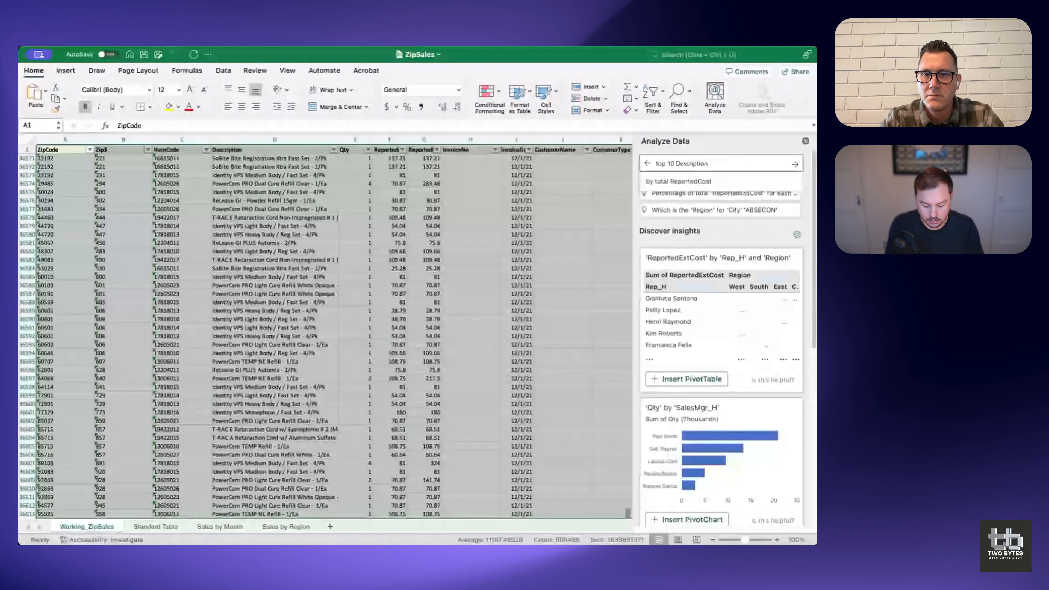
{"action": "type", "text": "by repo"}
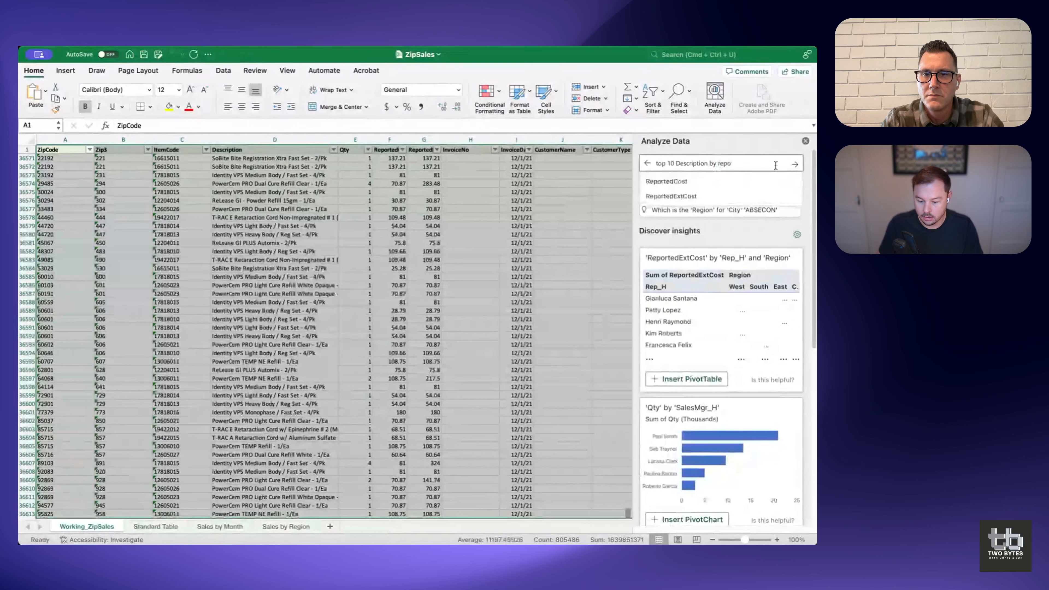
{"action": "left_click", "coordinate": [706, 196]}
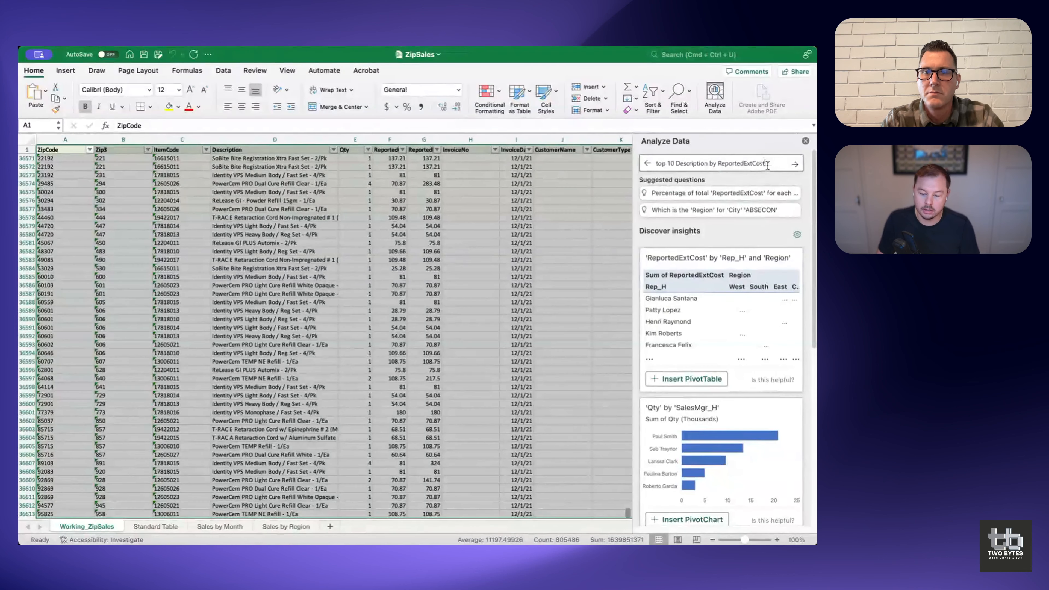
{"action": "left_click", "coordinate": [791, 159]}
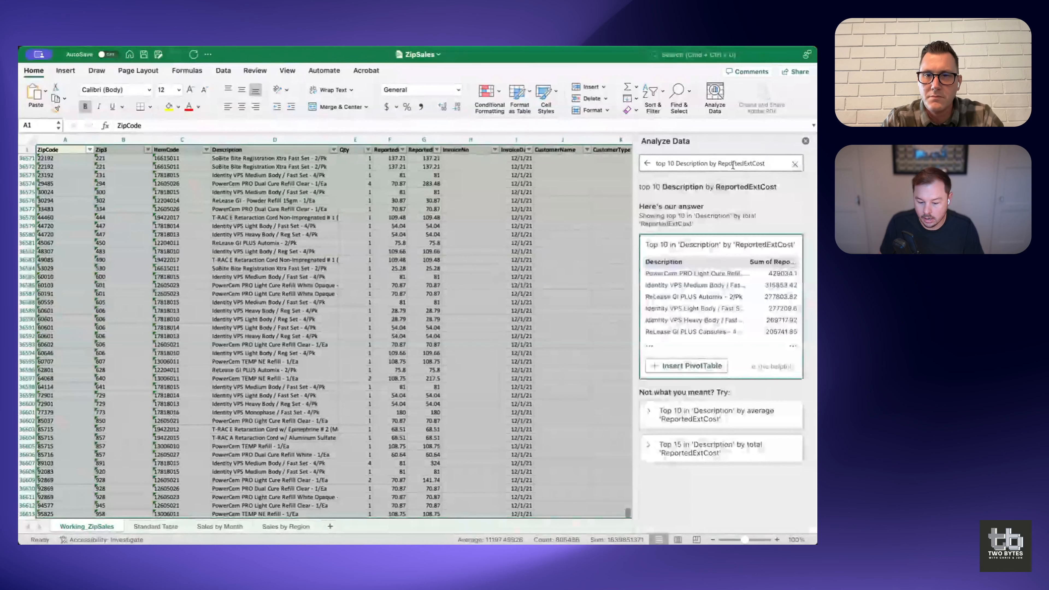
{"action": "left_click", "coordinate": [704, 366]}
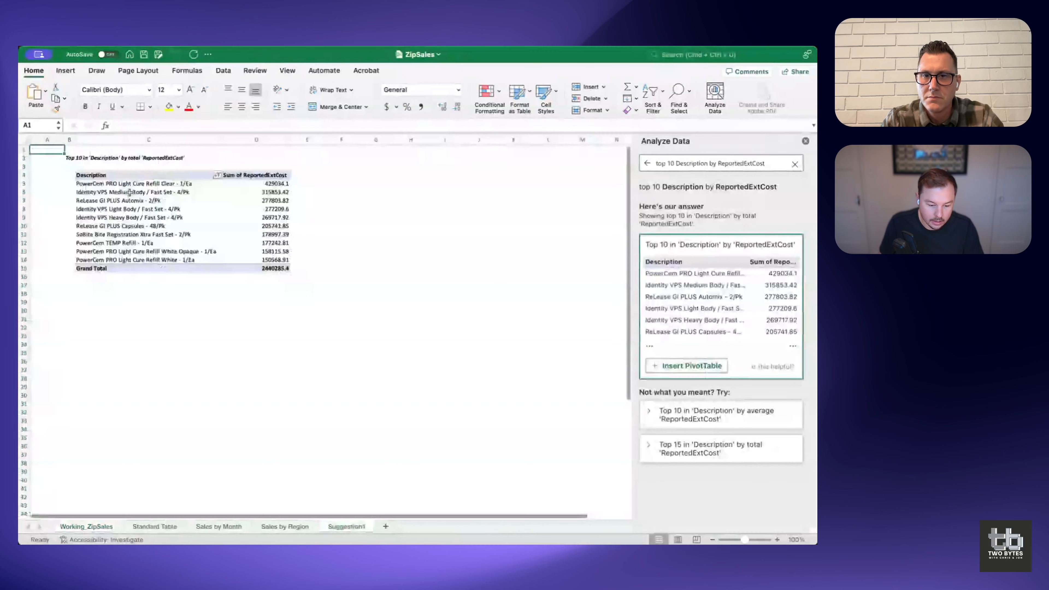
Step: Apply the accounting number format with dollar signs to the whole Sum of ReportedExtCost column in the Suggestion1 sheet
{"action": "left_click_drag", "start_coordinate": [99, 184], "coordinate": [250, 268]}
{"action": "left_click", "coordinate": [335, 242]}
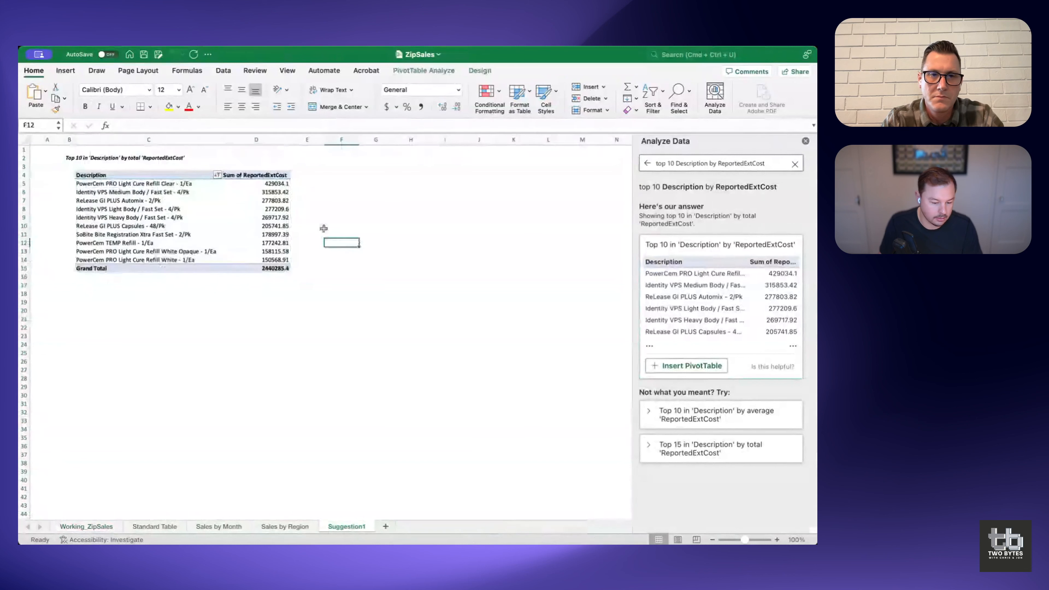
{"action": "left_click", "coordinate": [278, 174]}
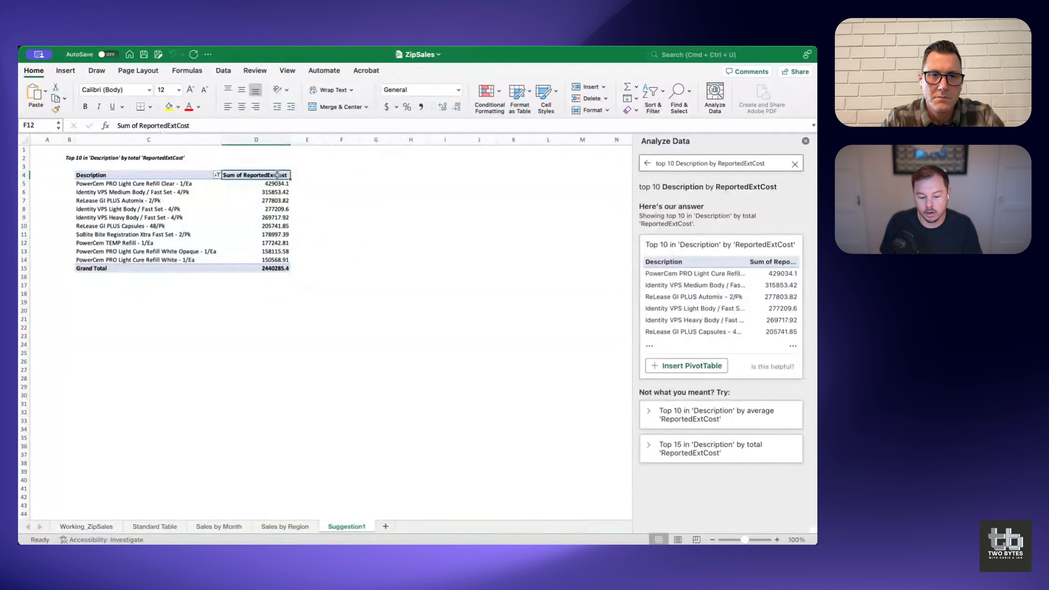
{"action": "left_click", "coordinate": [275, 140]}
{"action": "left_click", "coordinate": [384, 107]}
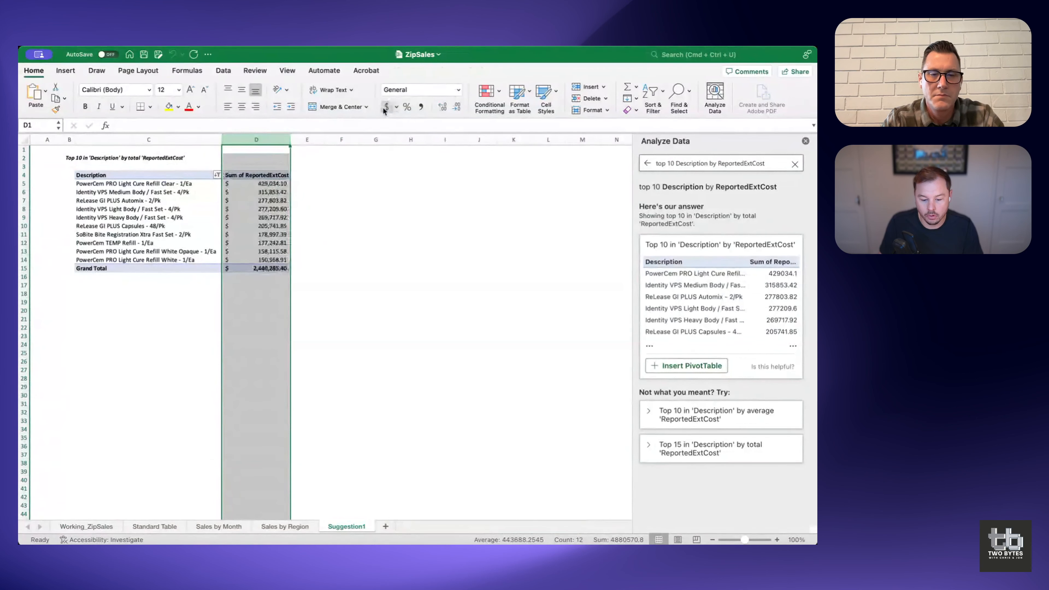
{"action": "left_click", "coordinate": [409, 233]}
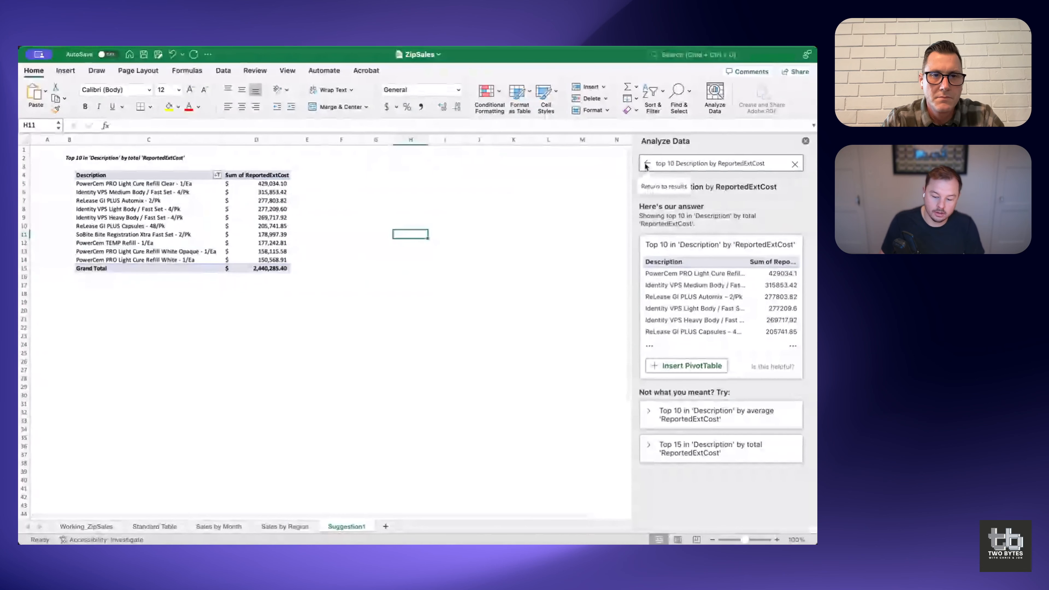
Step: Clear the previous Analyze Data question and enter "ReportedExtCost by Month" as the new one
{"action": "left_click", "coordinate": [779, 161]}
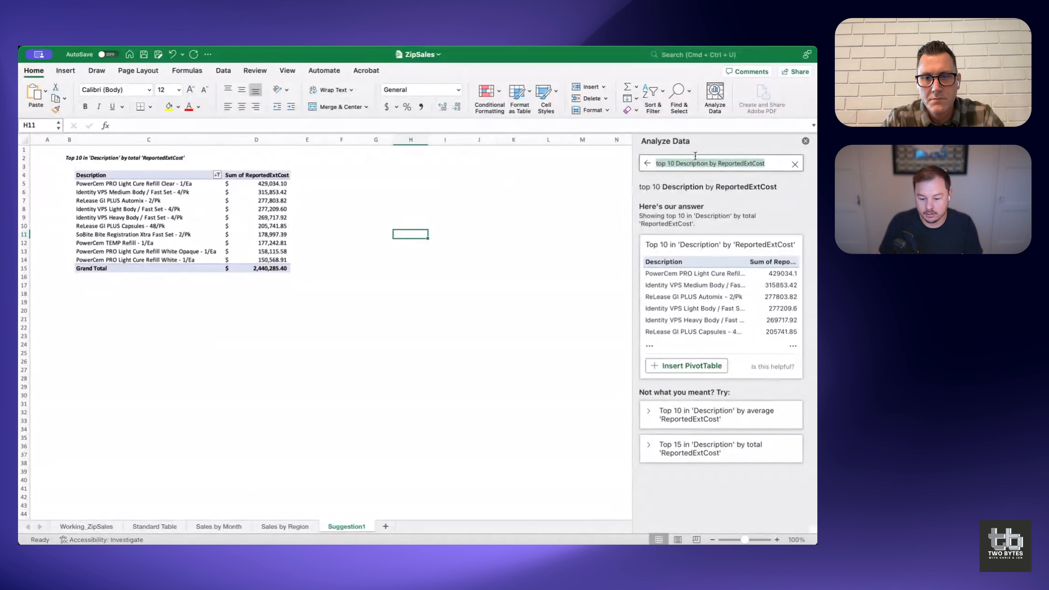
{"action": "left_click", "coordinate": [681, 163]}
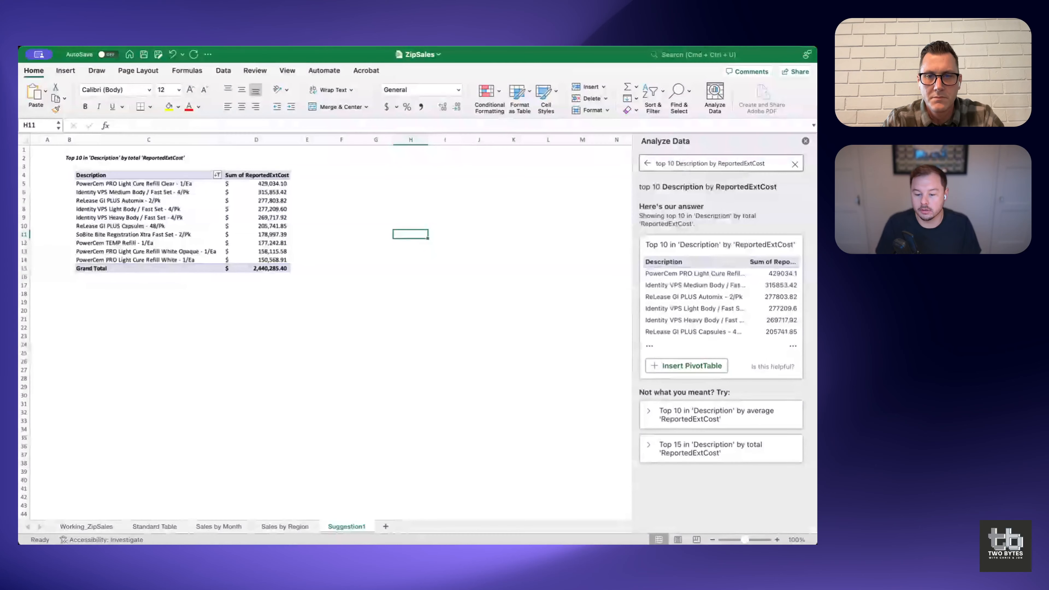
{"action": "left_click", "coordinate": [775, 161]}
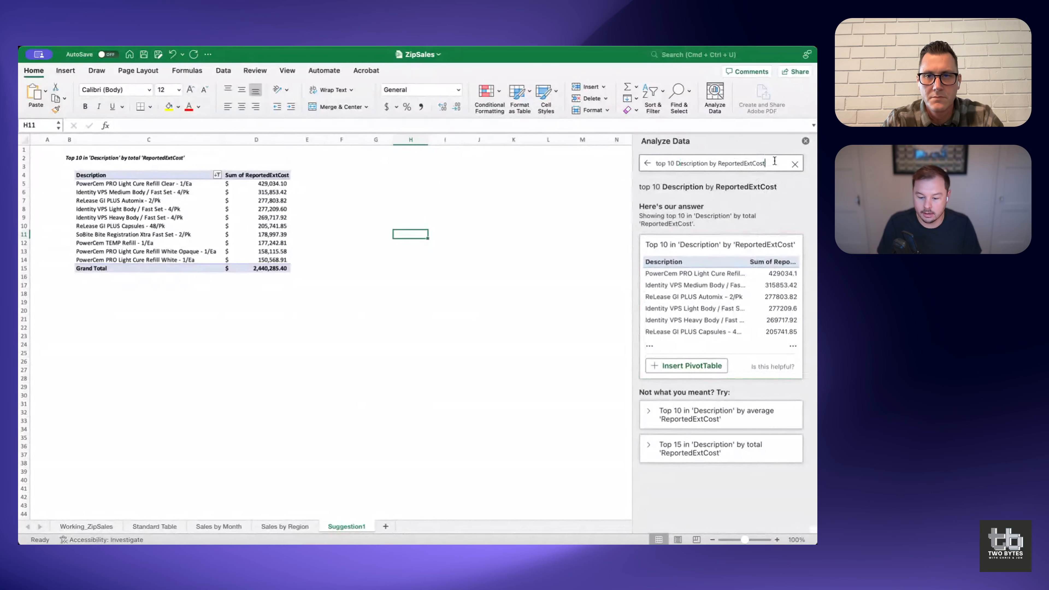
{"action": "left_click", "coordinate": [647, 164]}
{"action": "left_click", "coordinate": [724, 167]}
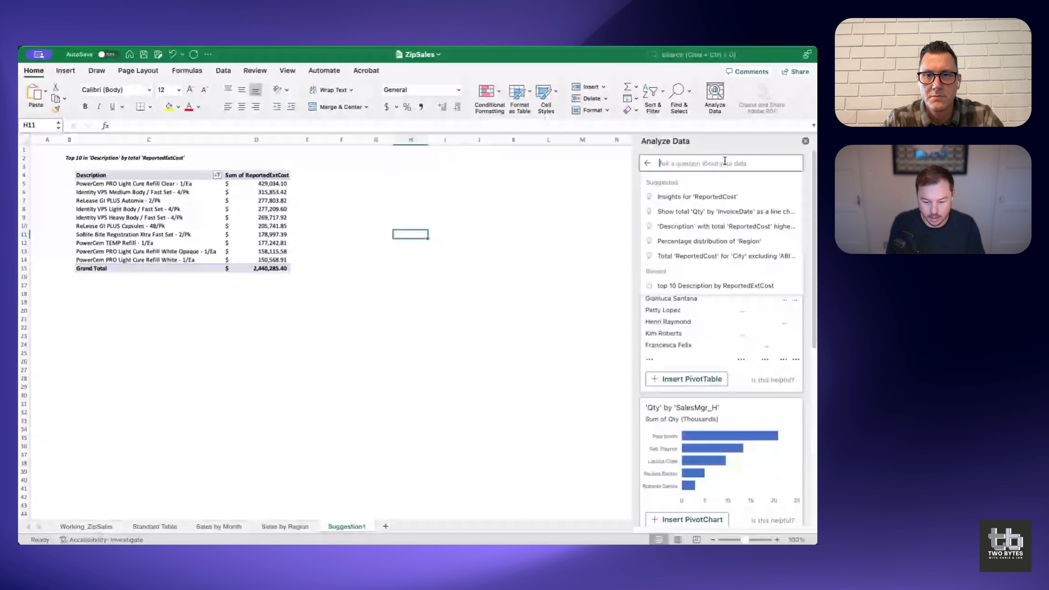
{"action": "type", "text": "report"}
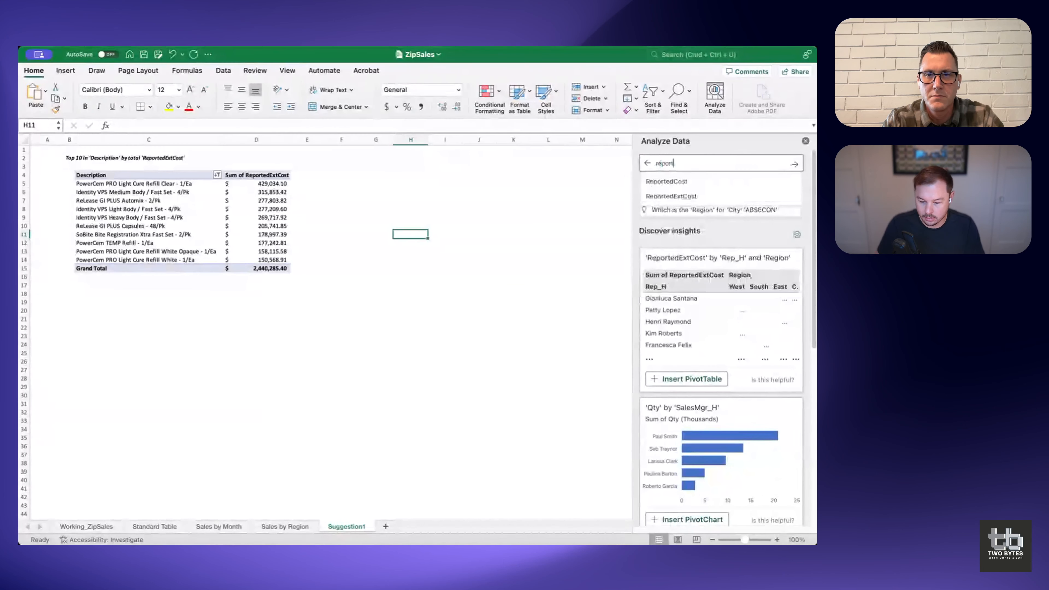
{"action": "left_click", "coordinate": [684, 195]}
{"action": "type", "text": "by mo"}
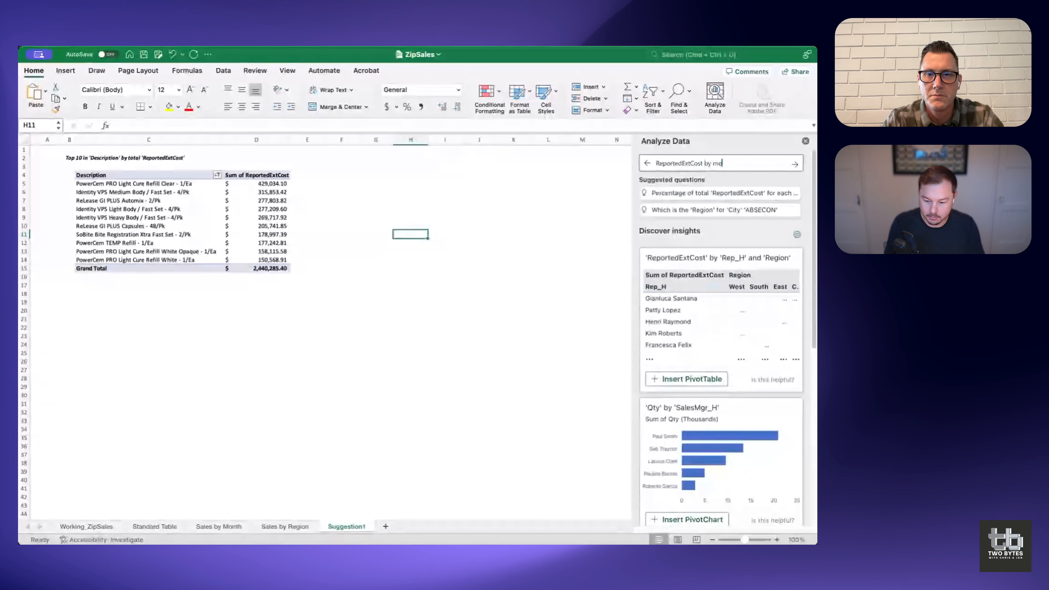
{"action": "type", "text": "nth"}
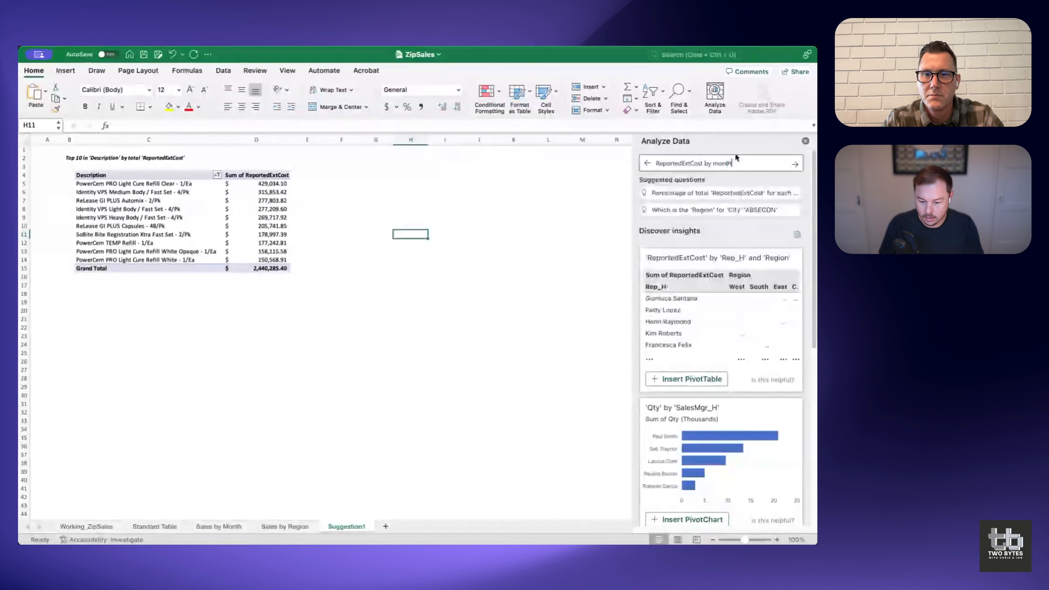
{"action": "left_click", "coordinate": [719, 164]}
{"action": "key", "text": "BackSpace"}
{"action": "type", "text": "M"}
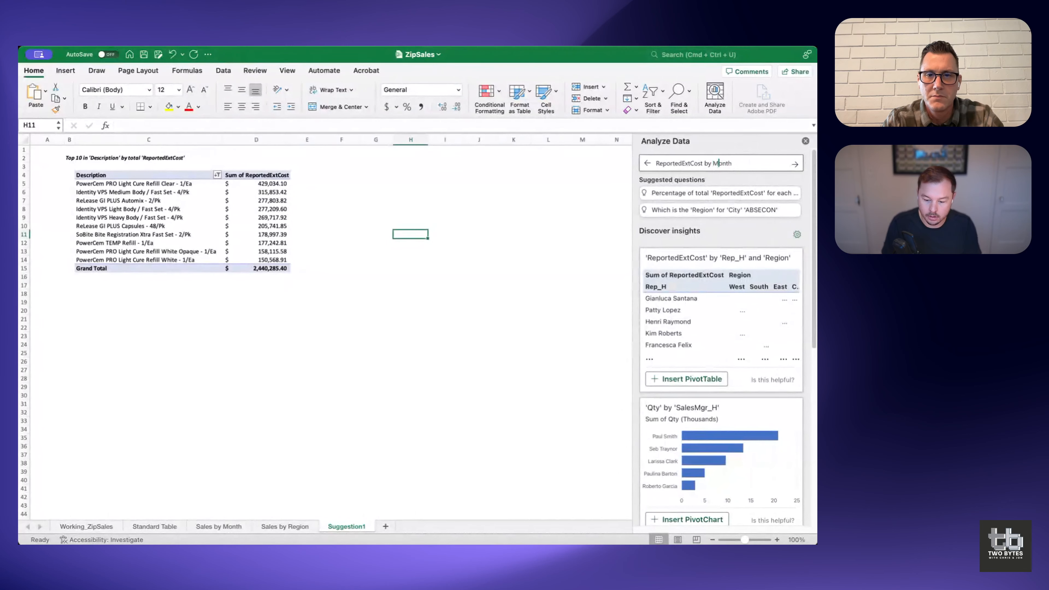
Step: Check the column headers of the Working_ZipSales sheet for a date field and submit the ReportedExtCost by Month question
{"action": "left_click", "coordinate": [86, 527]}
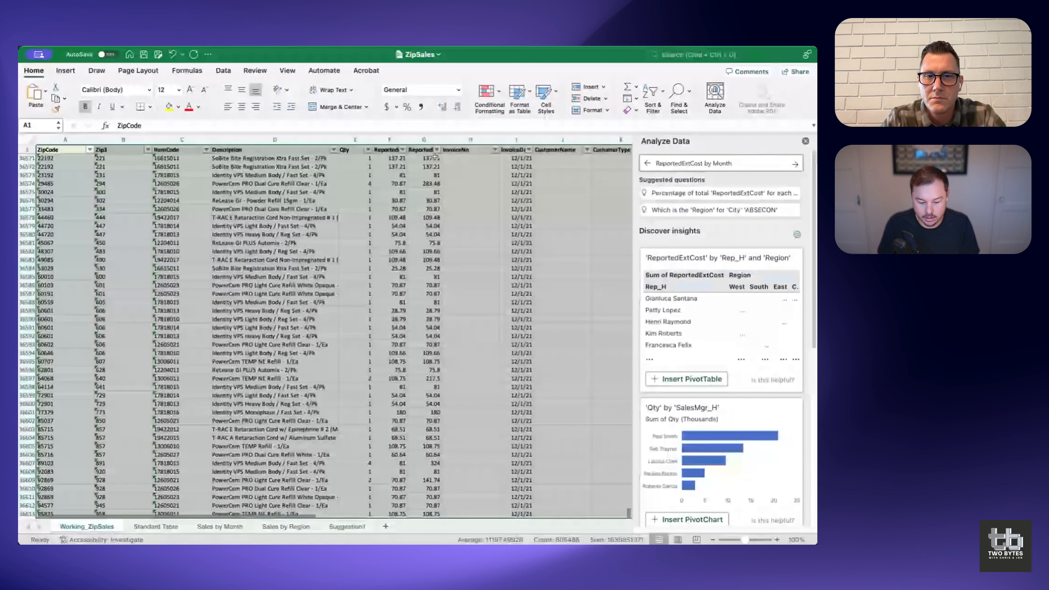
{"action": "scroll", "coordinate": [586, 512], "scroll_direction": "right", "scroll_amount": 10}
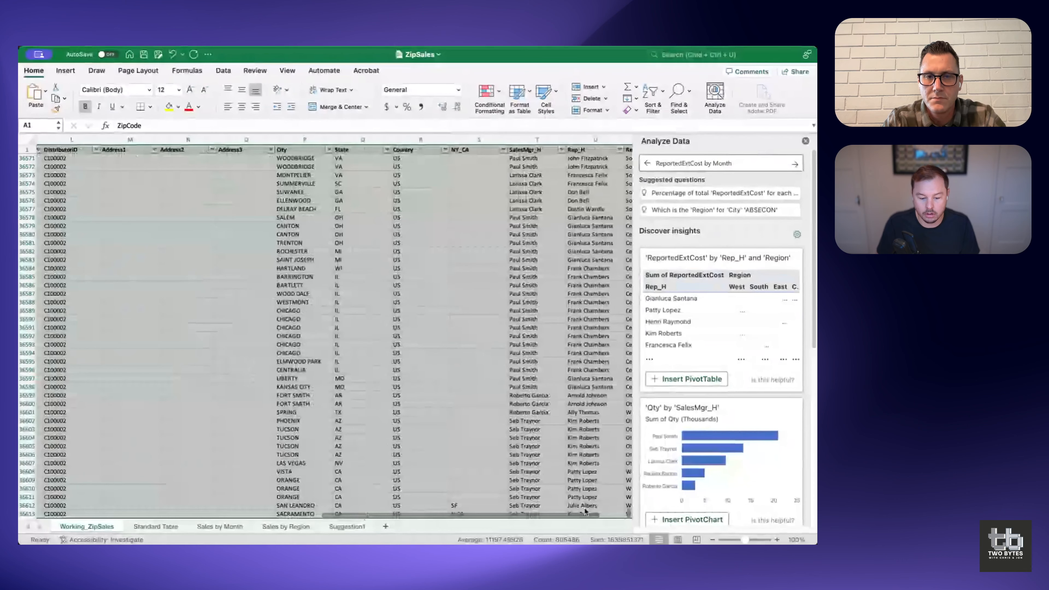
{"action": "scroll", "coordinate": [586, 511], "scroll_direction": "left", "scroll_amount": 7}
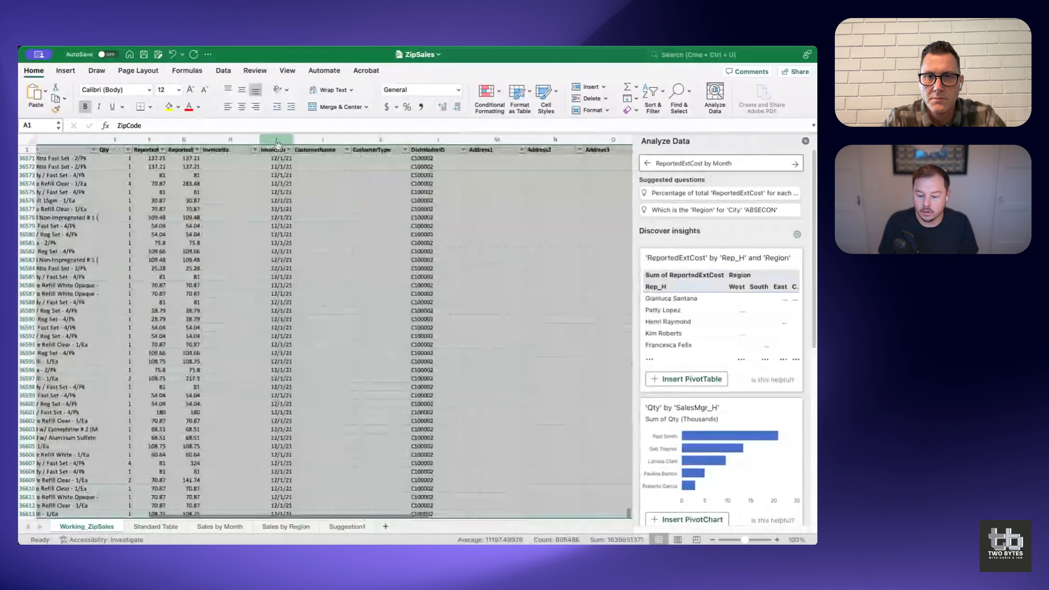
{"action": "left_click", "coordinate": [768, 164]}
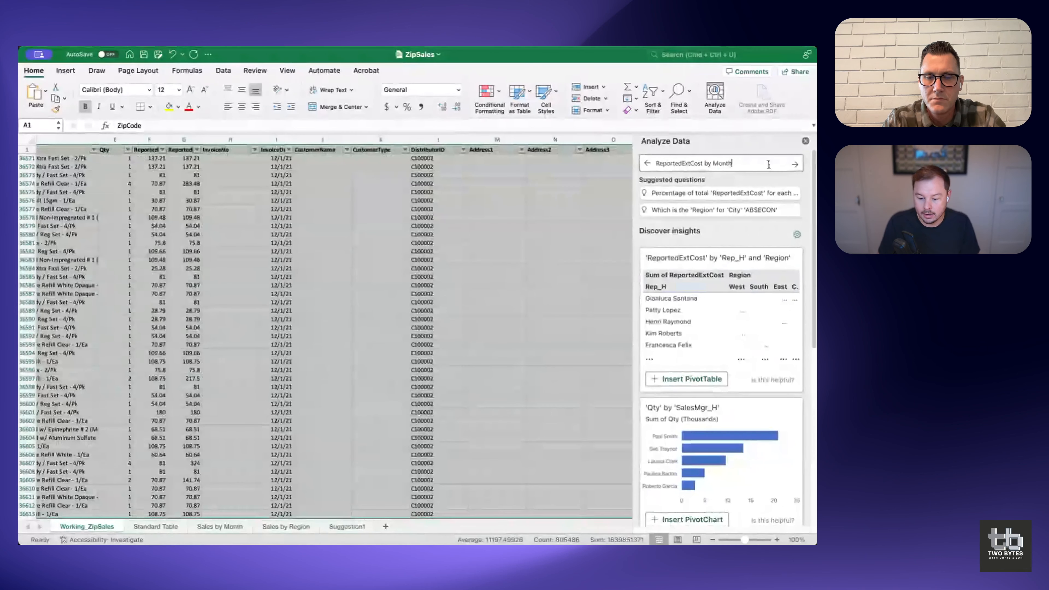
{"action": "key", "text": "Return"}
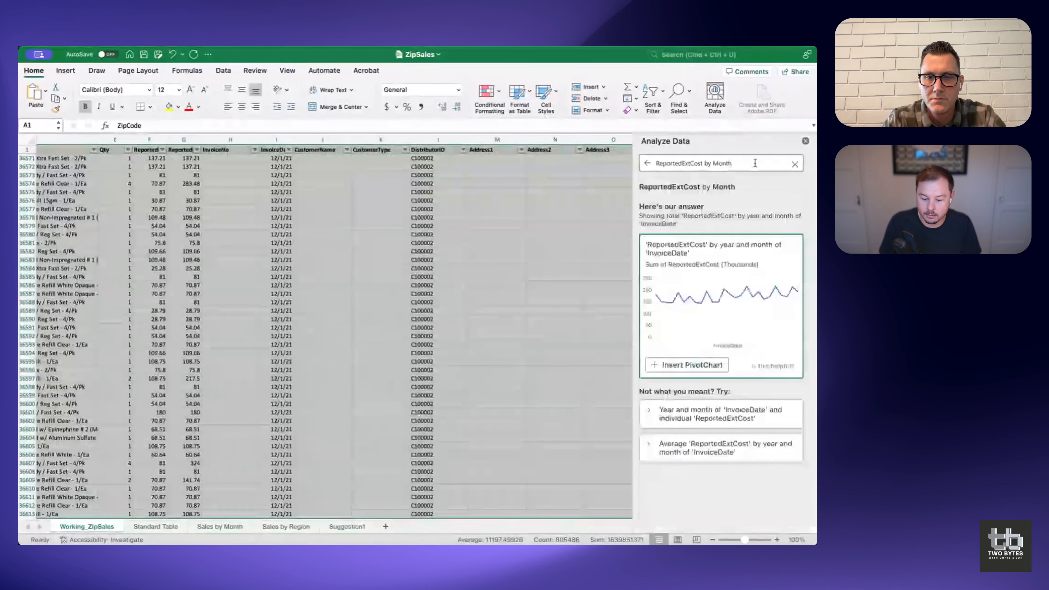
Step: Insert the monthly ReportedExtCost answer as a PivotChart and enlarge the chart down to about row 31
{"action": "left_click", "coordinate": [687, 366]}
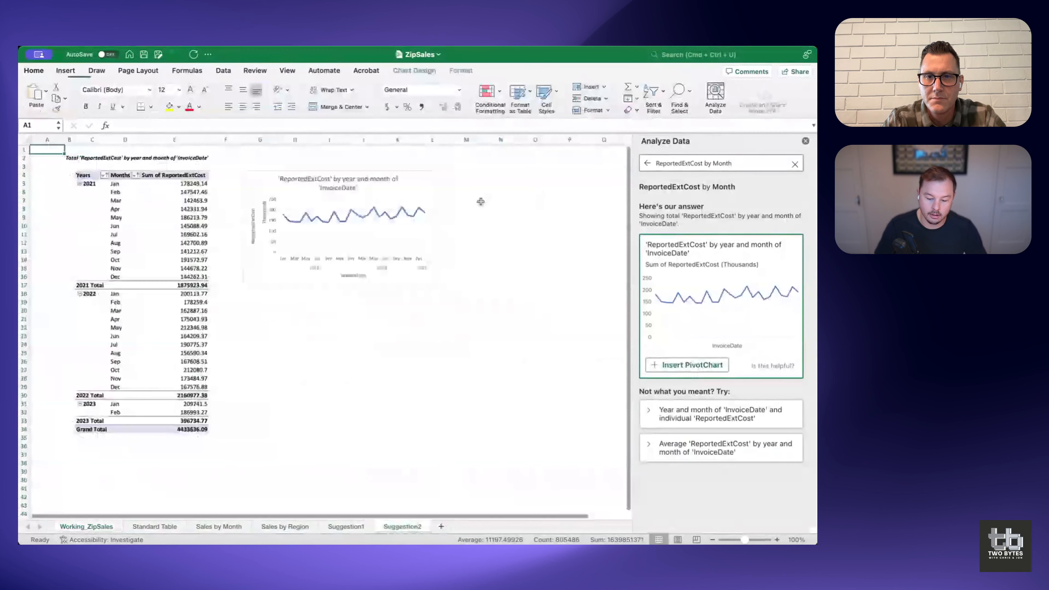
{"action": "left_click_drag", "start_coordinate": [434, 285], "coordinate": [586, 412]}
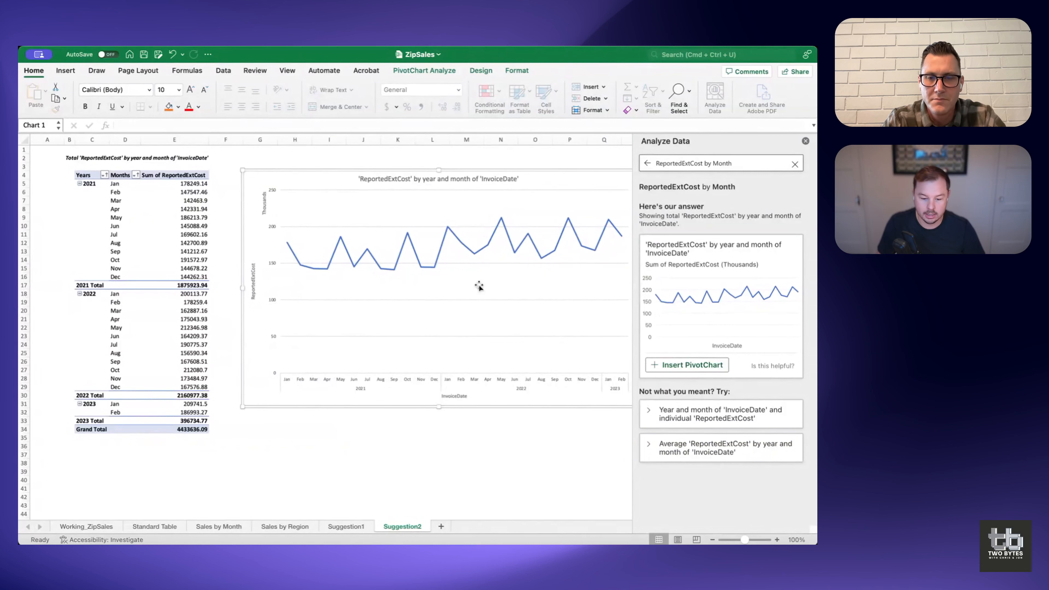
Step: Apply the solid blue chart style to the monthly ReportedExtCost chart and set its vertical axis minimum to 120000
{"action": "left_click", "coordinate": [481, 71]}
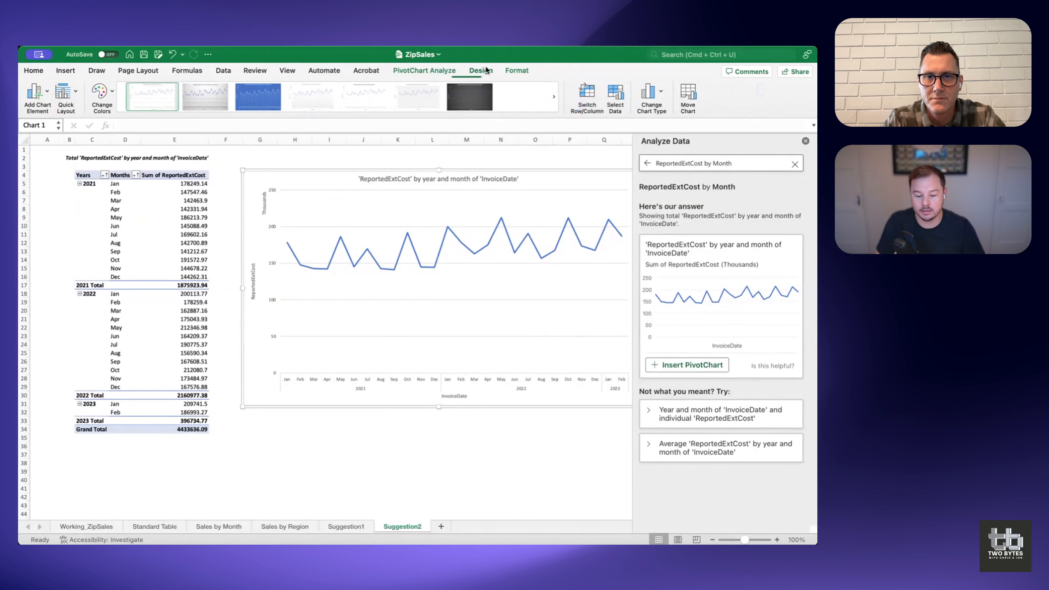
{"action": "left_click", "coordinate": [273, 99]}
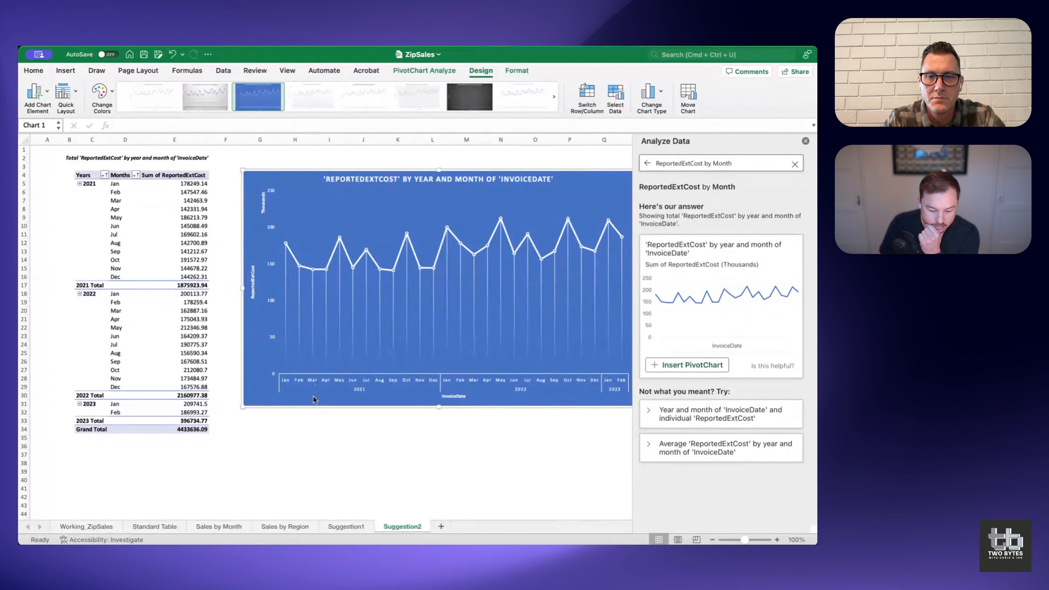
{"action": "left_click", "coordinate": [275, 339]}
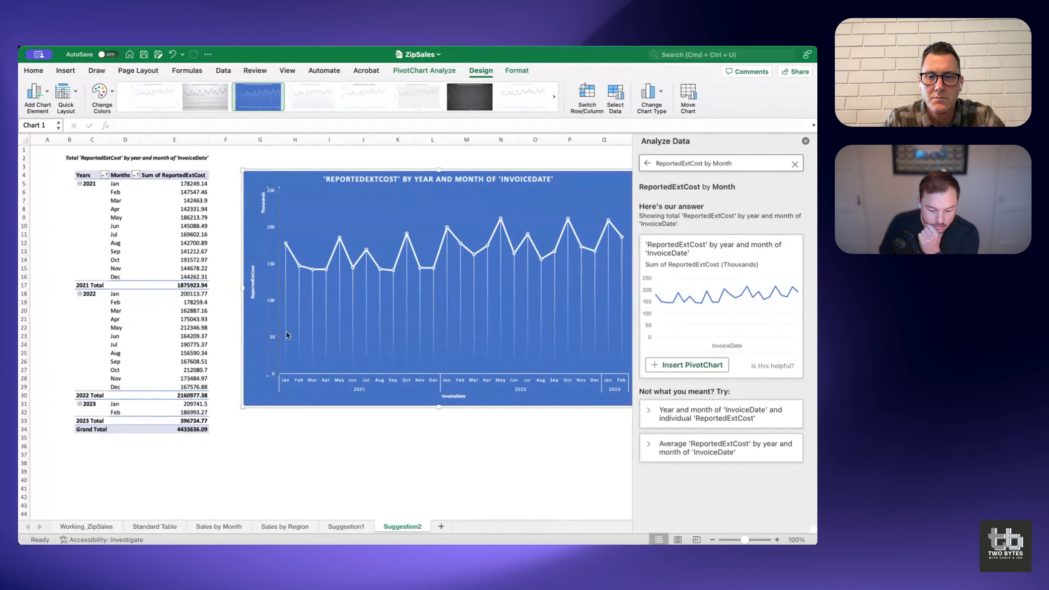
{"action": "double_click", "coordinate": [276, 301]}
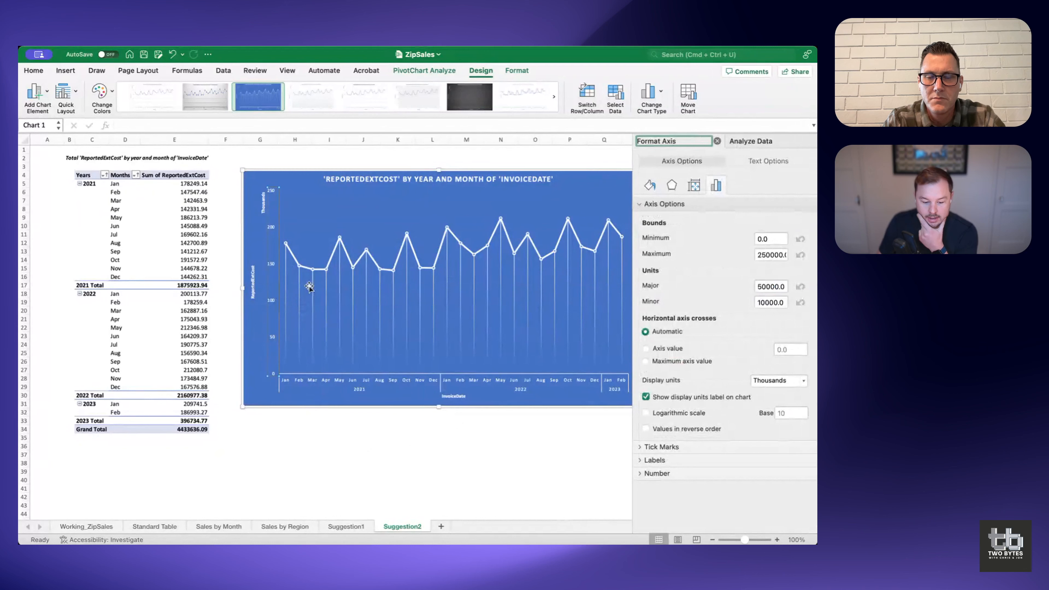
{"action": "left_click", "coordinate": [771, 239]}
{"action": "type", "text": "12"}
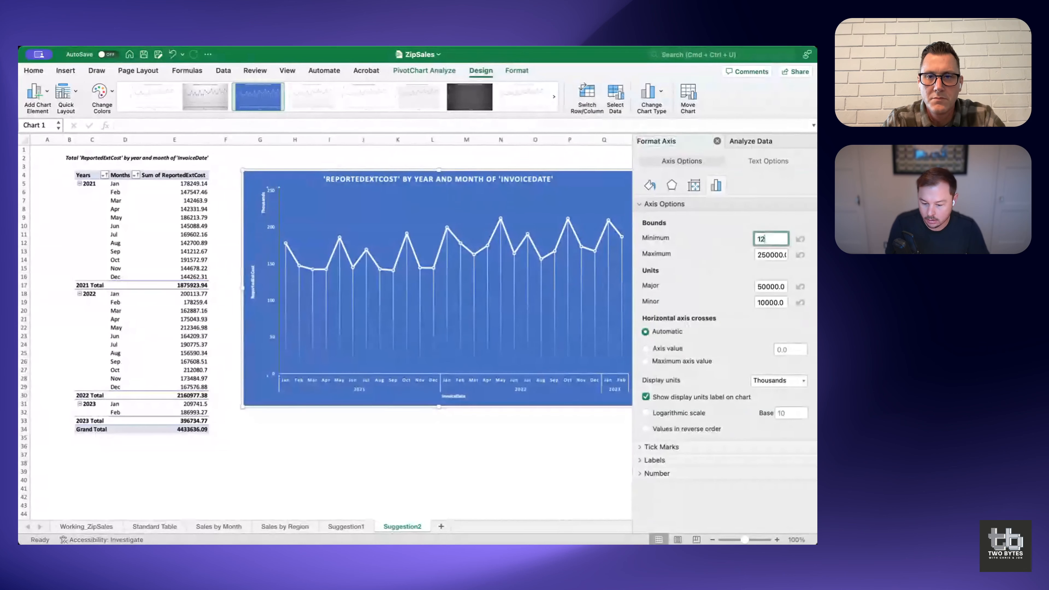
{"action": "type", "text": "0000"}
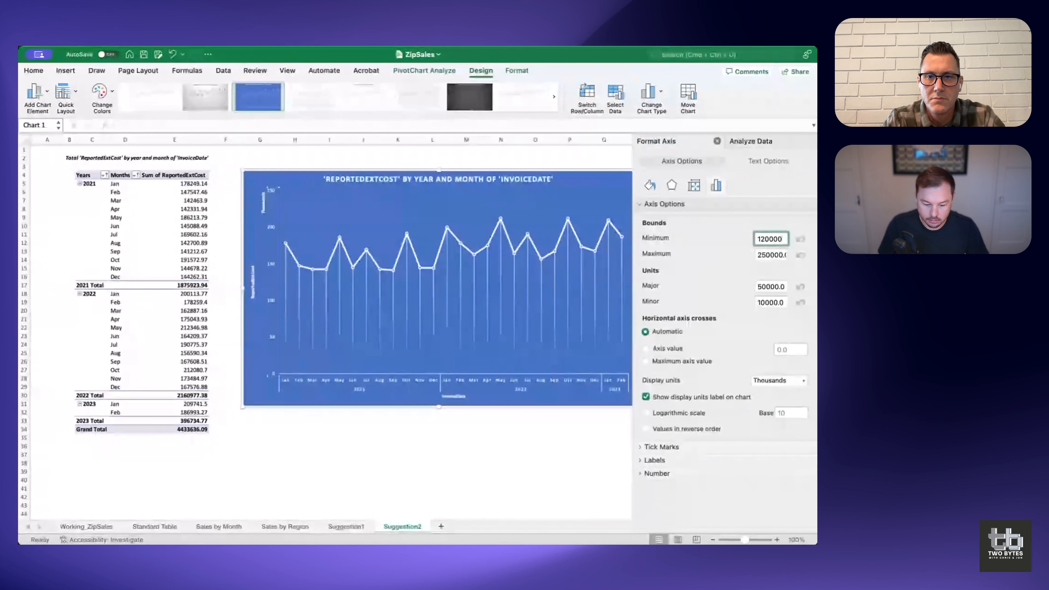
{"action": "key", "text": "Return"}
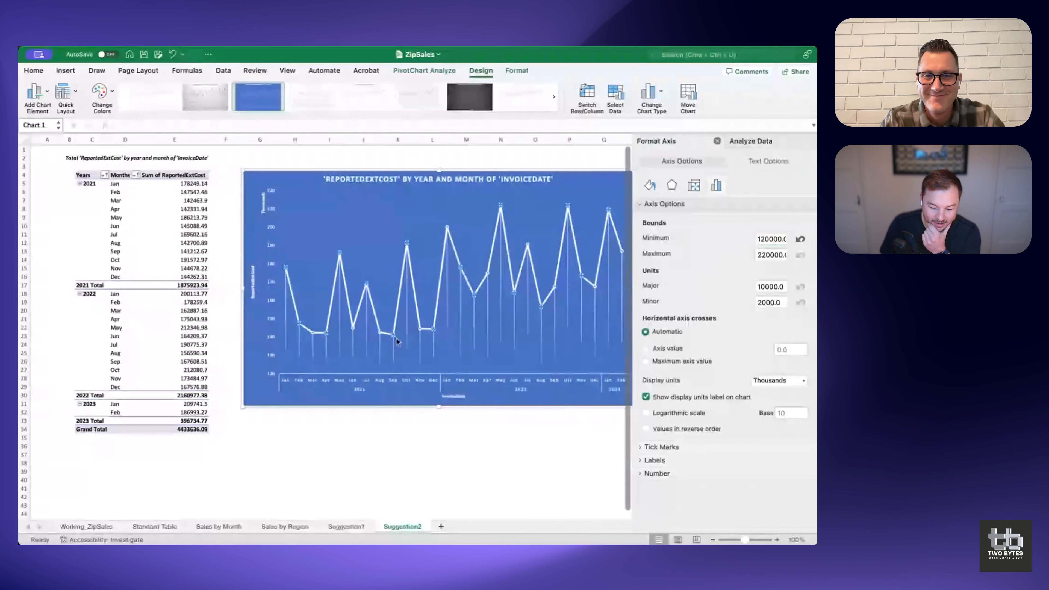
Step: Add data labels to the chart's line and apply the accounting number format to the whole Sum of ReportedExtCost column
{"action": "left_click", "coordinate": [443, 272]}
{"action": "left_click", "coordinate": [175, 140]}
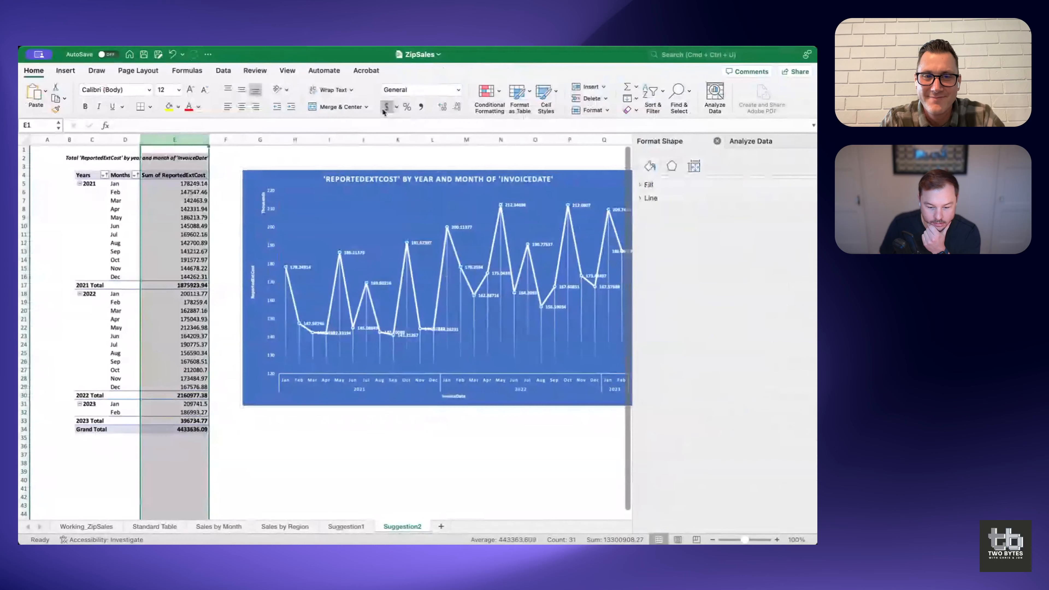
{"action": "left_click", "coordinate": [386, 107]}
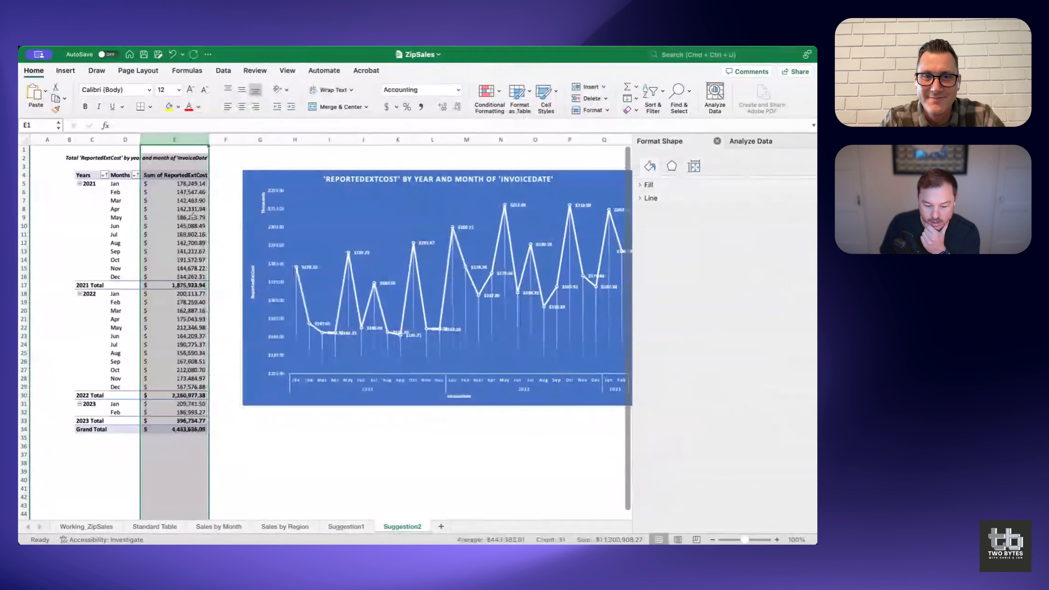
Step: Close the shape formatting settings and select the text of the current Analyze Data question
{"action": "left_click", "coordinate": [719, 142]}
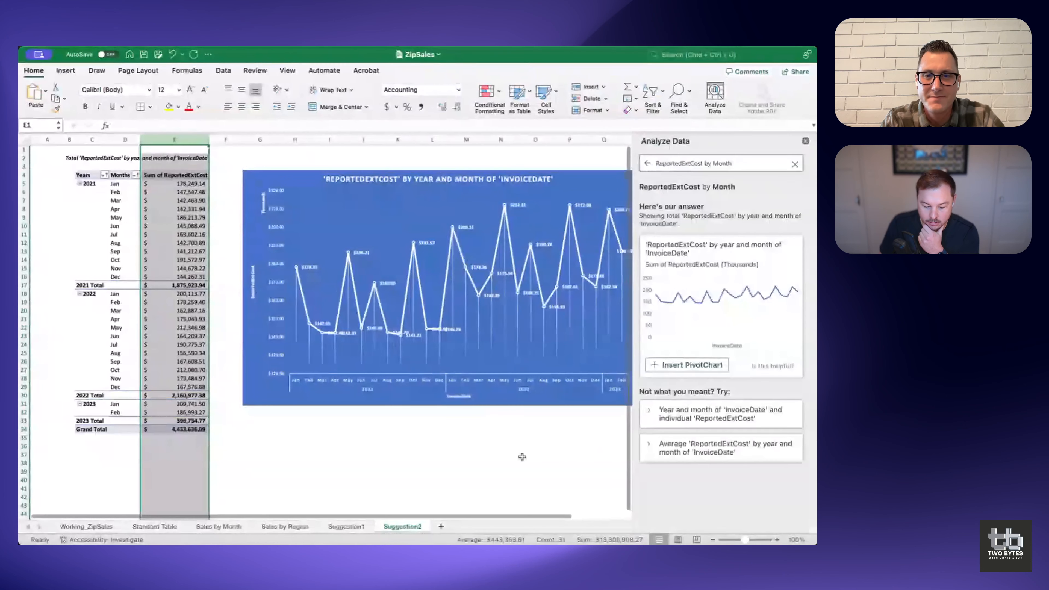
{"action": "scroll", "coordinate": [499, 519], "scroll_direction": "right", "scroll_amount": 3}
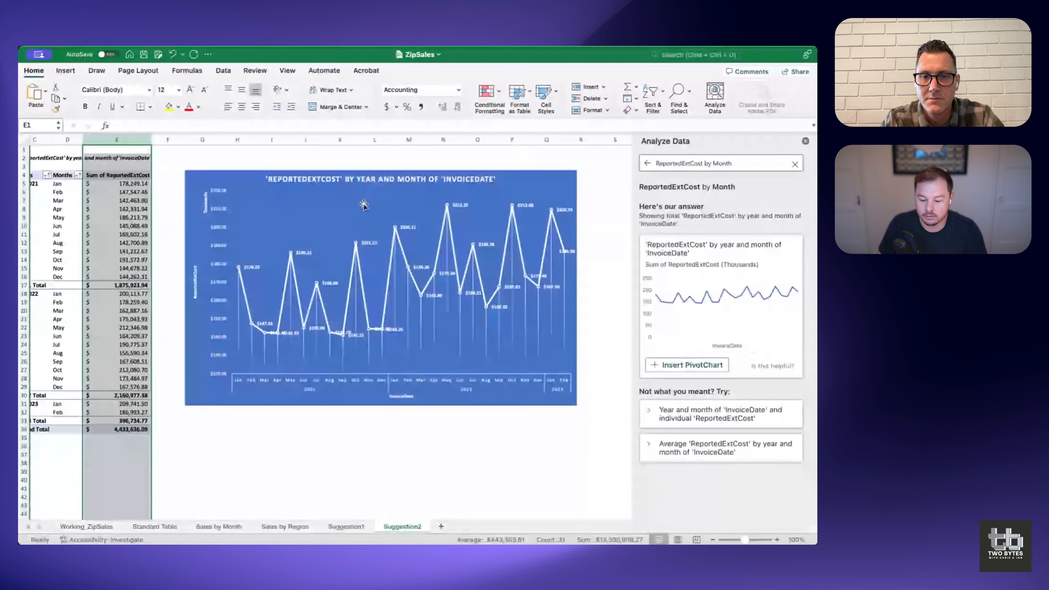
{"action": "left_click", "coordinate": [679, 163]}
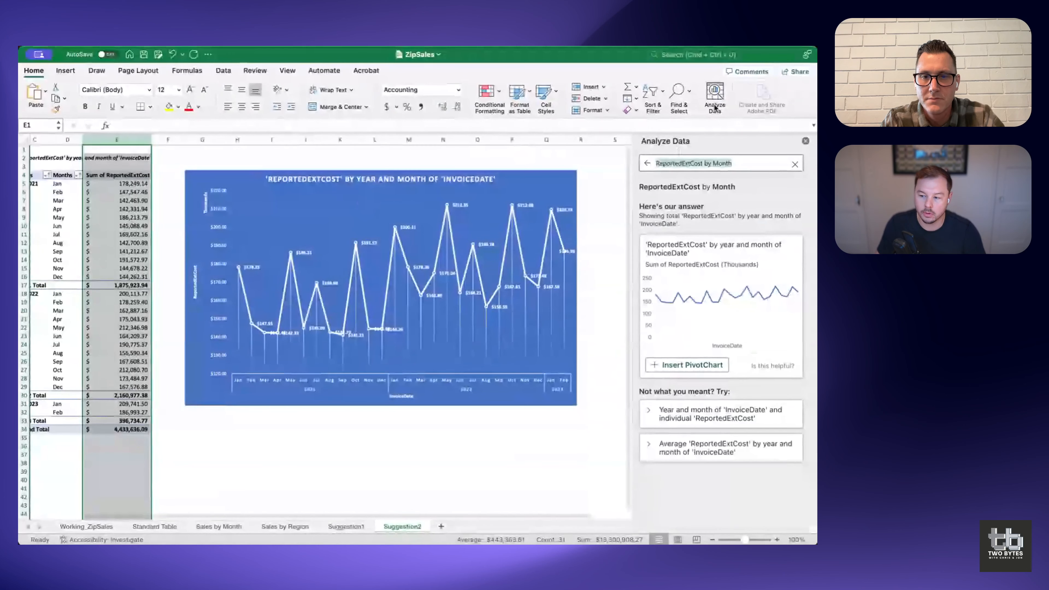